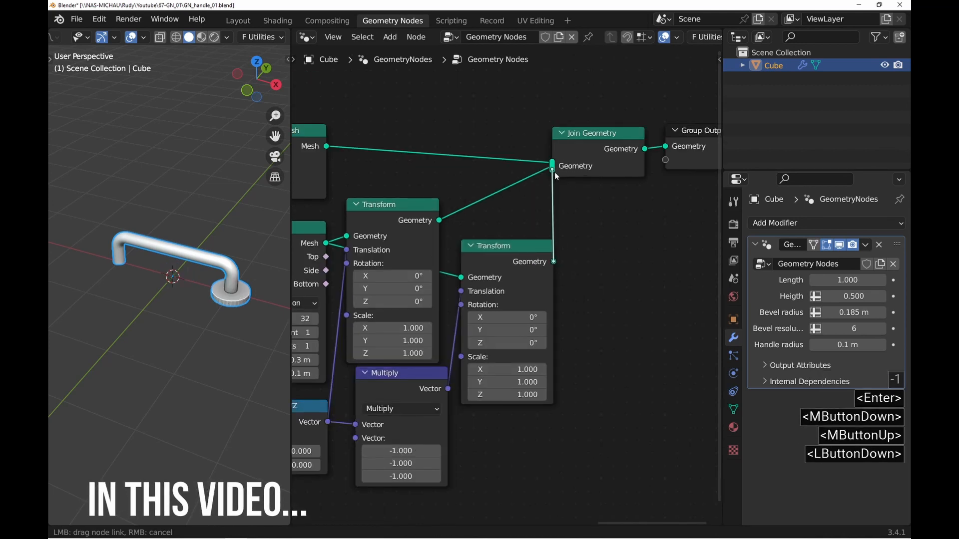
Link the second Transform node's geometry output to the Join Geometry node.
left_click_drag(555, 172, 554, 172)
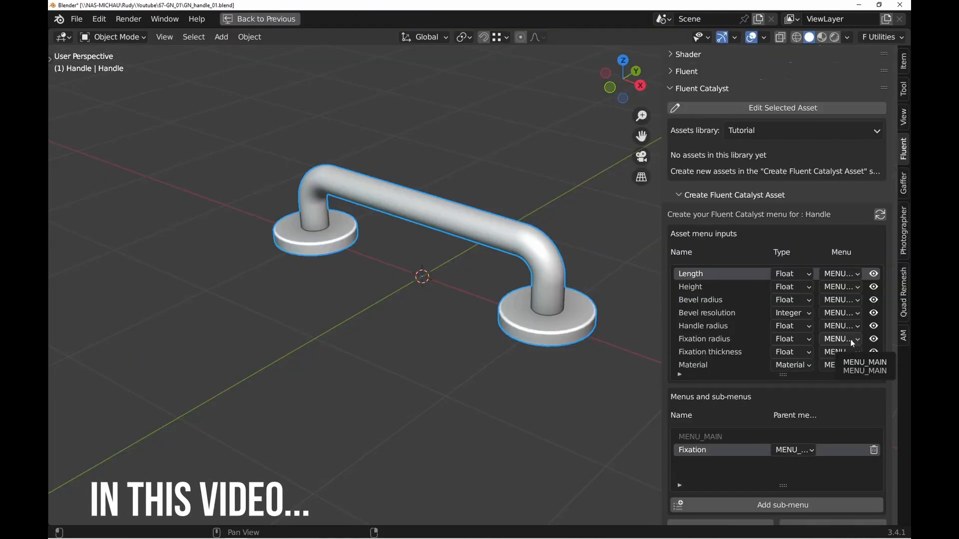
Assign the Fixation radius and Fixation thickness inputs to the Fixation sub-menu and add the asset to the "Tutorial" library.
left_click(840, 340)
left_click(829, 354)
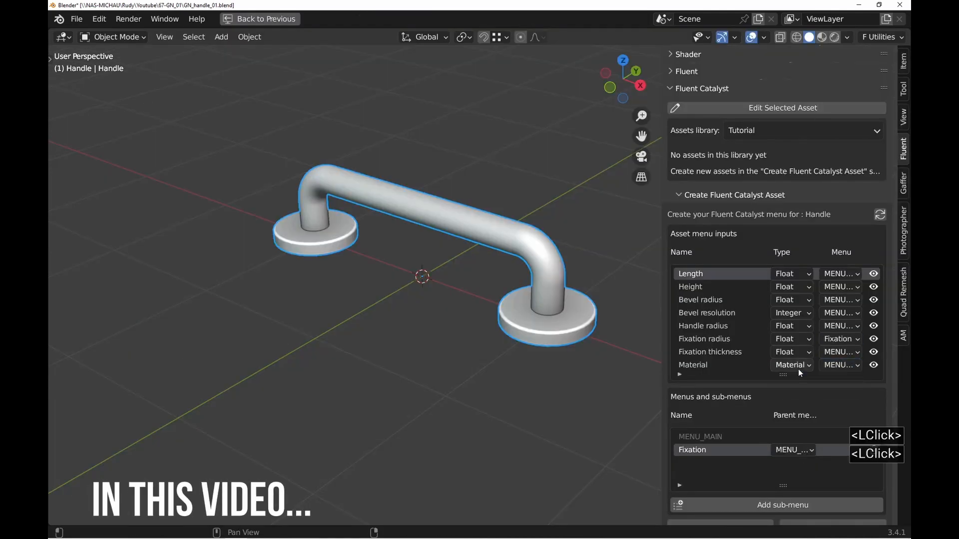
left_click(840, 353)
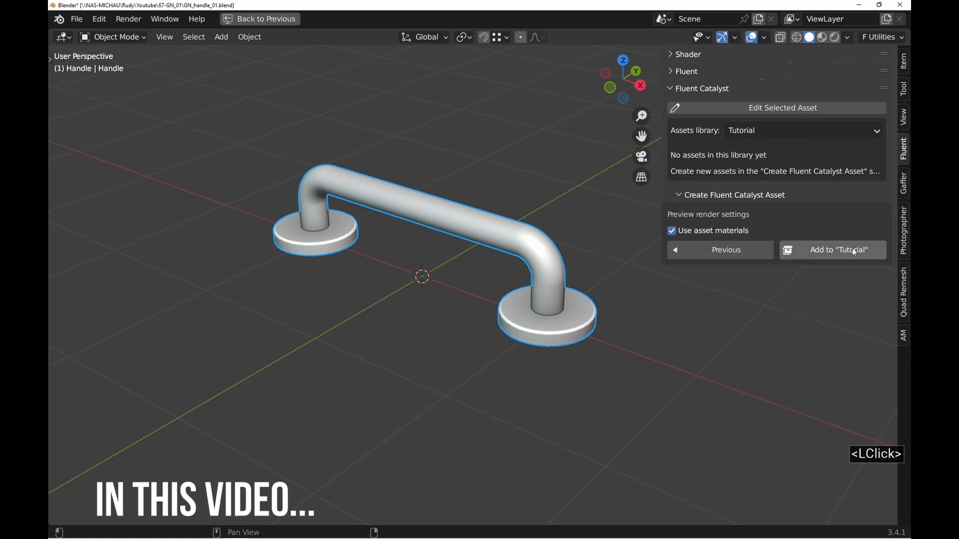
left_click(854, 251)
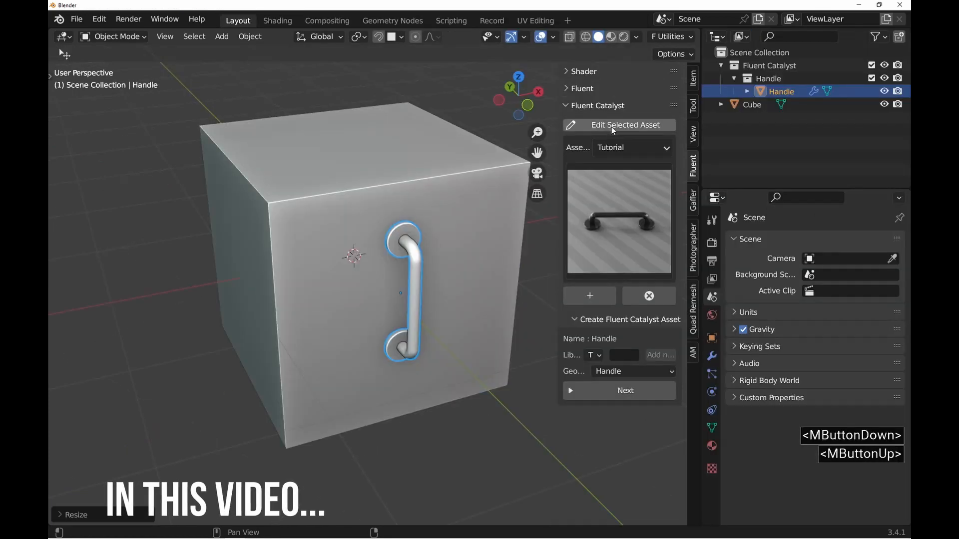
Edit the selected handle asset on the cube and adjust its length to about 1.3.
left_click(611, 125)
left_click(307, 206)
left_click(310, 214)
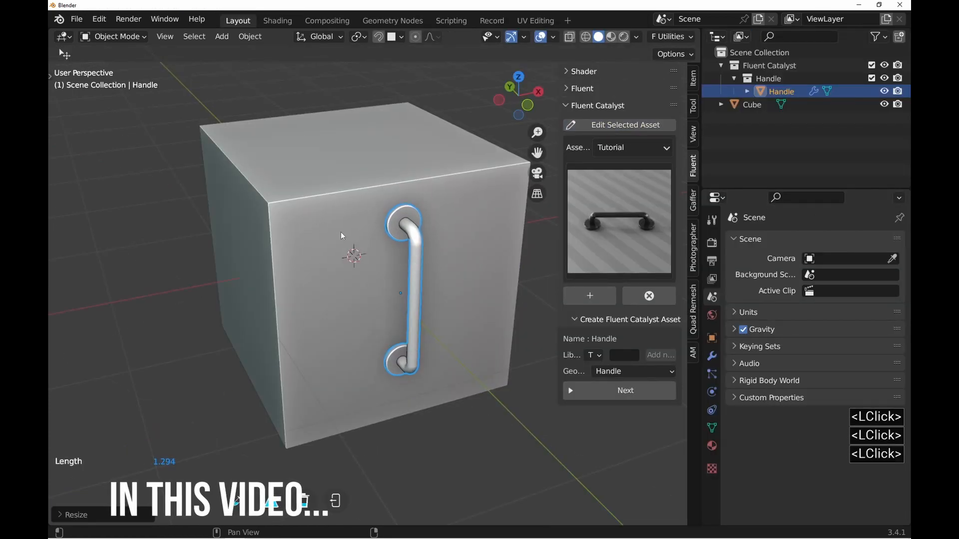
left_click(332, 234)
Adjust the handle's height to about 0.94 and increase its bevel radius.
left_click(322, 234)
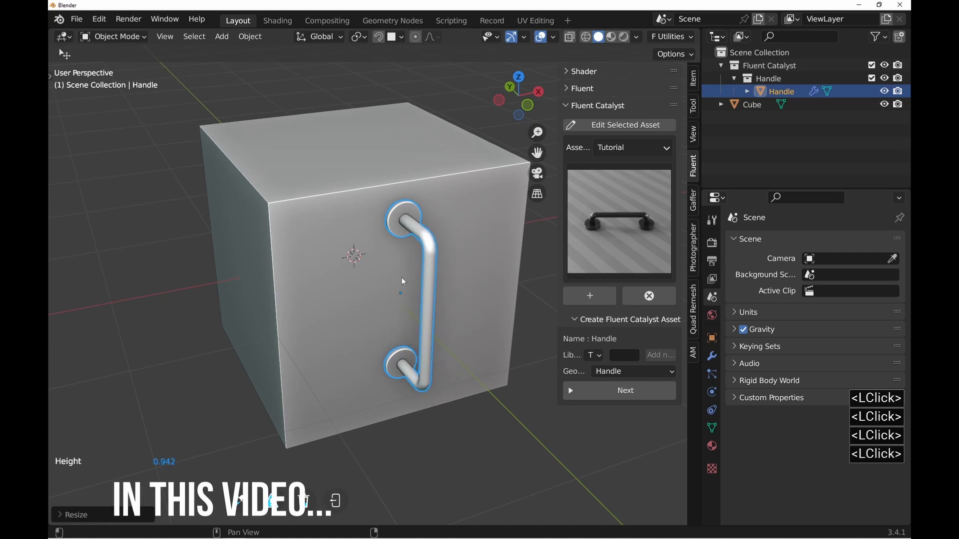
left_click(399, 283)
left_click(343, 278)
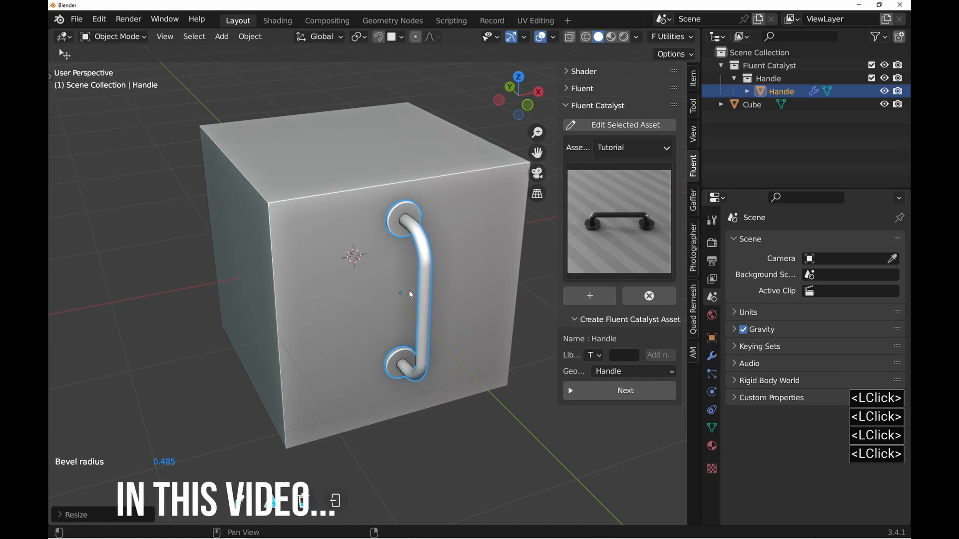
left_click(442, 300)
Set the handle asset's handle radius to 0.15.
middle_click_drag(442, 301, 395, 252)
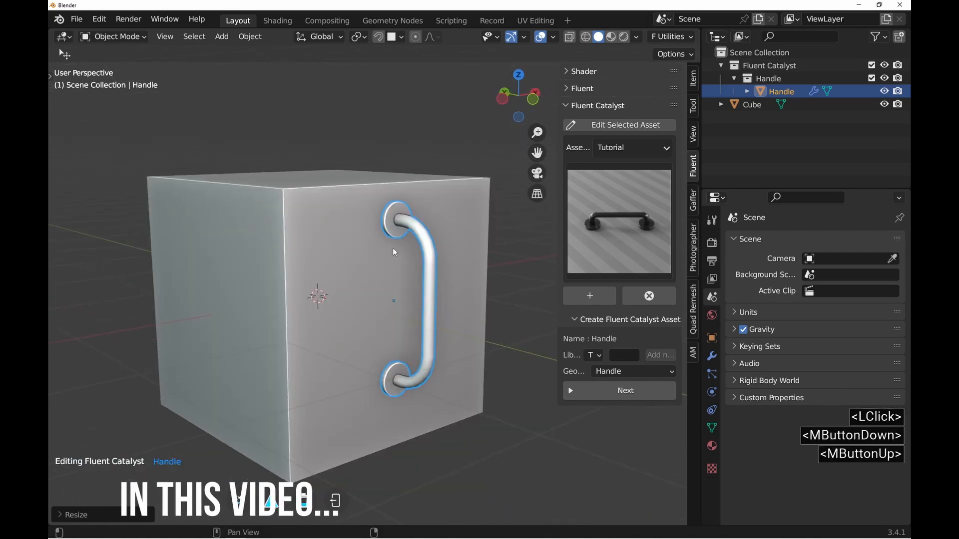
left_click(394, 253)
left_click(434, 332)
left_click(430, 339)
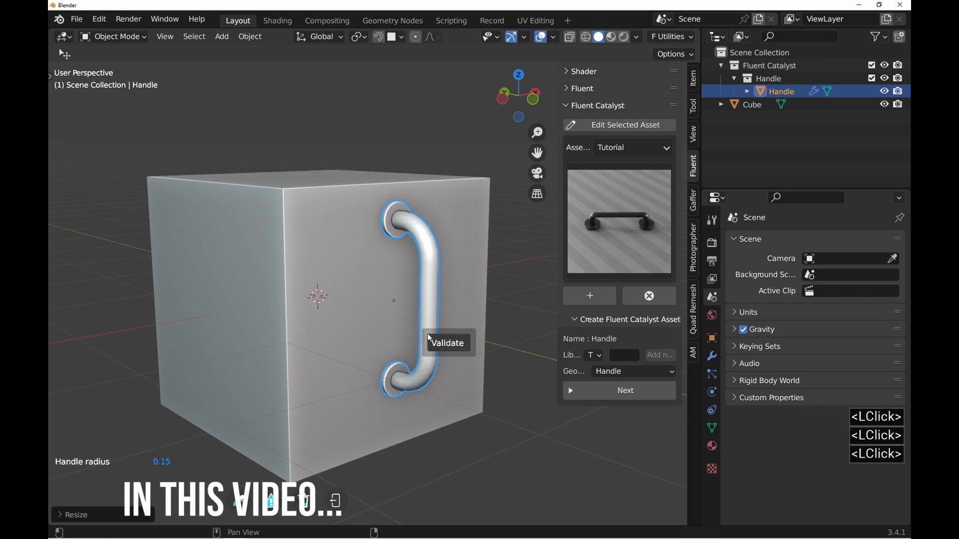
left_click(430, 338)
left_click(398, 278)
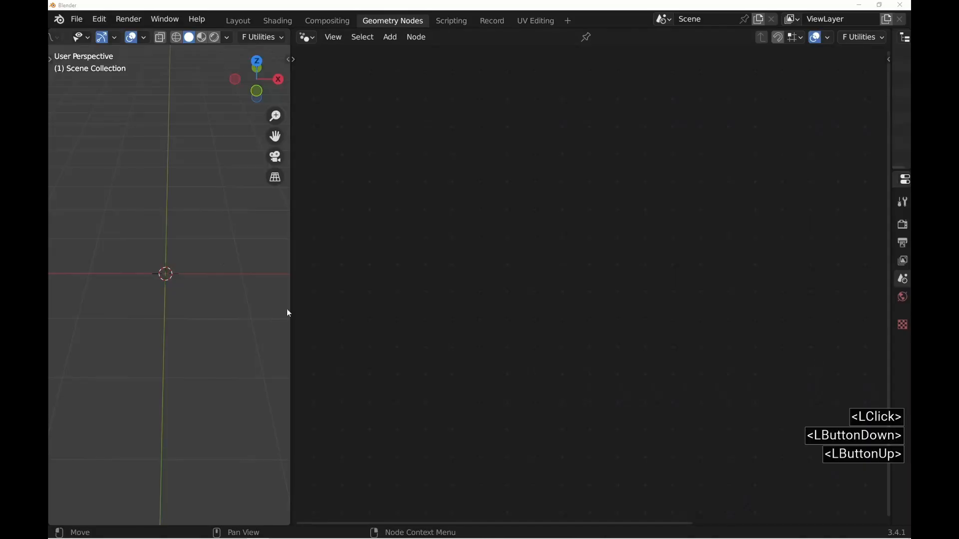
Add a cube mesh to the empty scene.
left_click(196, 244)
key("shift+a")
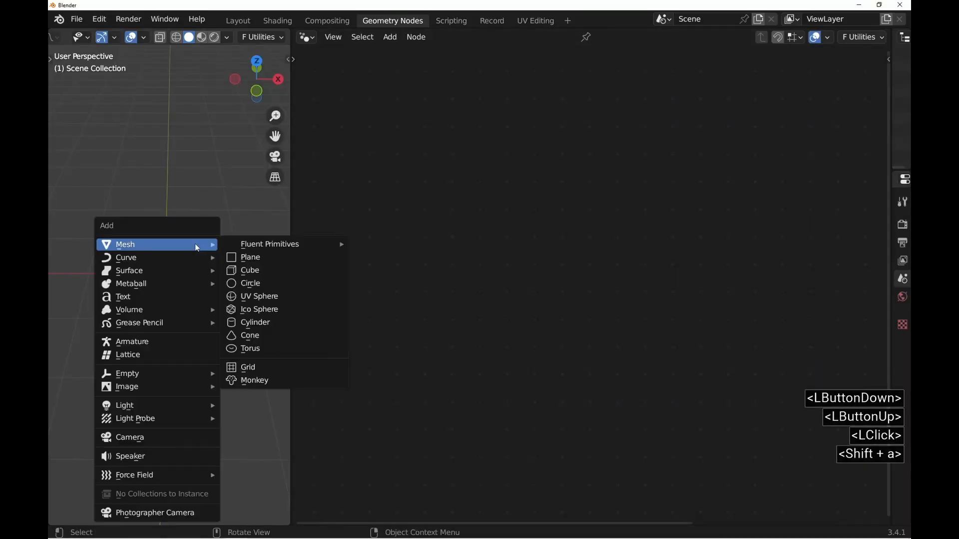
left_click(245, 270)
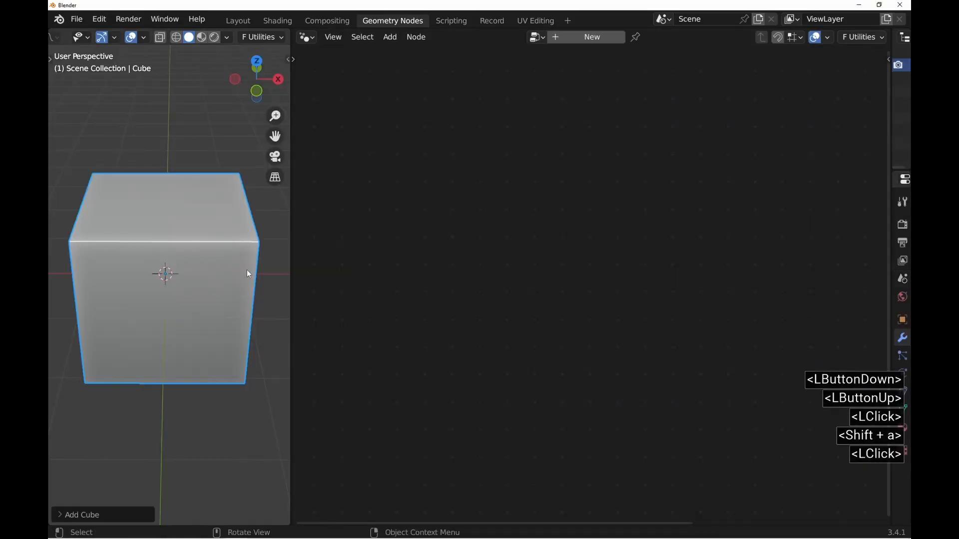
Create a new geometry node tree on the cube and cut the link between Group Input and Group Output.
left_click(316, 37)
left_click(398, 146)
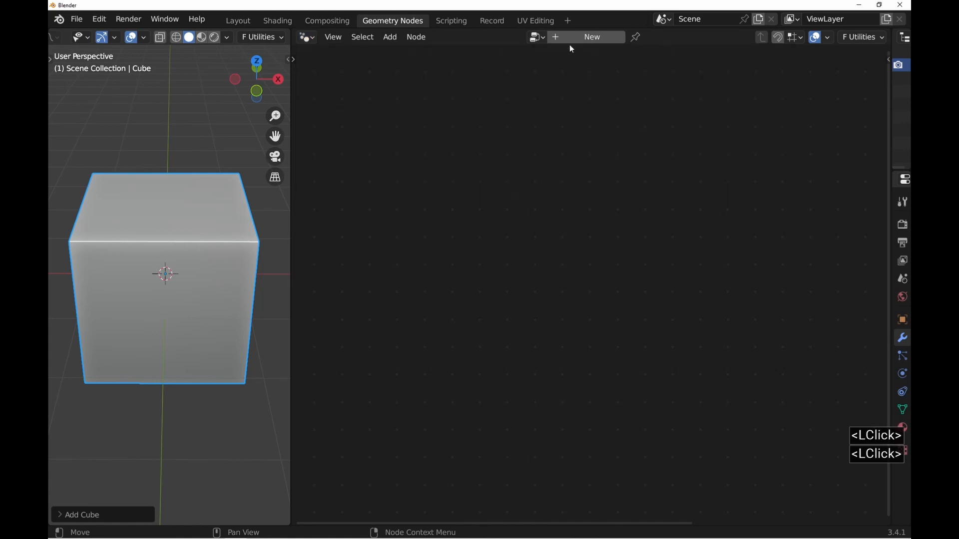
left_click(592, 38)
key("End")
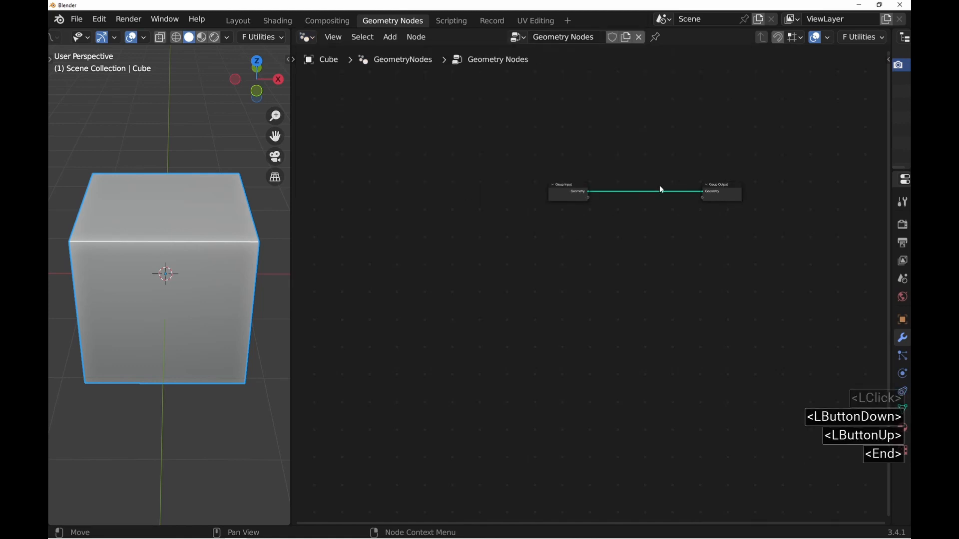
key("Home")
right_click_drag(553, 253, 519, 337, "ctrl")
Add a Mesh Line node and place it below the Group Input node.
key("shift+a")
left_click(459, 170)
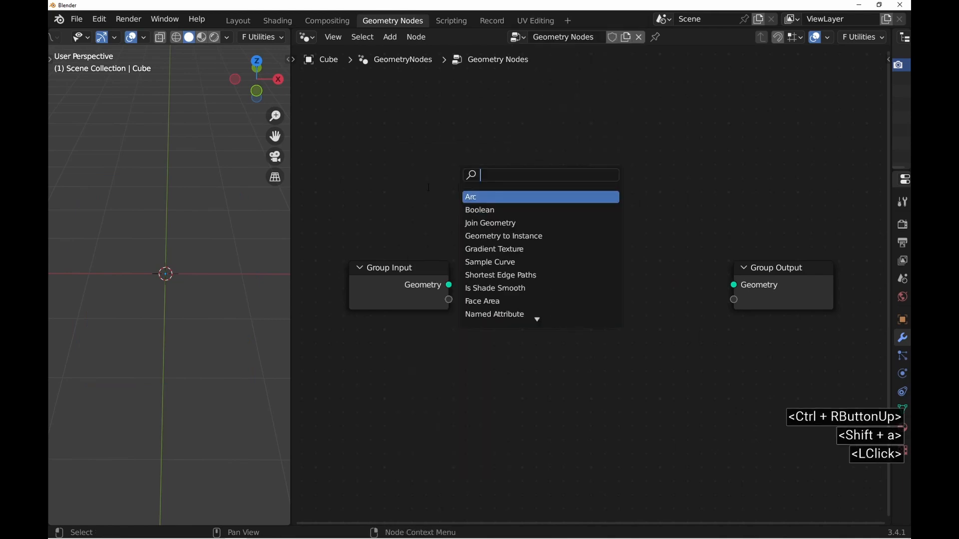
type("line")
key("Return")
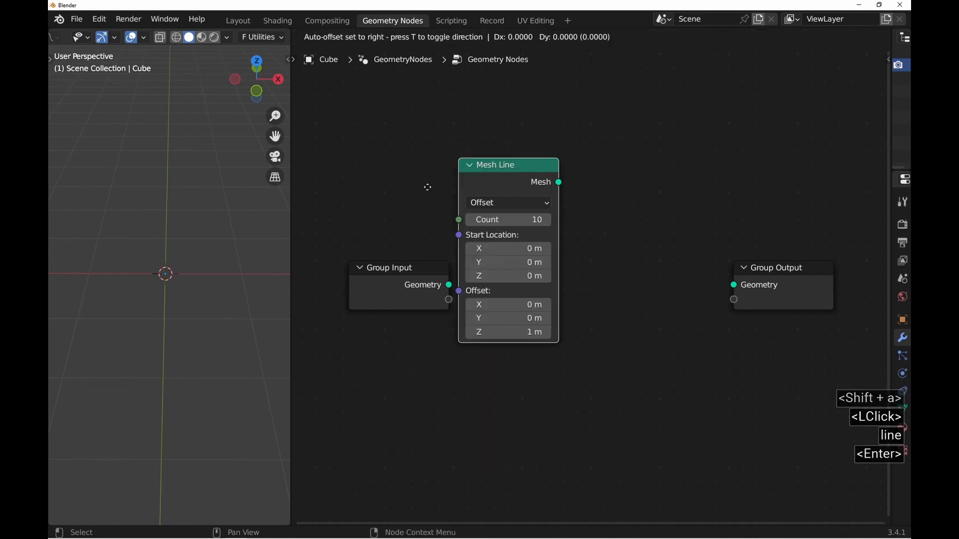
left_click(321, 353)
Sketch the handle's three-sided profile as an annotation in the viewport and number its four points 1 to 4.
mouse_move(93, 278)
left_mouse_down()
mouse_move(88, 213)
mouse_move(236, 274)
left_mouse_up()
left_click_drag(76, 196, 103, 210)
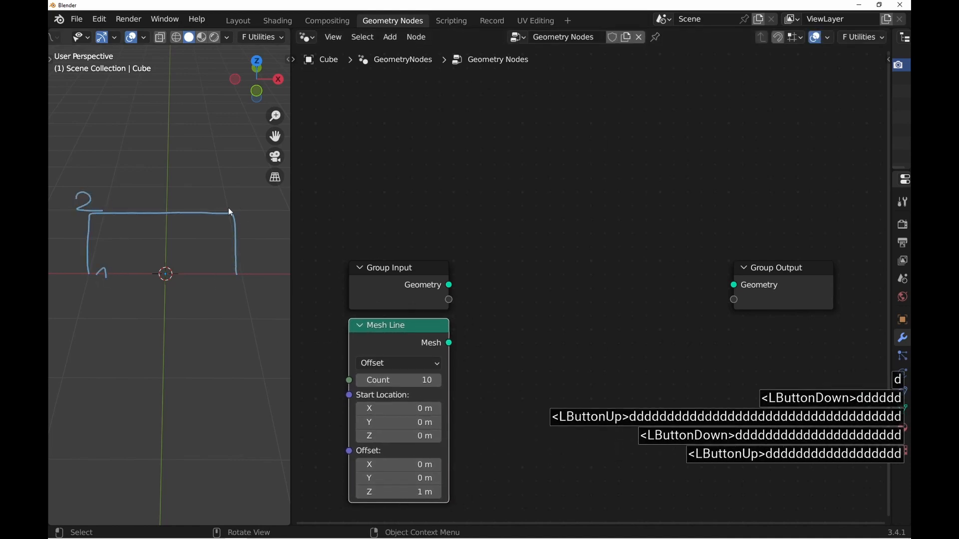
mouse_move(237, 198)
left_mouse_down()
mouse_move(249, 205)
mouse_move(244, 214)
left_mouse_up()
left_click_drag(239, 272, 248, 293)
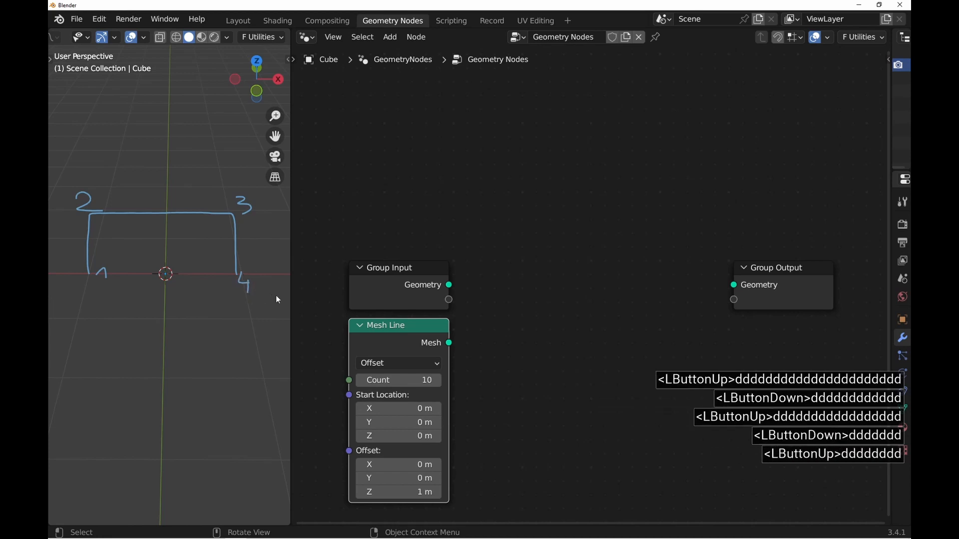
Set the Mesh Line node's count to 4 and erase the annotation sketch.
left_click(402, 381)
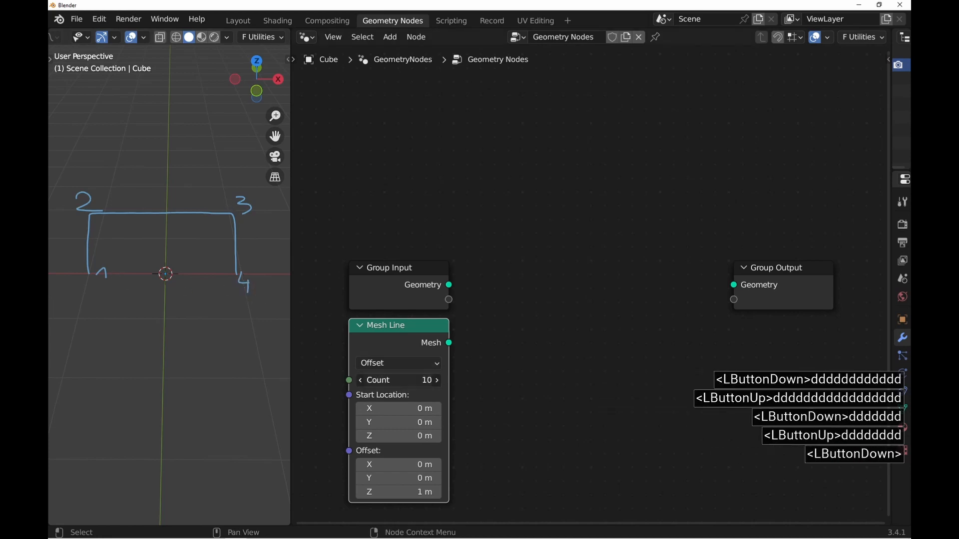
type("4")
key("Return")
right_click(456, 352)
Connect the Mesh Line node's mesh output to the Group Output geometry.
middle_click_drag(456, 352, 432, 242)
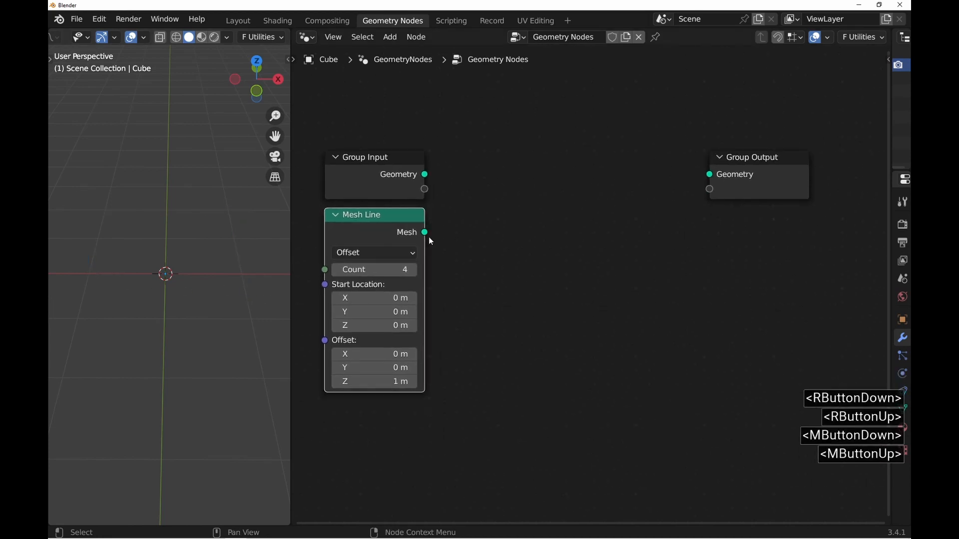
left_click(395, 226, "alt+shift")
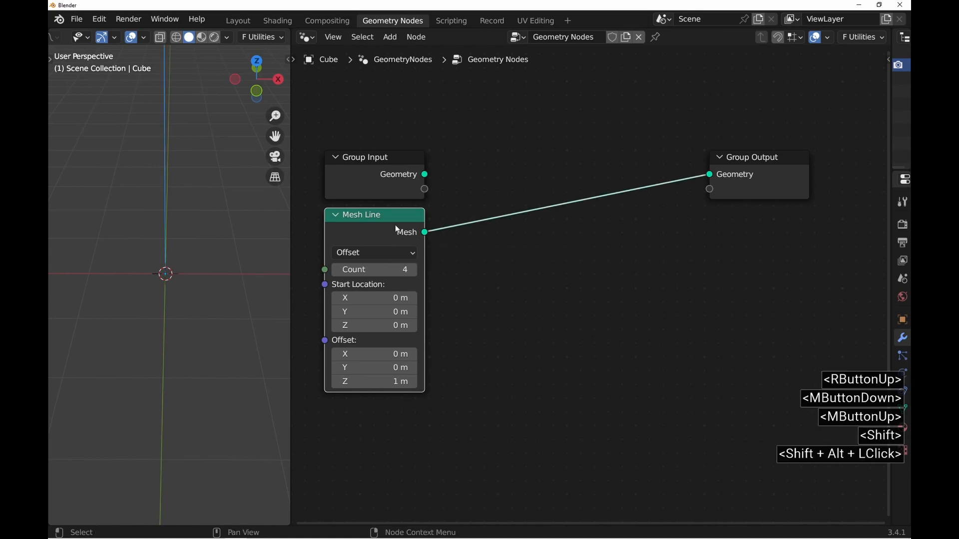
middle_click_drag(210, 225, 242, 221)
middle_click_drag(242, 221, 242, 245, "ctrl")
Insert a Set Position node on the link between Mesh Line and Group Output.
middle_click_drag(414, 259, 408, 263)
key("shift+a")
left_click(449, 233)
type("set")
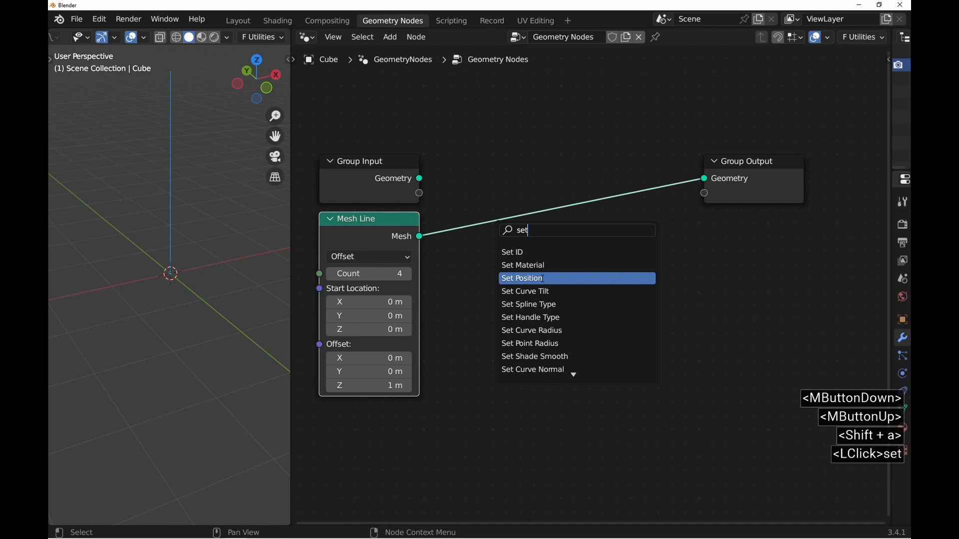
left_click(543, 279)
left_click(551, 262)
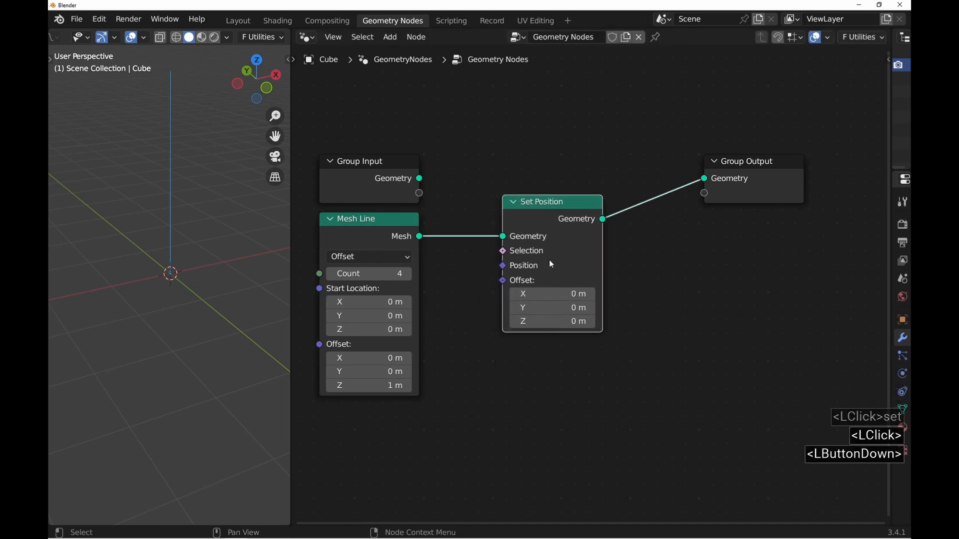
Set the Set Position node's X offset to 0.65 m.
middle_click_drag(551, 264, 604, 234)
left_click(605, 265, "shift")
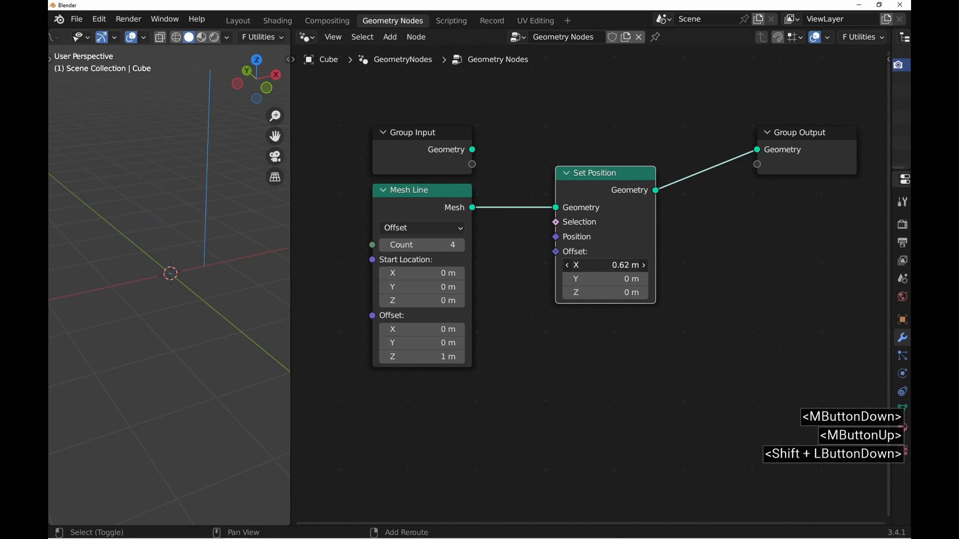
left_click_drag(605, 265, 577, 256, "shift")
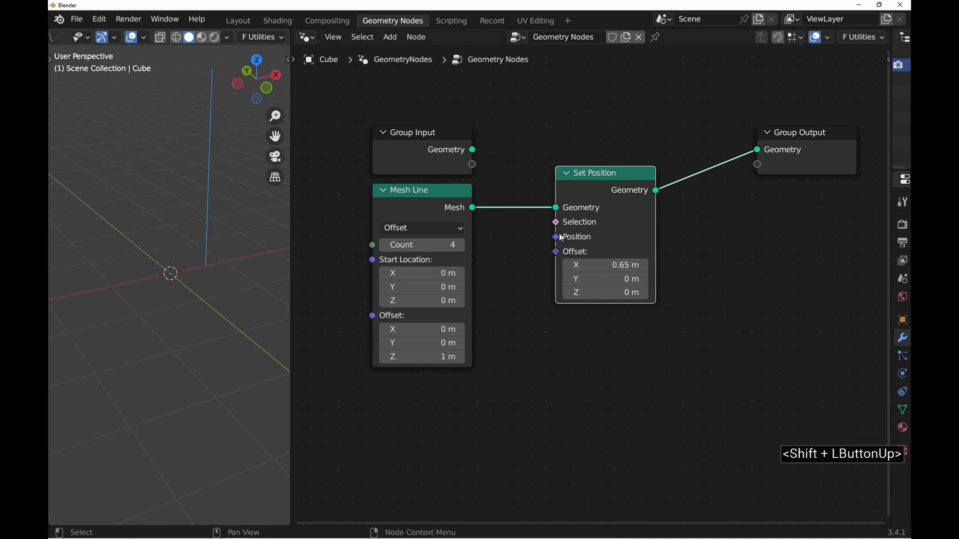
Add an Index node and place it below the Mesh Line node.
mouse_move(520, 242)
middle_mouse_down()
mouse_move(507, 216)
mouse_move(510, 234)
middle_mouse_up()
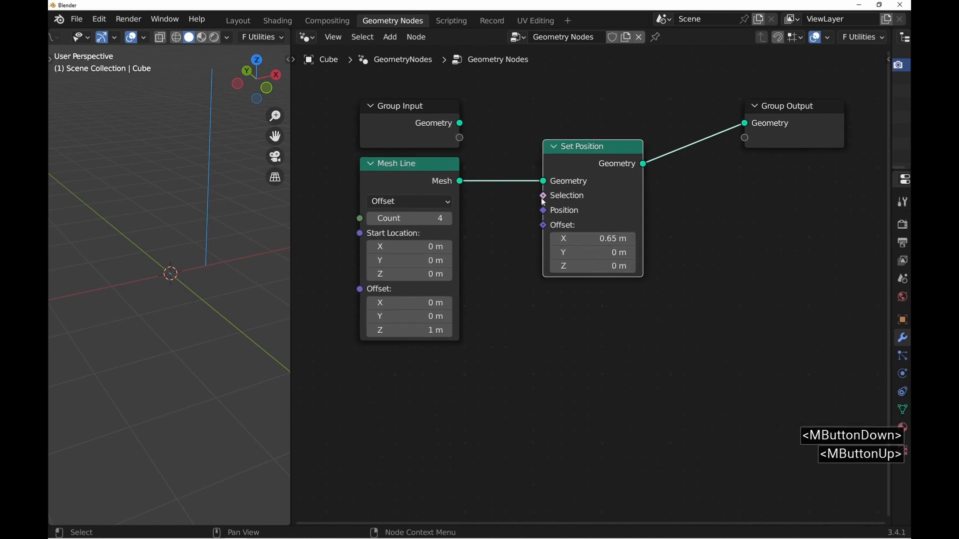
key("shift+a")
left_click(441, 234)
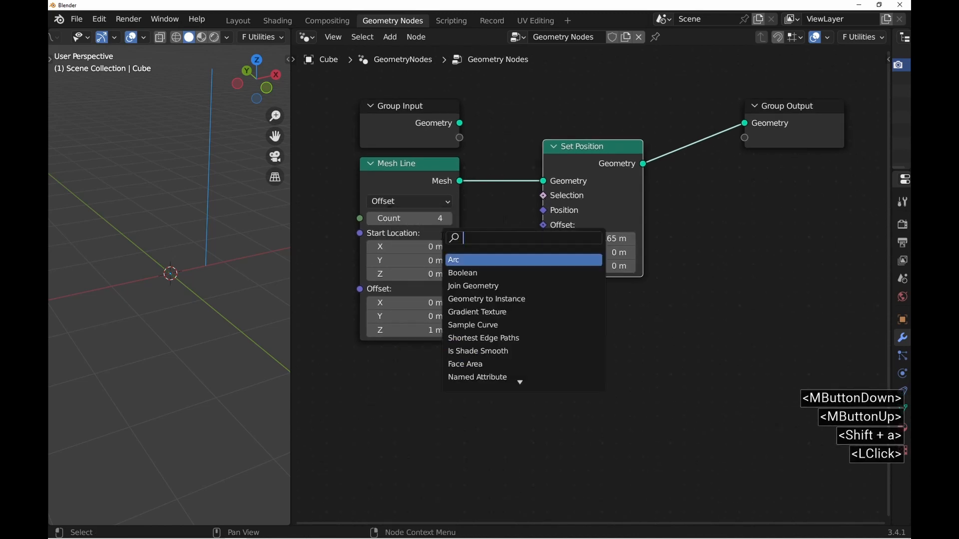
type("inde")
key("Return")
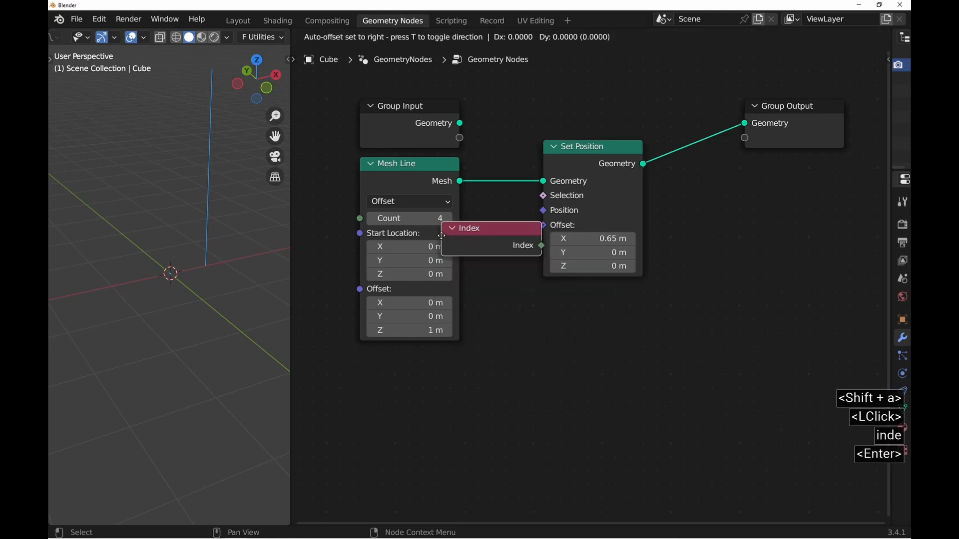
left_click(361, 377)
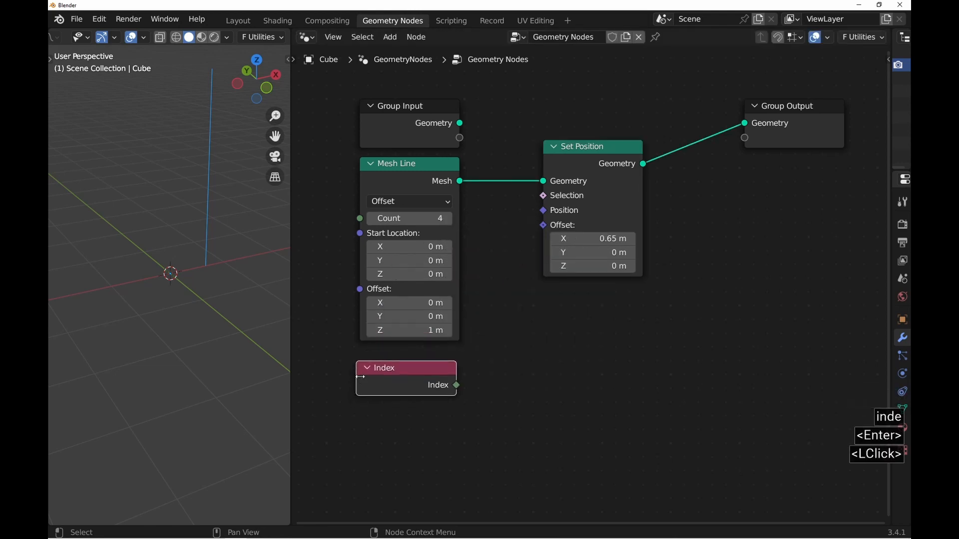
Add an integer Compare node set to Equal, with the Index output feeding its A input.
left_click_drag(457, 386, 528, 379)
type("comp")
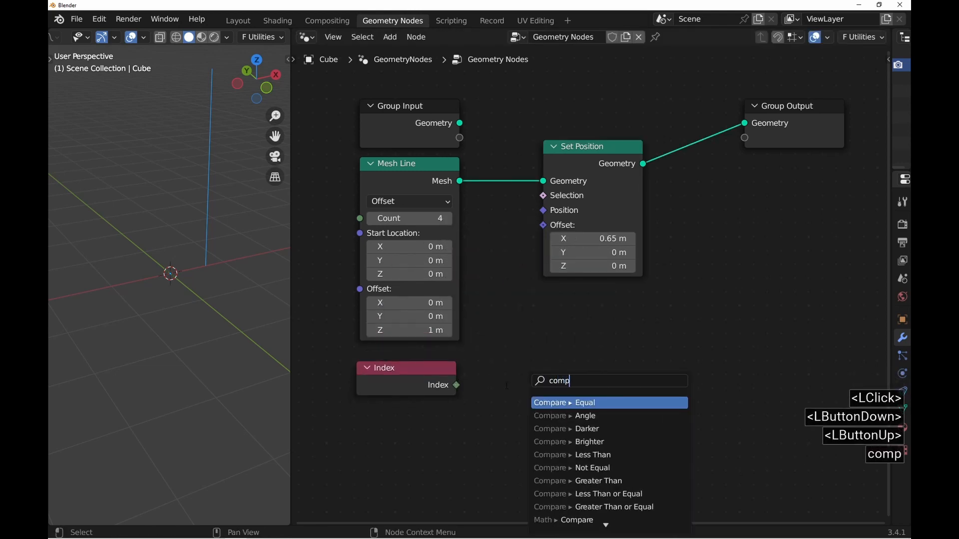
key("Return")
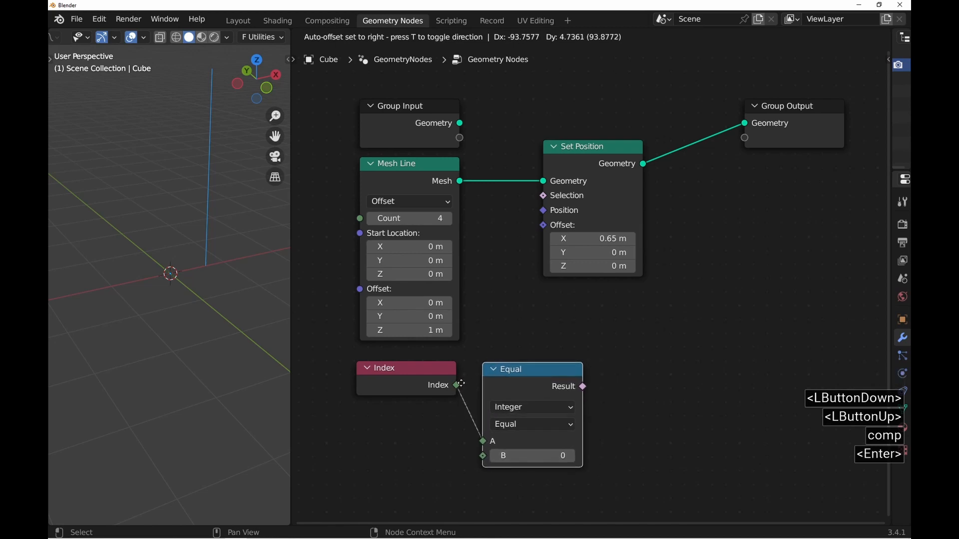
left_click(460, 384)
Connect the Equal node's result to the Set Position selection and set the X offset to 1.85 m.
left_click_drag(584, 387, 450, 206)
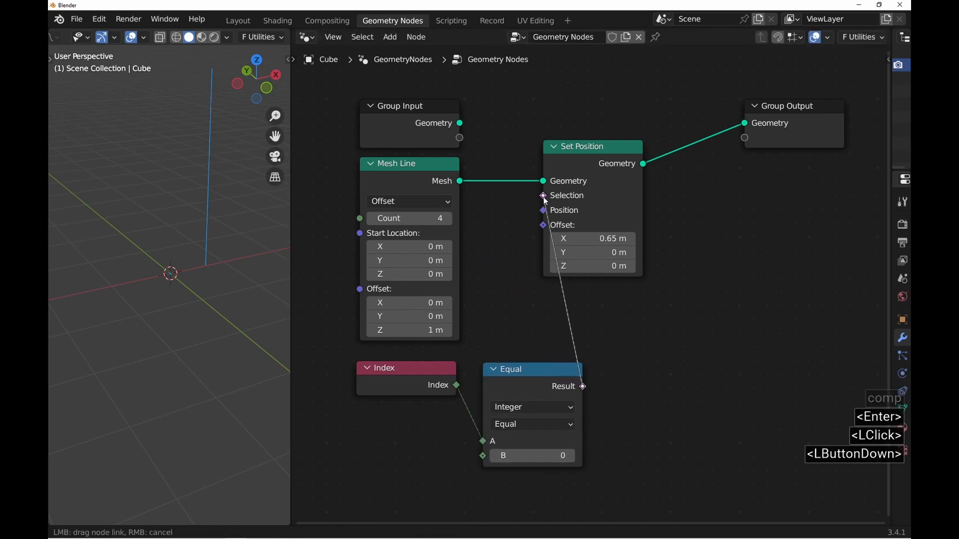
left_click_drag(546, 202, 545, 203)
middle_click_drag(230, 293, 168, 270)
mouse_move(593, 238)
left_mouse_down()
mouse_move(619, 239)
mouse_move(583, 241)
left_mouse_up()
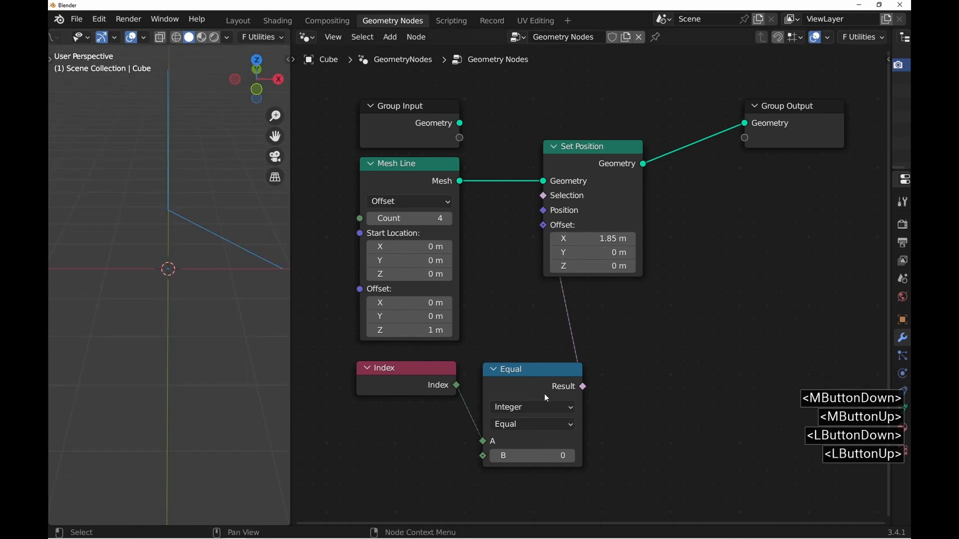
Group the Index and Equal nodes, expose the comparison's B value as a group input, and show the group's input and output lists.
left_click(406, 372)
left_click(524, 385, "shift")
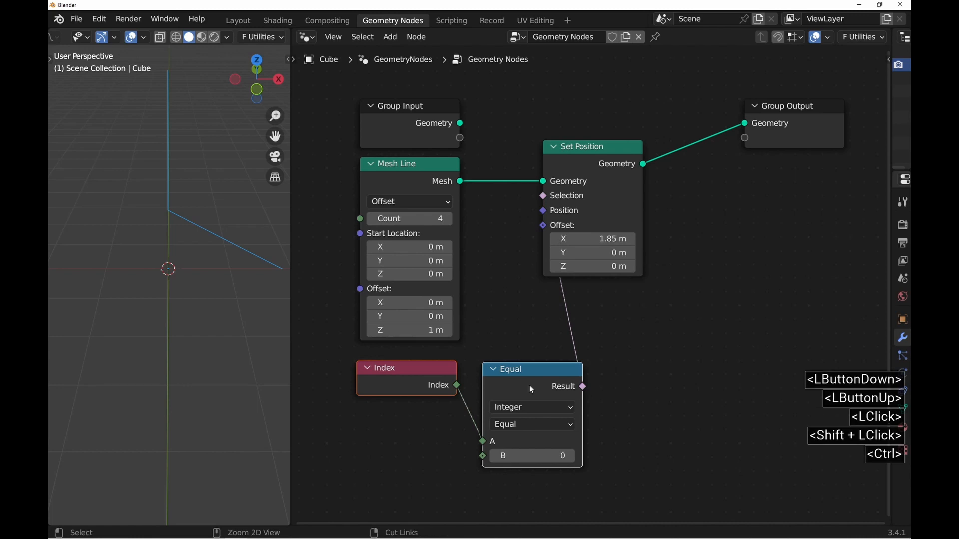
key("ctrl+g")
left_click_drag(656, 381, 488, 308)
key("n")
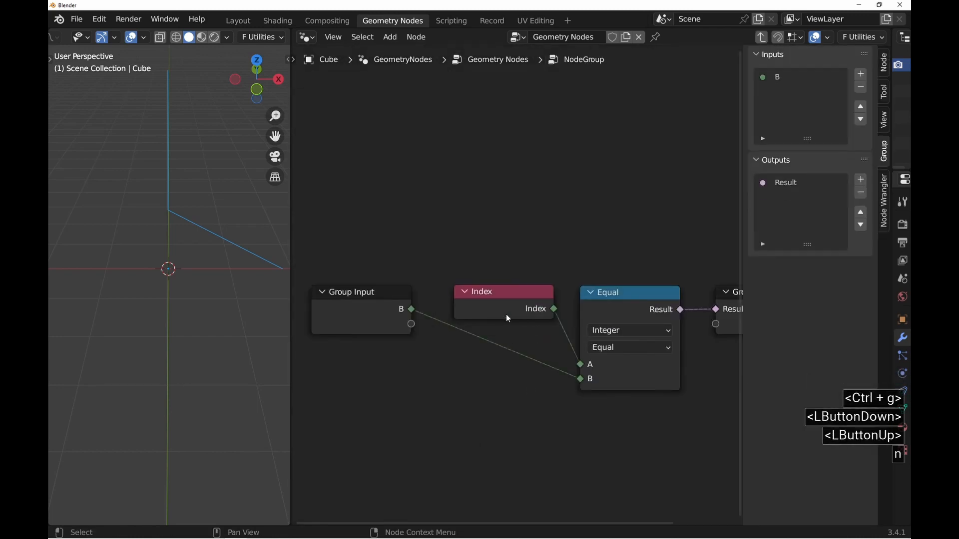
Rename the group's B input to INDEX, exit the group, name it INDEX_SELECT and place it beneath the Mesh Line node.
double_click(783, 76)
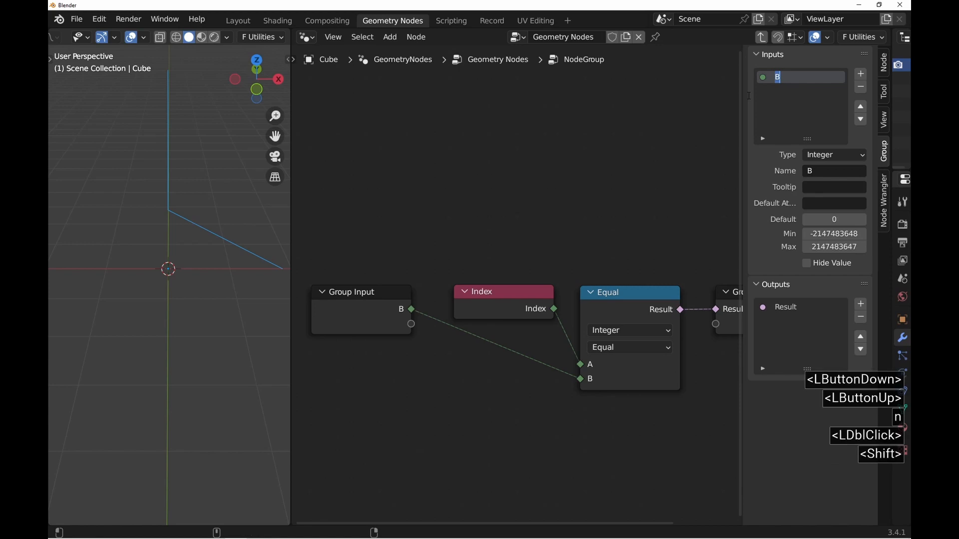
type("INDEX")
key("Return")
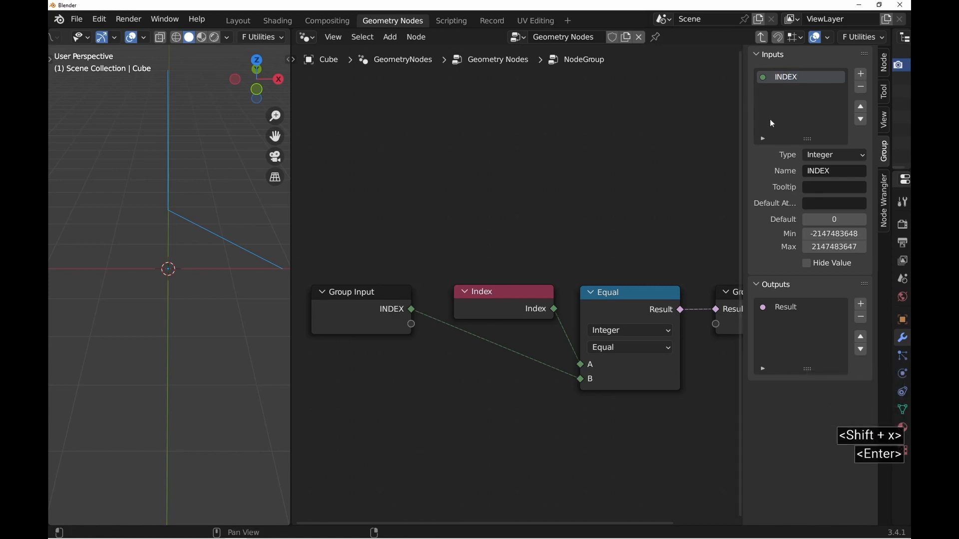
key("ctrl+Tab")
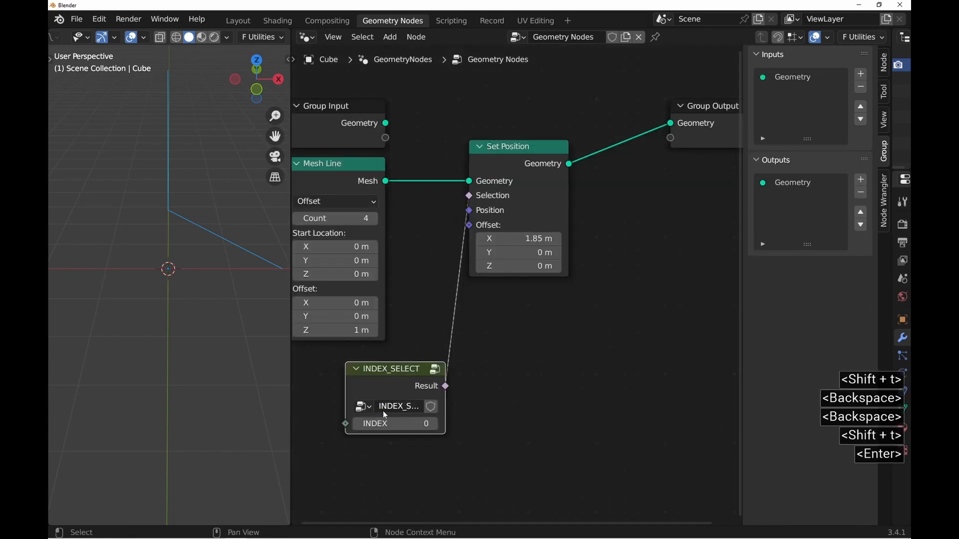
left_click_drag(426, 372, 373, 360)
middle_click_drag(373, 360, 456, 347)
Set the Set Position node's X offset to 0 m.
left_click(602, 223)
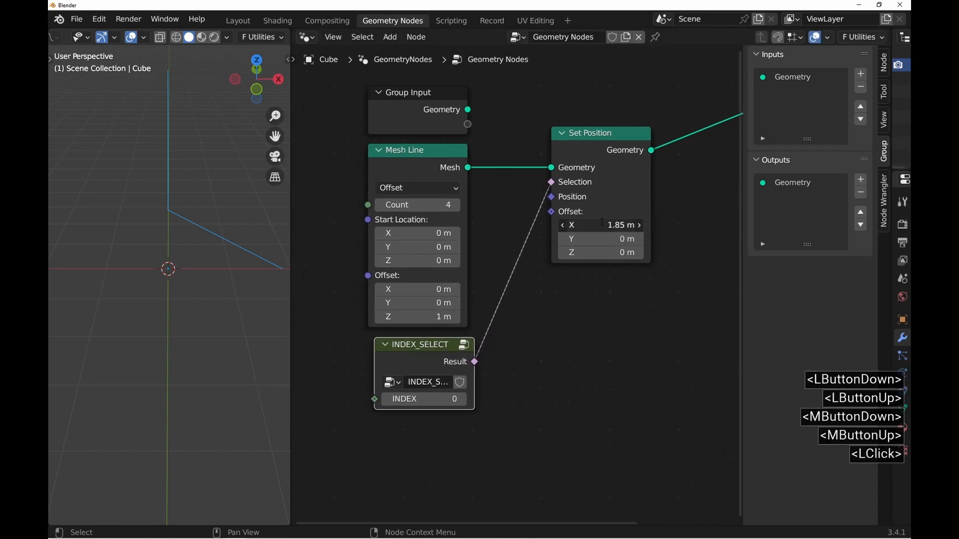
type("0")
key("Return")
Feed the Set Position node's Position from a new Combine XYZ node beneath INDEX_SELECT, with X set to 1.
left_click_drag(553, 197, 578, 198)
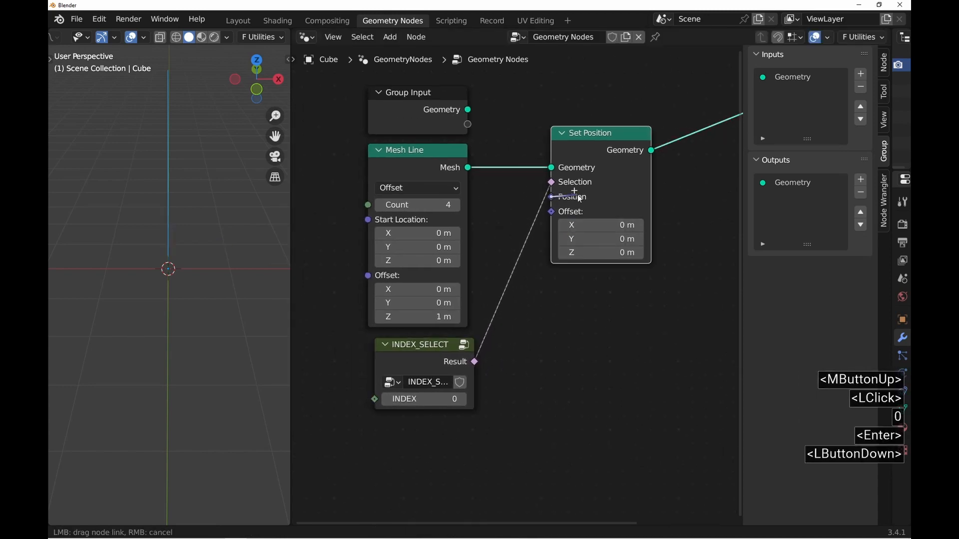
left_click_drag(548, 388, 470, 402)
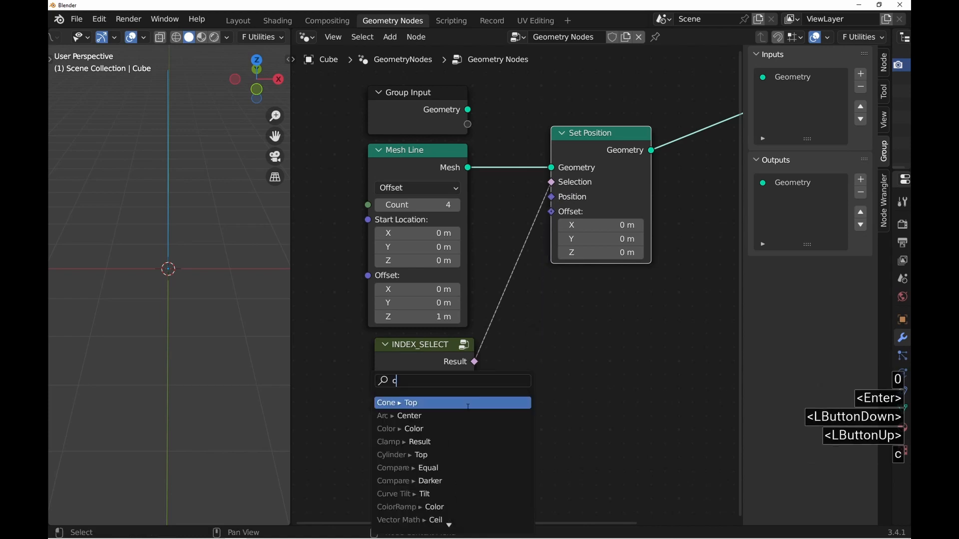
type("combi")
key("Return")
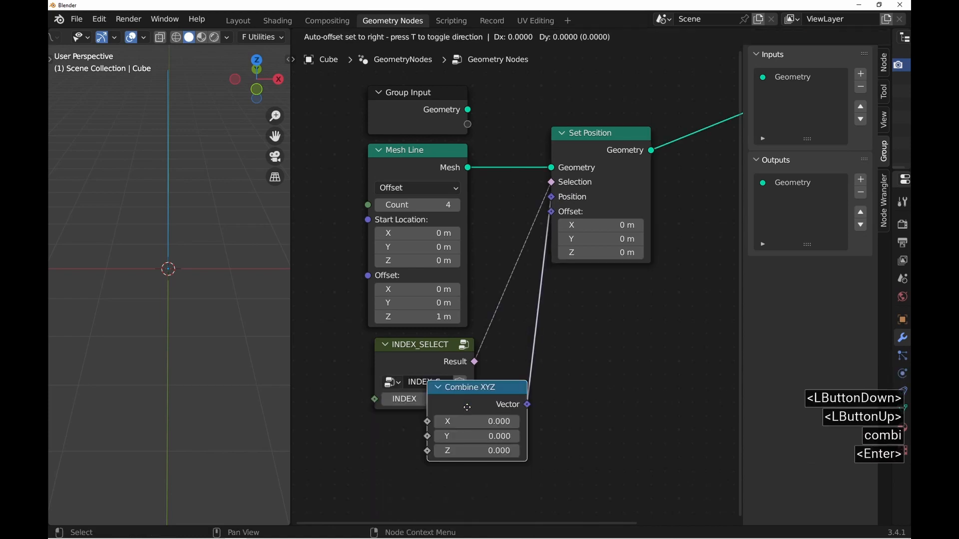
left_click(415, 448)
middle_click_drag(415, 448, 441, 412)
left_click_drag(447, 422, 453, 422, "shift")
left_click(451, 422)
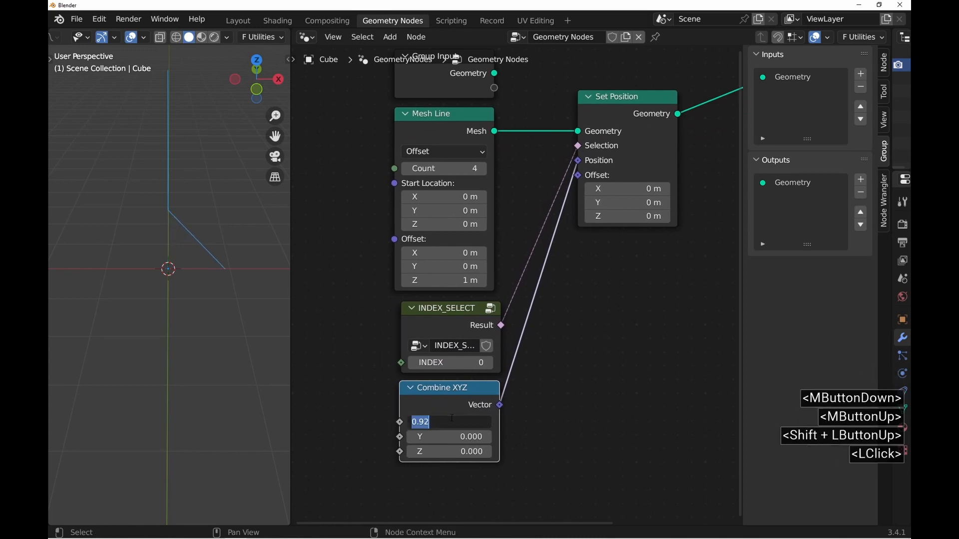
type("1")
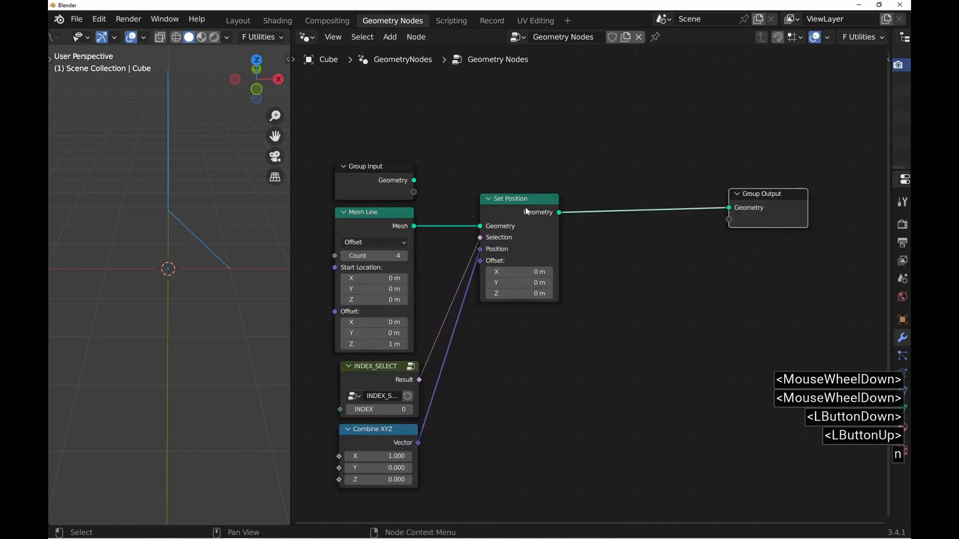
Duplicate the Set Position, INDEX_SELECT and Combine XYZ nodes and chain the copied Set Position between the first one and Group Output.
left_click(522, 205)
left_click(380, 387, "shift")
left_click(380, 440, "shift")
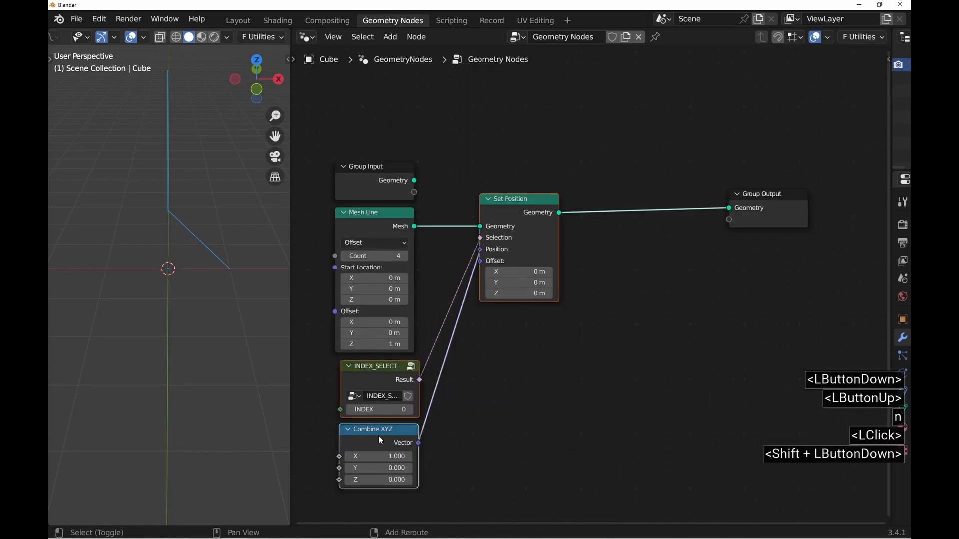
key("shift+d")
left_click(572, 245)
right_click_drag(528, 203, 643, 213, "alt")
left_click(645, 211, "alt+shift")
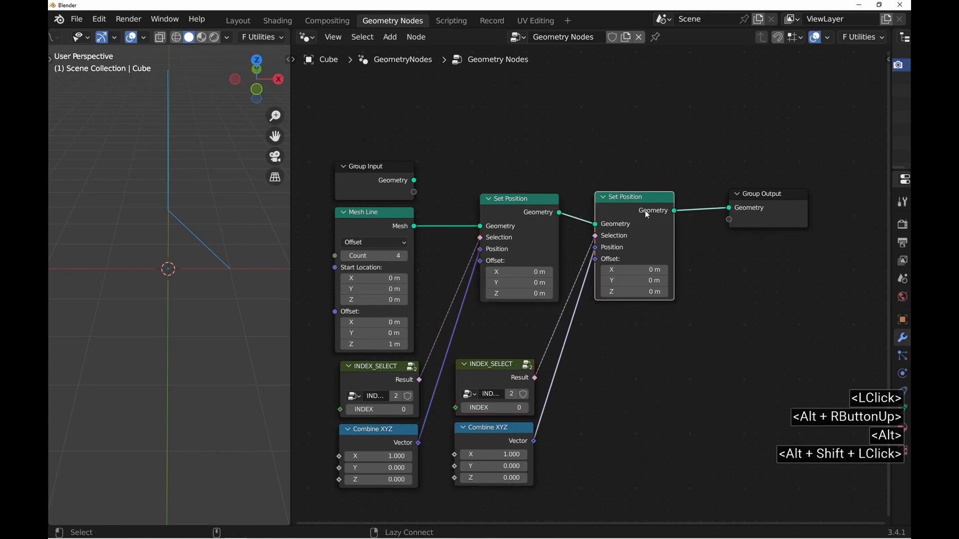
Set the second INDEX_SELECT node's INDEX to 1 and the second Combine XYZ node's Z to 0.5.
left_click(526, 409)
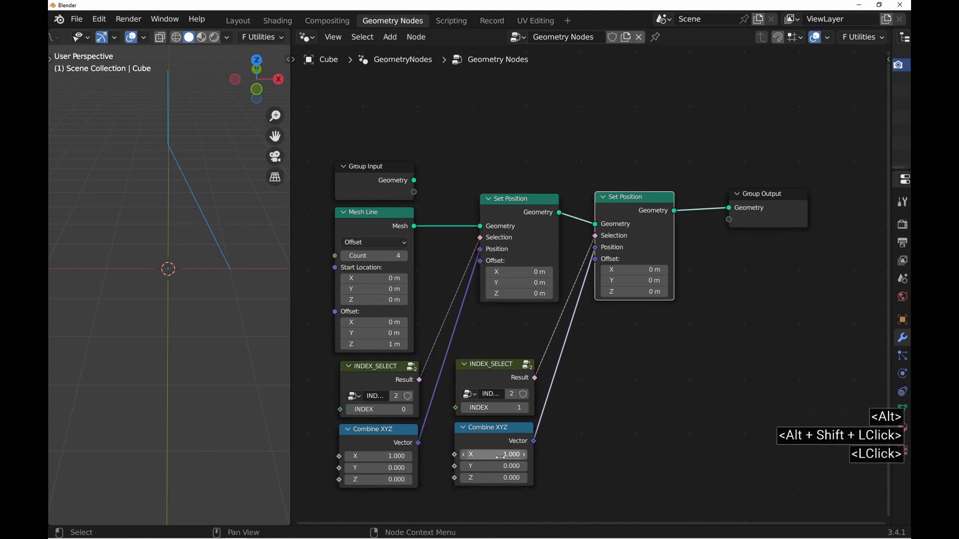
left_click(494, 478)
type(".5")
key("Return")
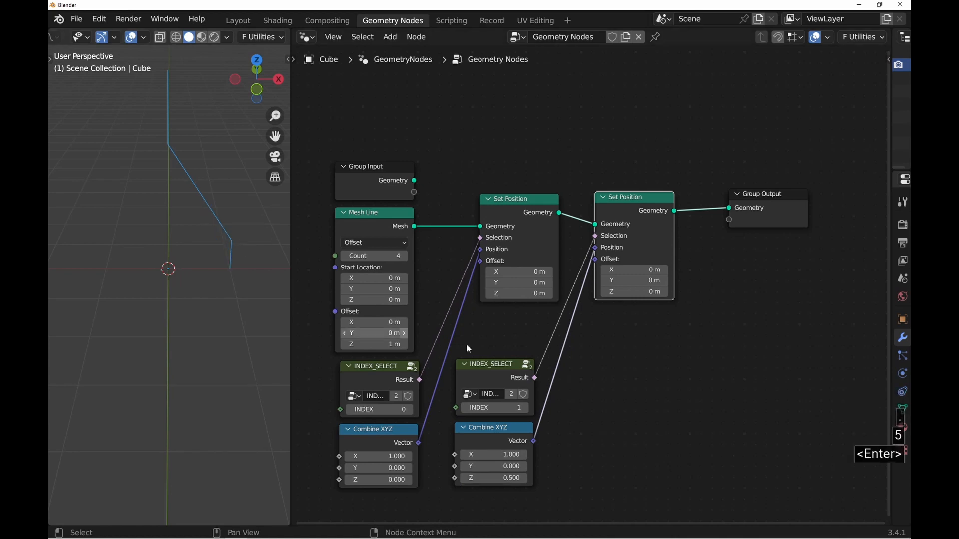
Place the second INDEX_SELECT and Combine XYZ nodes beneath the first Set Position, and move Group Output farther away to make room.
middle_click_drag(468, 349, 454, 347)
left_click_drag(454, 347, 499, 434)
left_click_drag(494, 363, 520, 316)
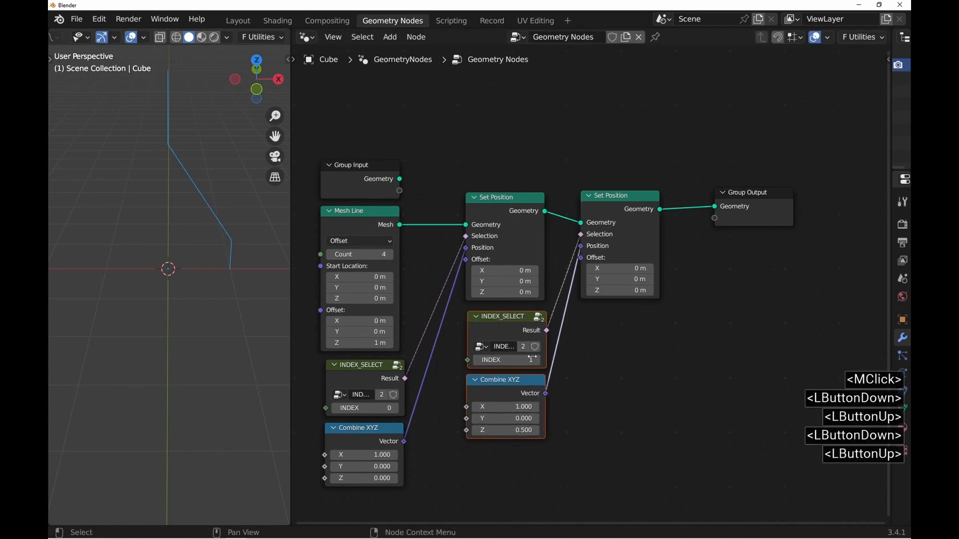
left_click(621, 210, "shift")
middle_click_drag(725, 214, 514, 239)
left_click_drag(513, 238, 655, 240)
middle_click_drag(501, 295, 596, 277)
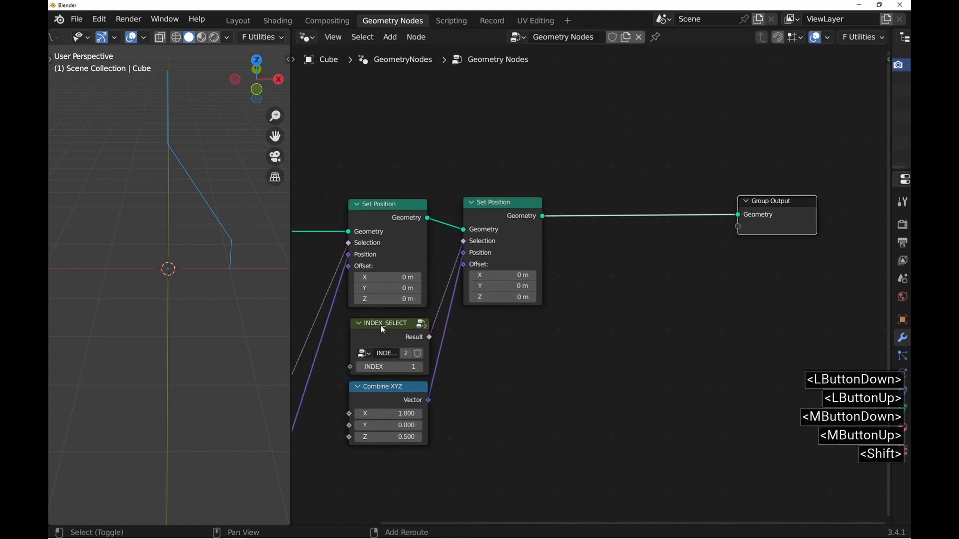
Duplicate the second Set Position, INDEX_SELECT and Combine XYZ nodes, delete the duplicated Group Output, and chain the third Set Position after the second.
left_click(383, 331, "shift")
key("shift+d")
left_click(876, 220)
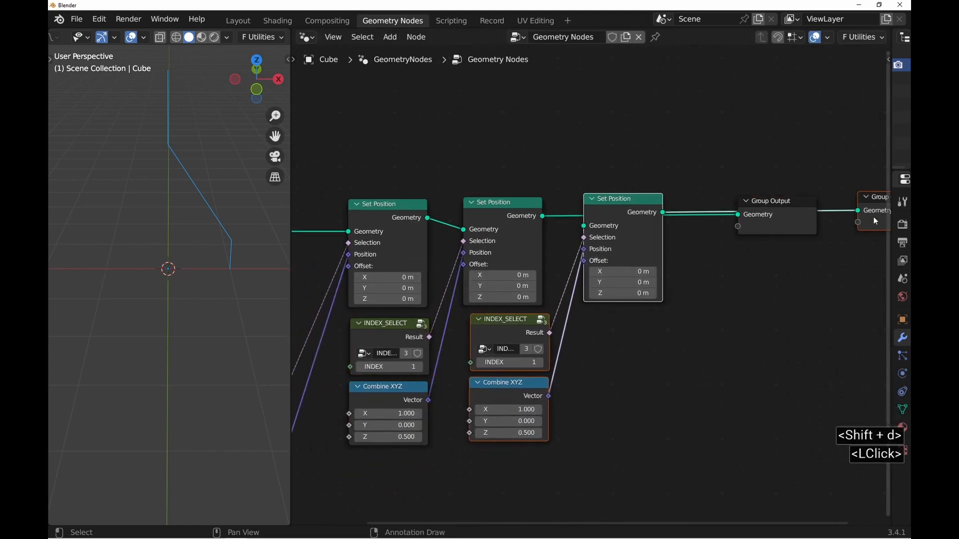
left_click(873, 217)
key("x")
left_click(617, 207)
left_click(641, 210, "alt+shift")
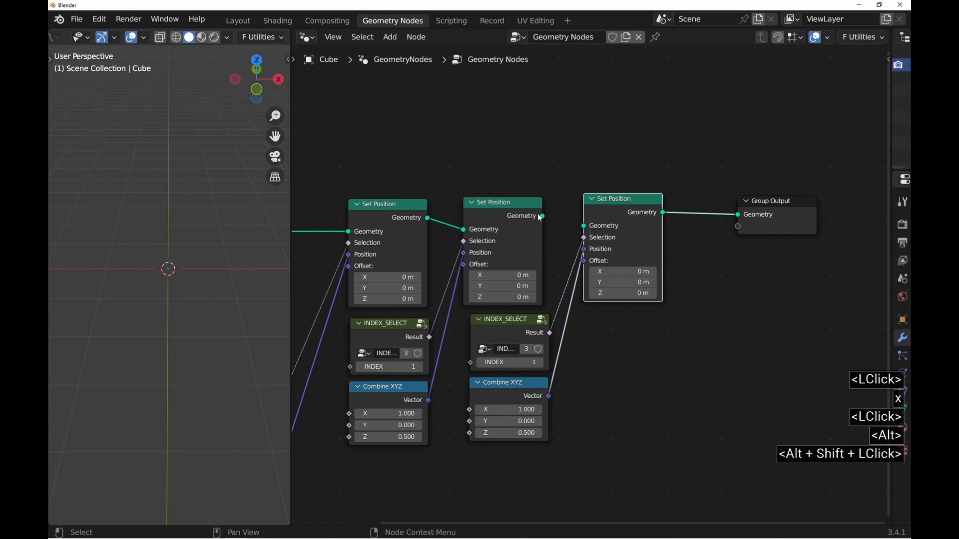
right_click_drag(541, 219, 597, 302, "alt+shift")
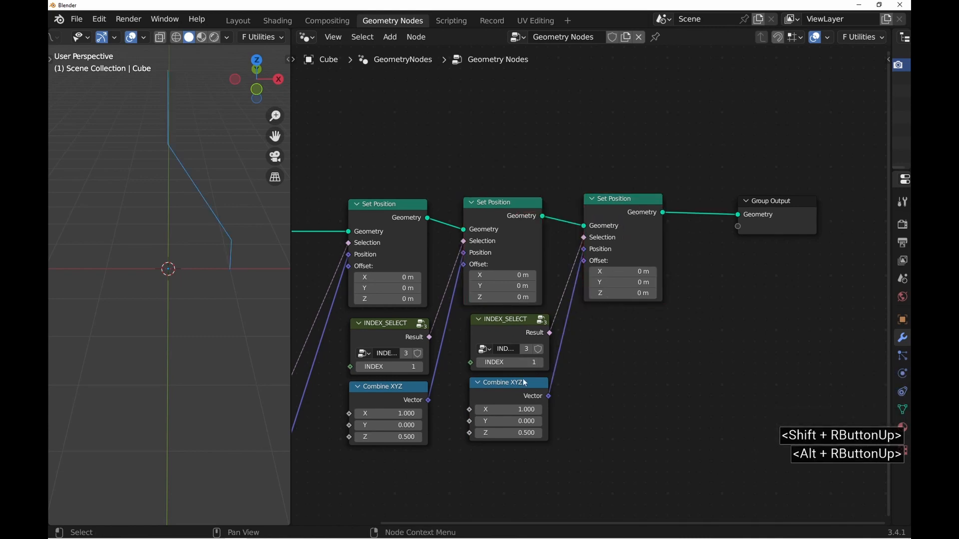
Set the third INDEX_SELECT node's INDEX to 2 and the third Combine XYZ node's X to -1.
left_click(539, 362)
left_click(507, 410)
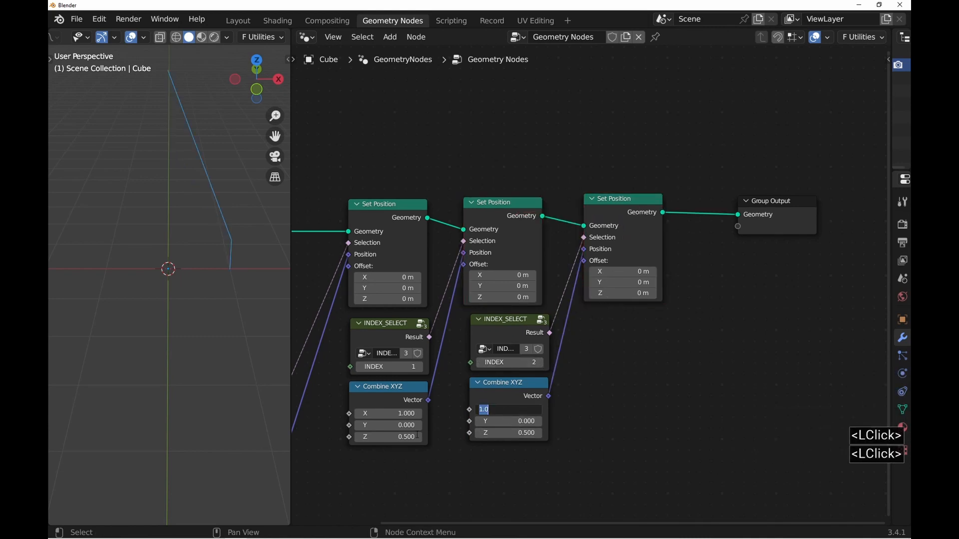
type("-1")
key("Return")
Move Group Output aside, duplicate the third Set Position, INDEX_SELECT and Combine XYZ nodes, and chain the fourth Set Position after the third.
middle_click_drag(543, 270, 489, 259)
left_click_drag(743, 208, 820, 205)
left_click(448, 386)
left_click(456, 322, "shift")
left_click(559, 203, "shift")
key("shift+d")
left_click(684, 231)
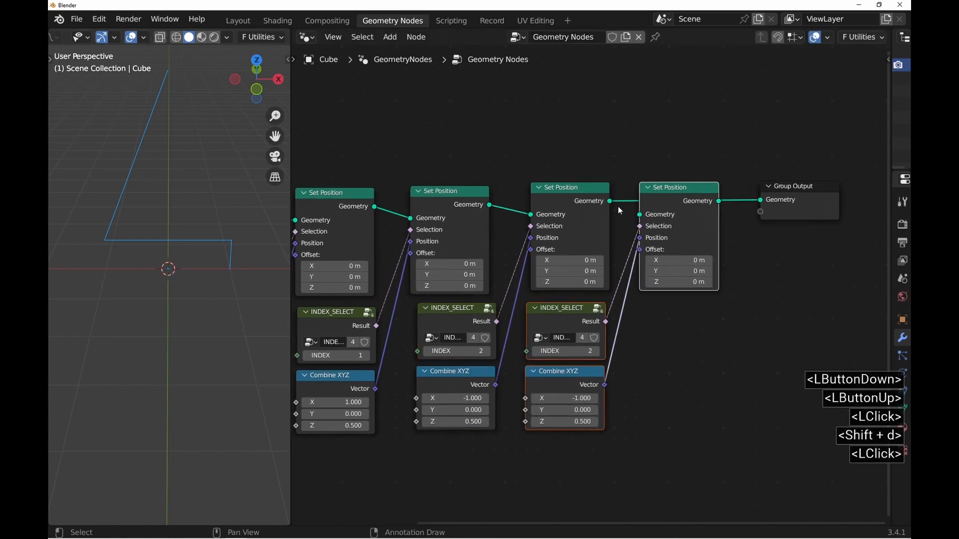
right_click_drag(602, 204, 678, 215, "alt")
left_click(689, 205, "alt+shift")
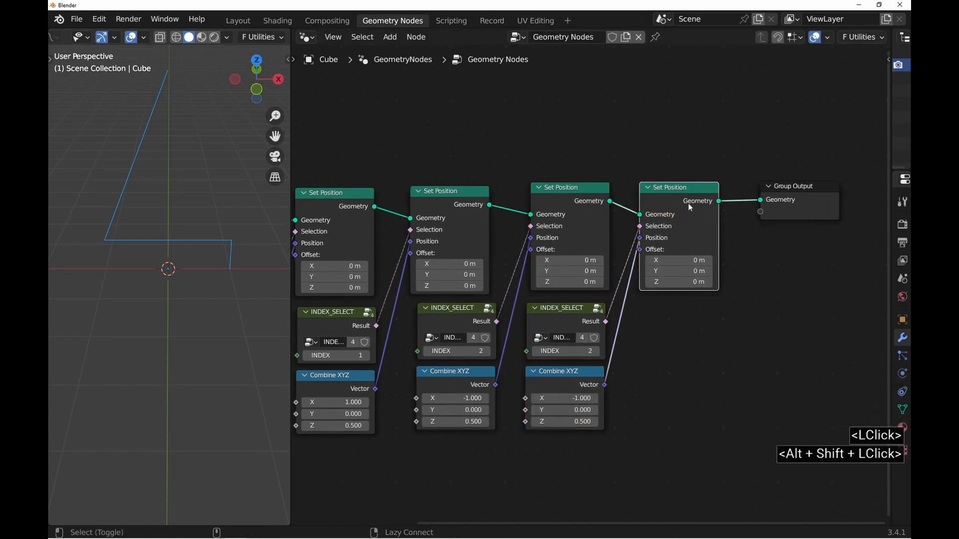
Set the fourth INDEX_SELECT node's INDEX to 3 and the fourth Combine XYZ node's Z to 0.
left_click(596, 351)
left_click(564, 422)
type("0")
key("Return")
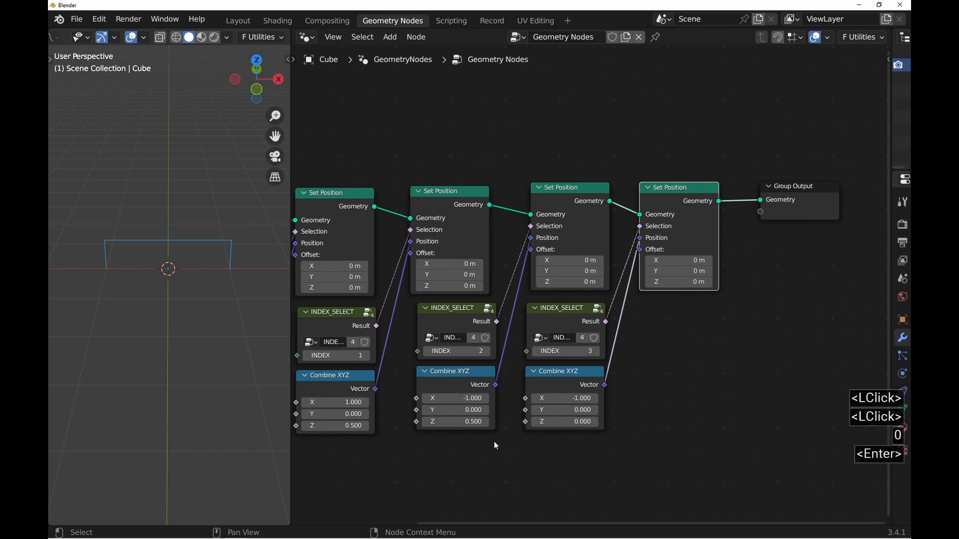
Move Group Input beside the first Combine XYZ and expose X as a group input driving the first and second Combine XYZ nodes.
middle_click_drag(198, 269, 185, 258)
middle_click_drag(330, 260, 583, 204)
left_click_drag(451, 119, 347, 379)
left_click_drag(407, 396, 550, 347)
left_click_drag(550, 347, 550, 347)
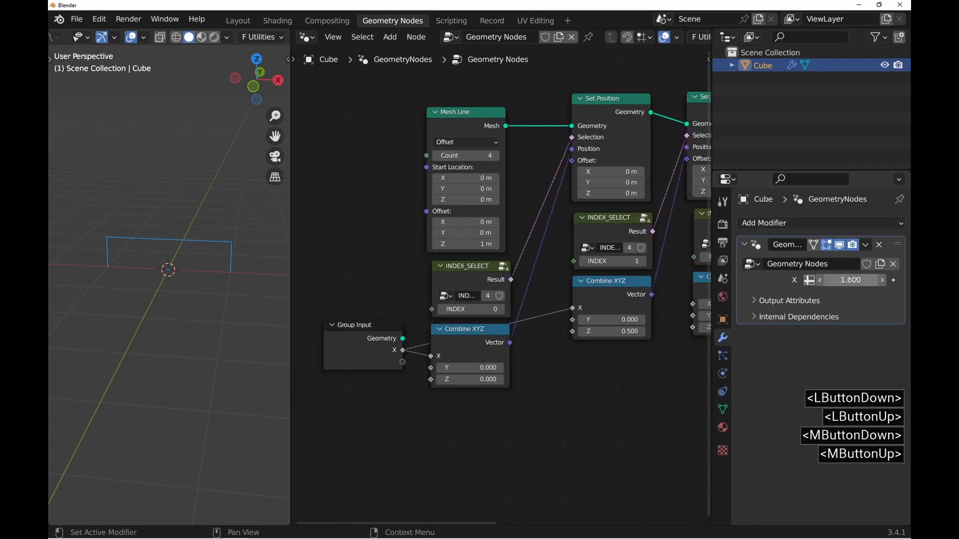
mouse_move(850, 280)
left_mouse_down()
mouse_move(837, 280)
mouse_move(869, 280)
mouse_move(856, 279)
left_mouse_up()
right_click(856, 280)
Add a Math Multiply node fed by the group's X input, set its factor to -1 and place it beneath the second Combine XYZ.
middle_click_drag(576, 281, 493, 253)
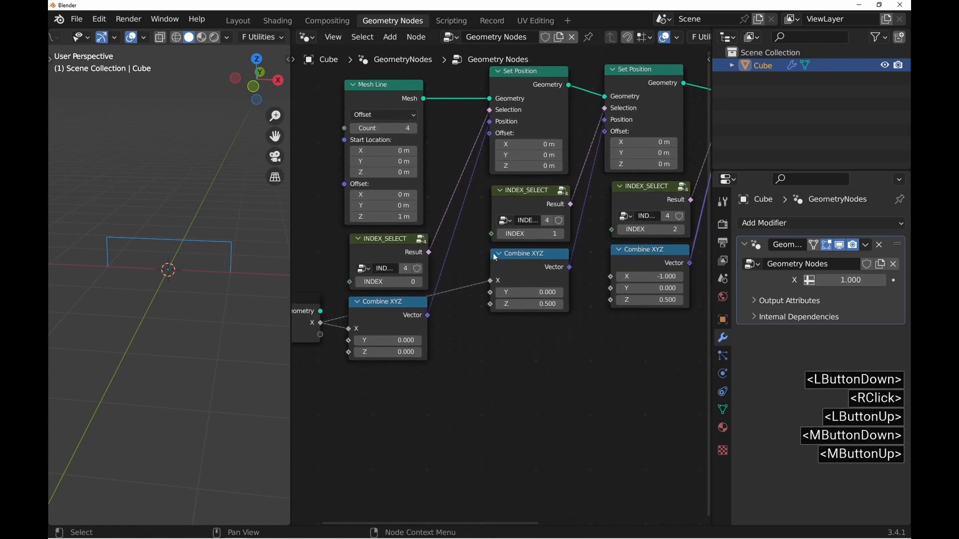
scroll(493, 253, "down", 1)
left_click_drag(333, 322, 504, 349)
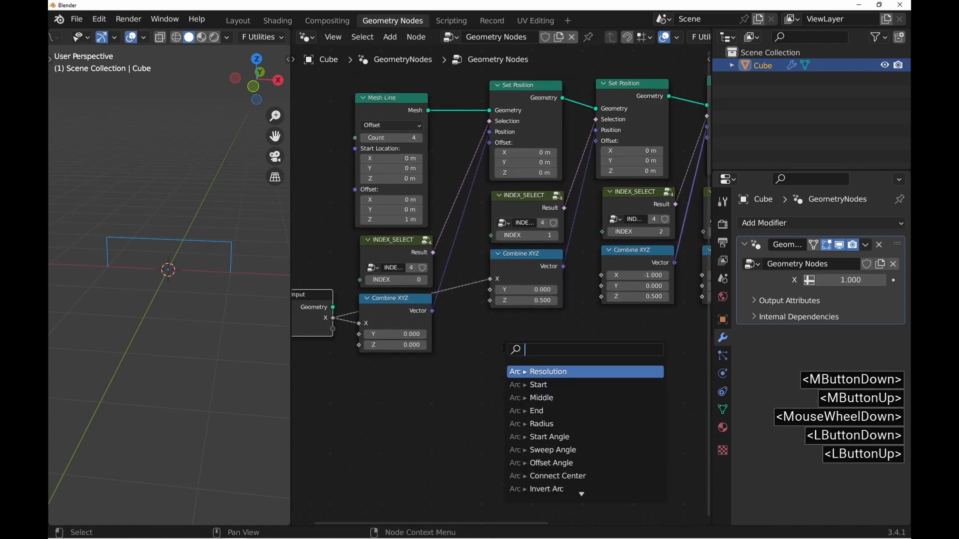
type("mathmul")
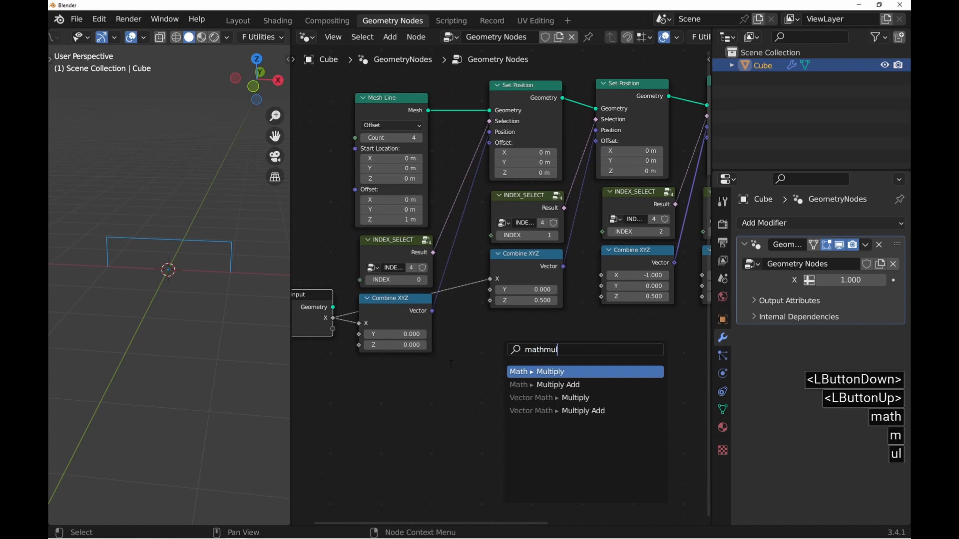
key("Return")
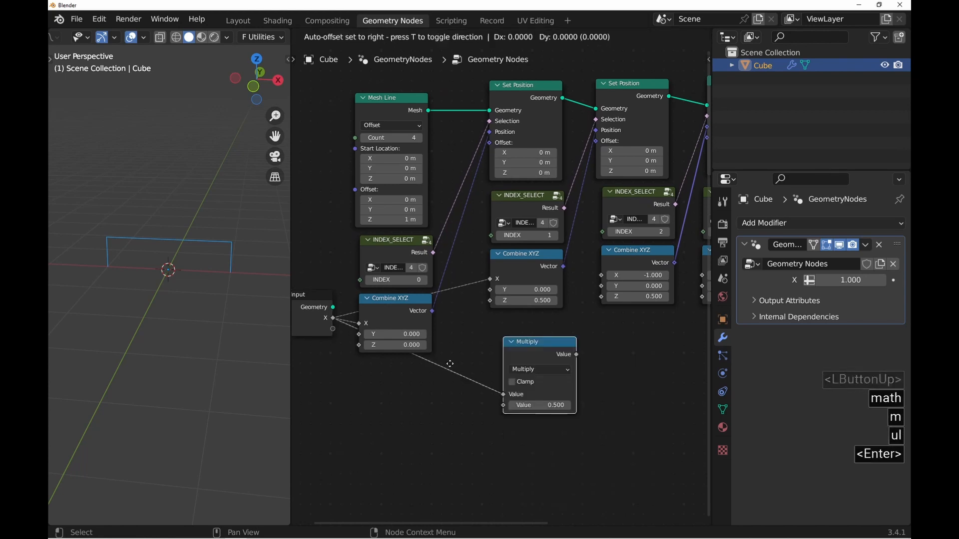
left_click(438, 351)
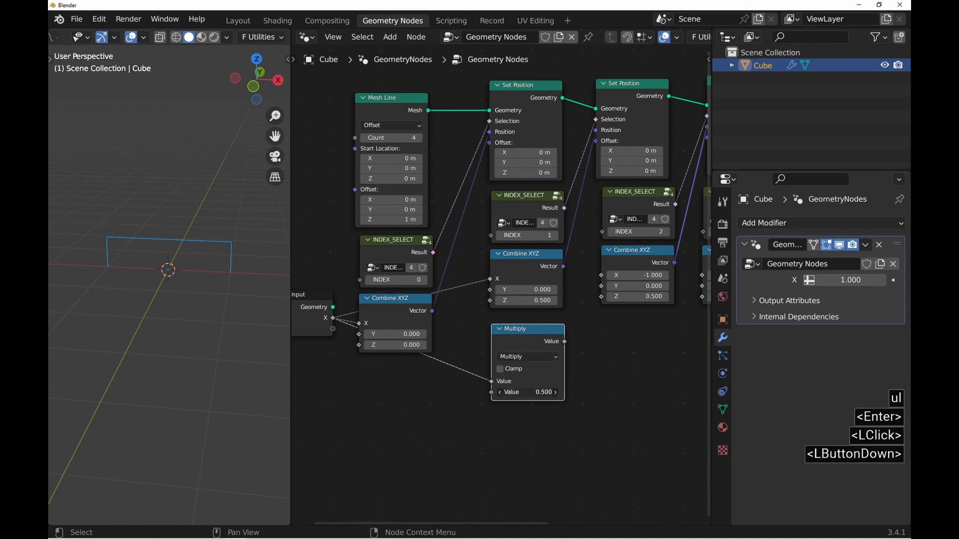
type("-1")
key("Return")
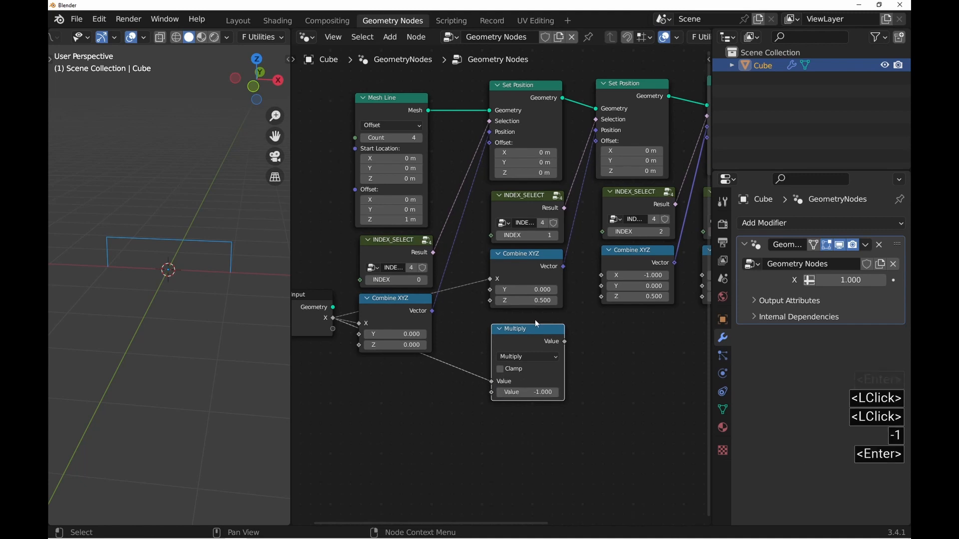
left_click_drag(537, 324, 531, 325)
Connect the Multiply result to the X of the third and fourth Combine XYZ nodes, and set the modifier's X to 1.25.
middle_click_drag(569, 339, 463, 341)
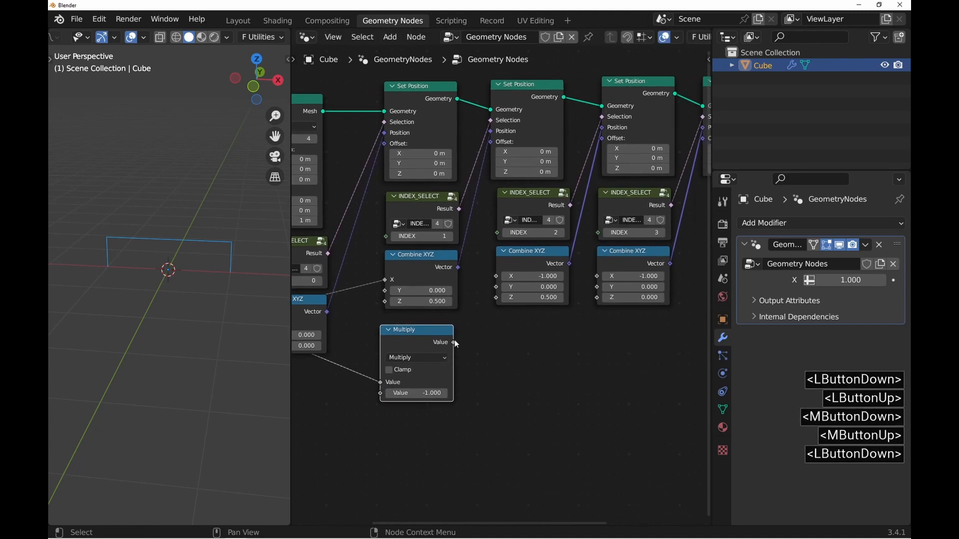
left_click_drag(455, 343, 497, 276)
left_click_drag(454, 342, 597, 277)
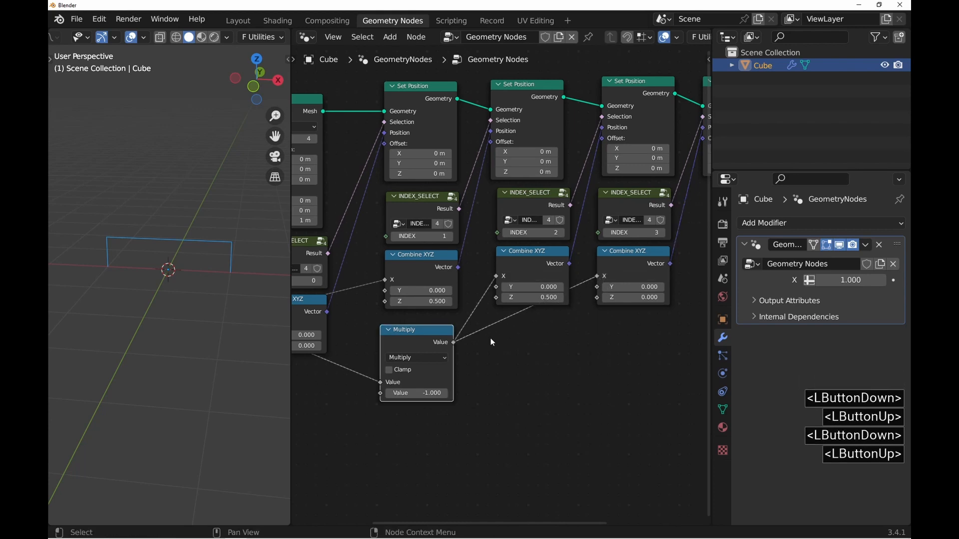
middle_click_drag(492, 342, 580, 335)
left_click_drag(843, 281, 870, 280)
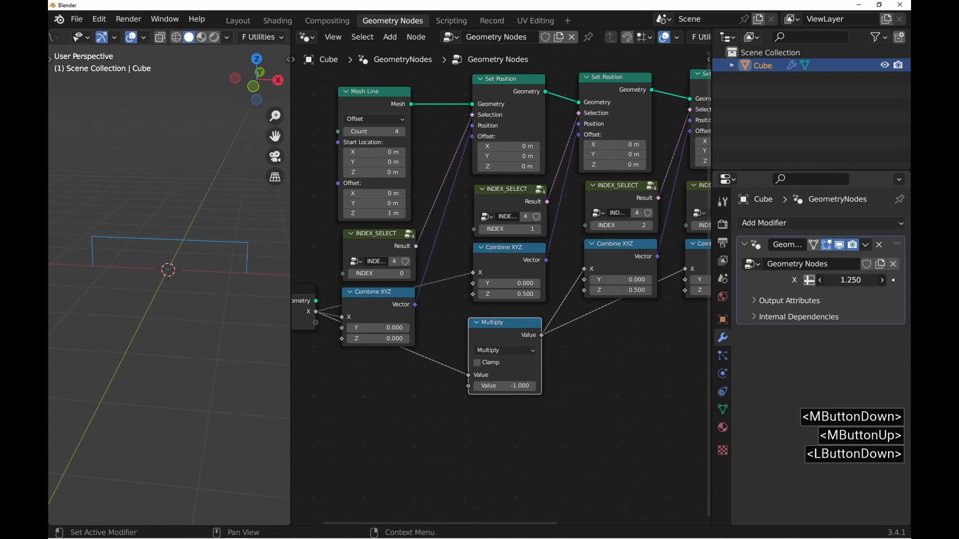
Expose Z as a group input driving the second and third Combine XYZ nodes, and set the modifier's Z to 0.56.
middle_click_drag(439, 321, 477, 306)
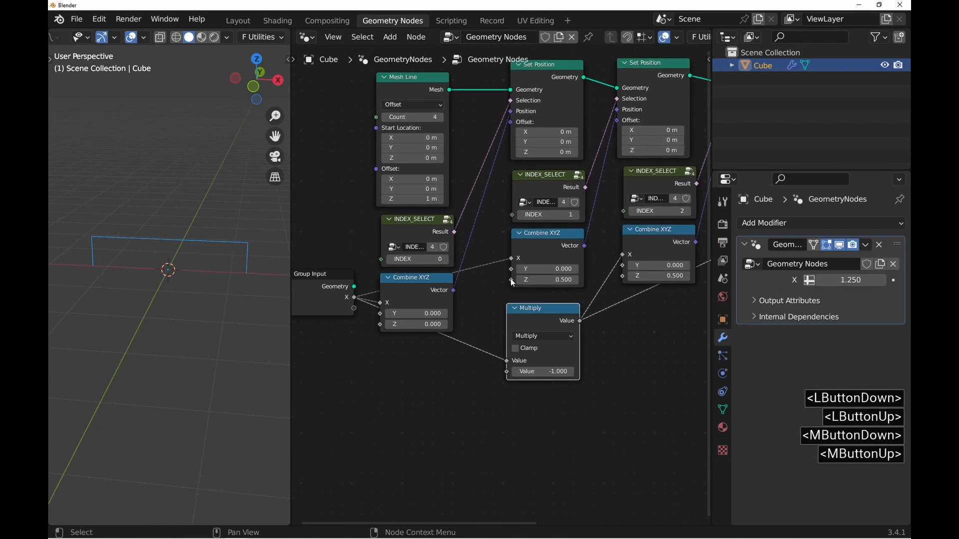
left_click_drag(511, 279, 356, 309)
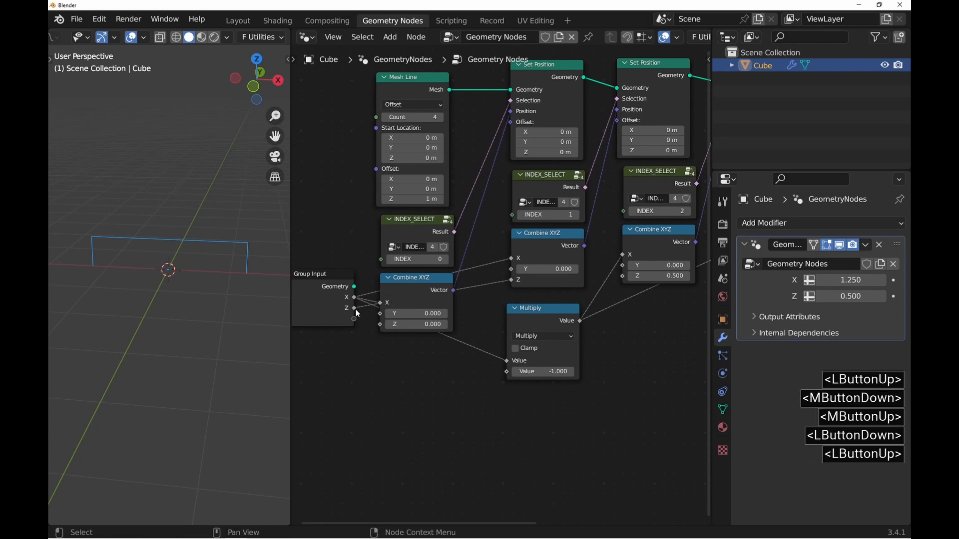
middle_click_drag(358, 307, 316, 308)
scroll(414, 316, "down", 2)
left_click_drag(322, 308, 552, 281)
left_click_drag(841, 296, 847, 297)
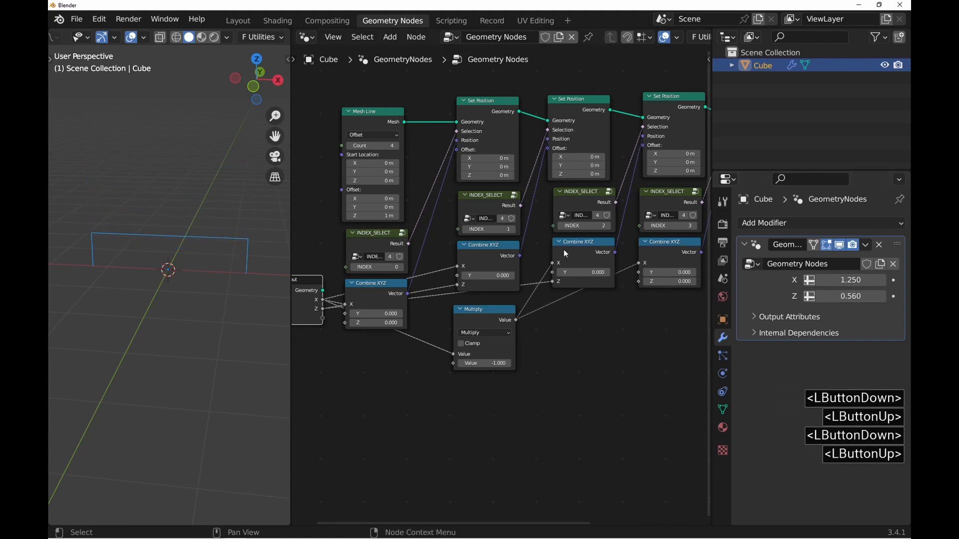
Rename the group inputs X and Z as "Length" and "Heigth".
key("n")
double_click(607, 88)
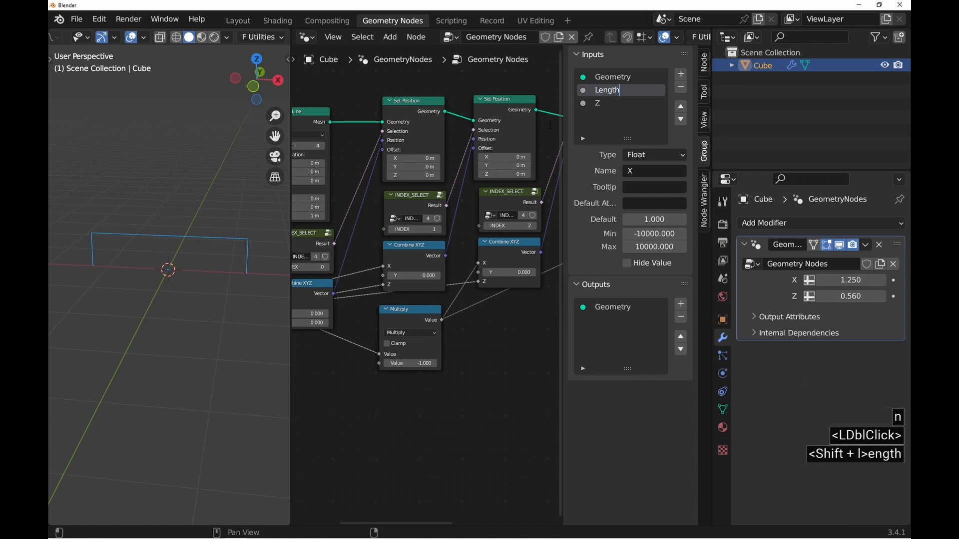
type("Length")
key("Return")
double_click(624, 104)
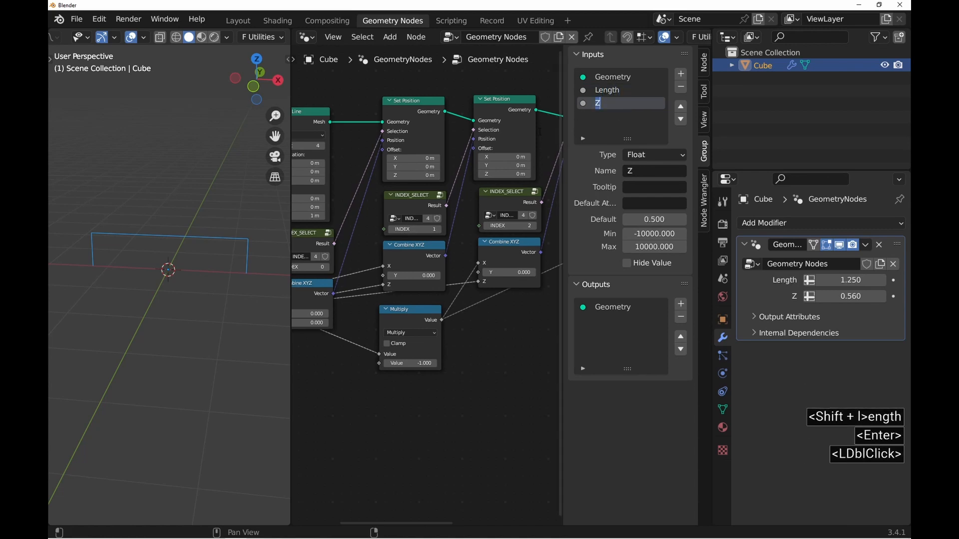
type("Heigth")
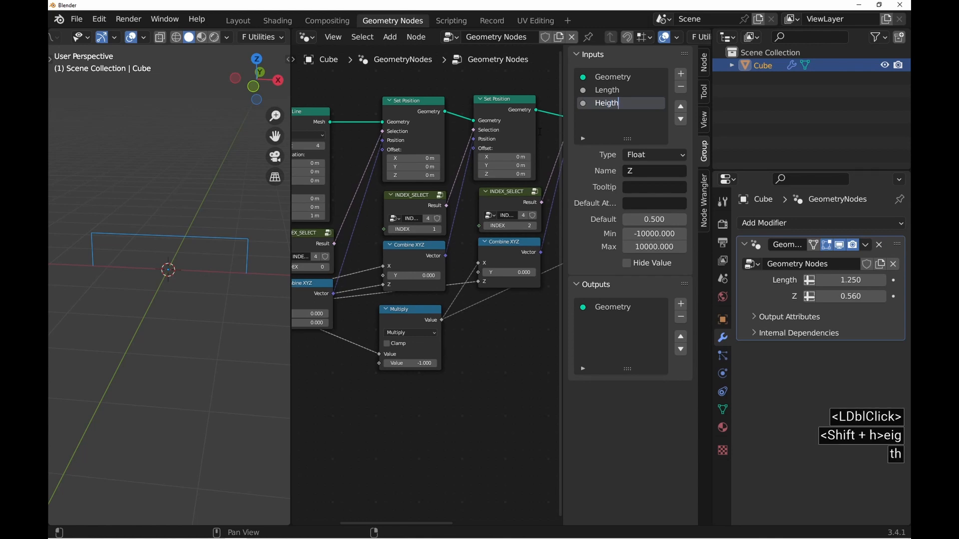
key("Return")
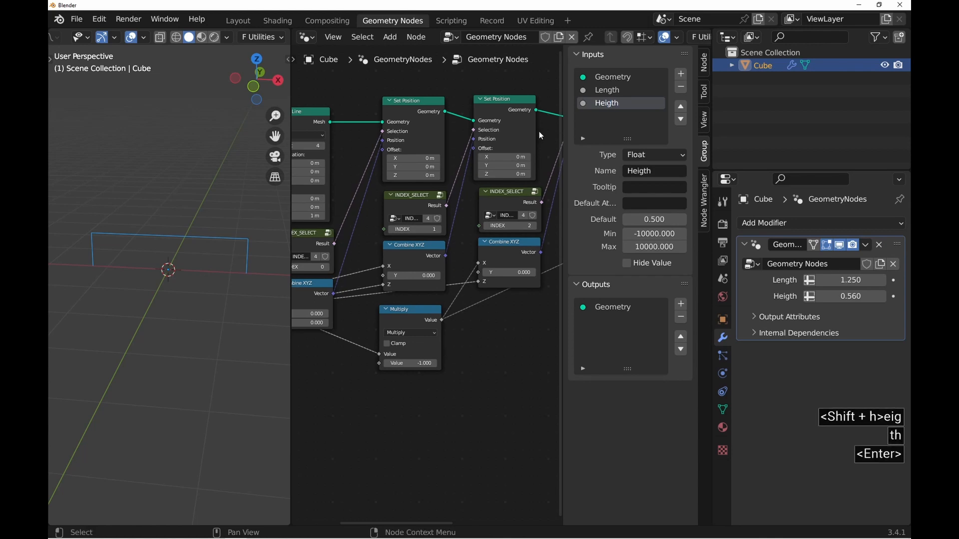
Insert a Mesh to Curve node between the last Set Position node and Group Output.
left_click_drag(652, 175, 847, 173)
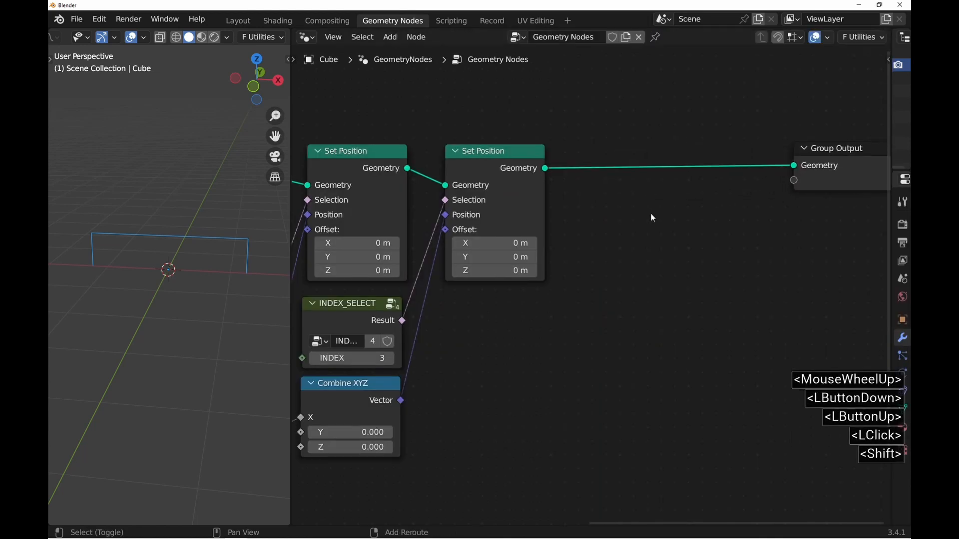
key("shift+a")
left_click(649, 213)
type("tocurve")
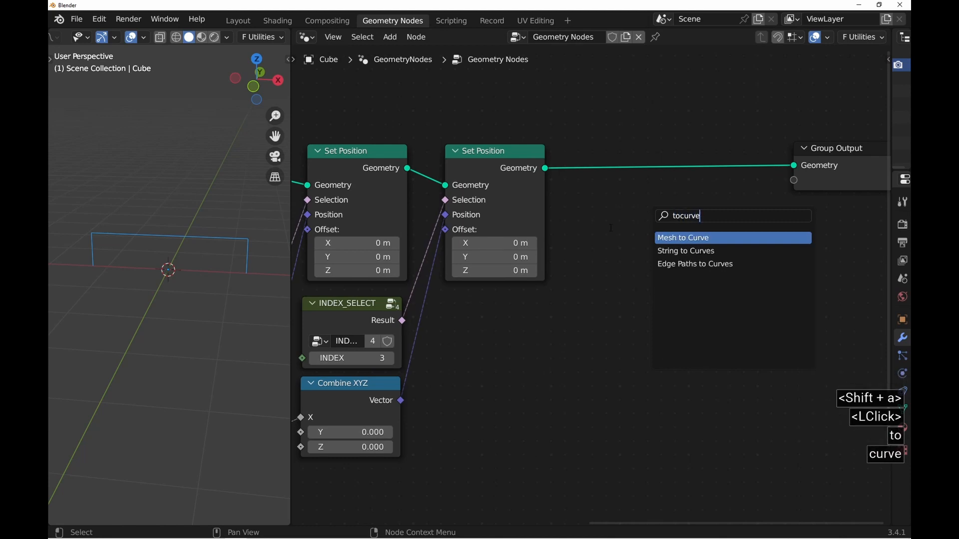
key("Return")
left_click(558, 174)
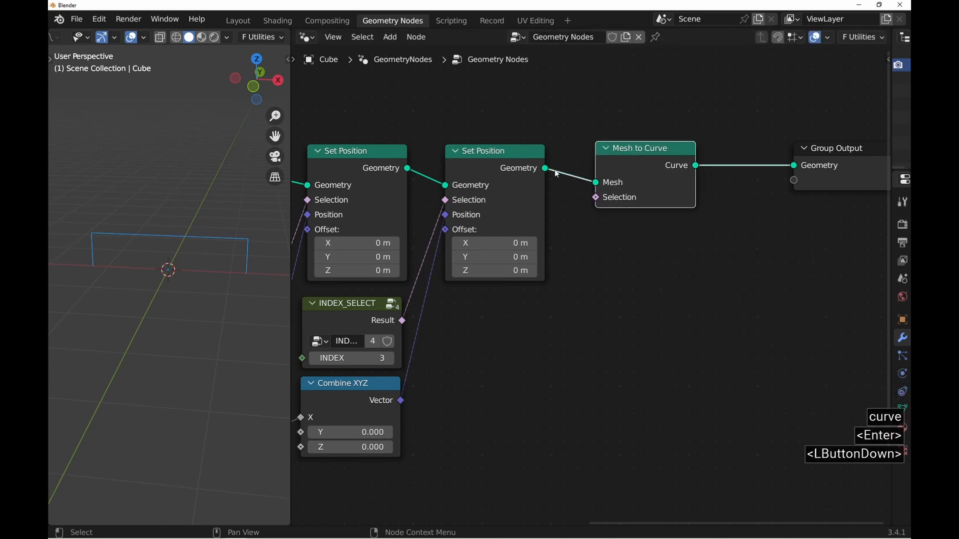
Move Group Output farther right and insert a Fillet Curve node between Mesh to Curve and Group Output.
middle_click_drag(847, 180, 655, 188)
left_click(637, 184)
left_click_drag(638, 184, 814, 185)
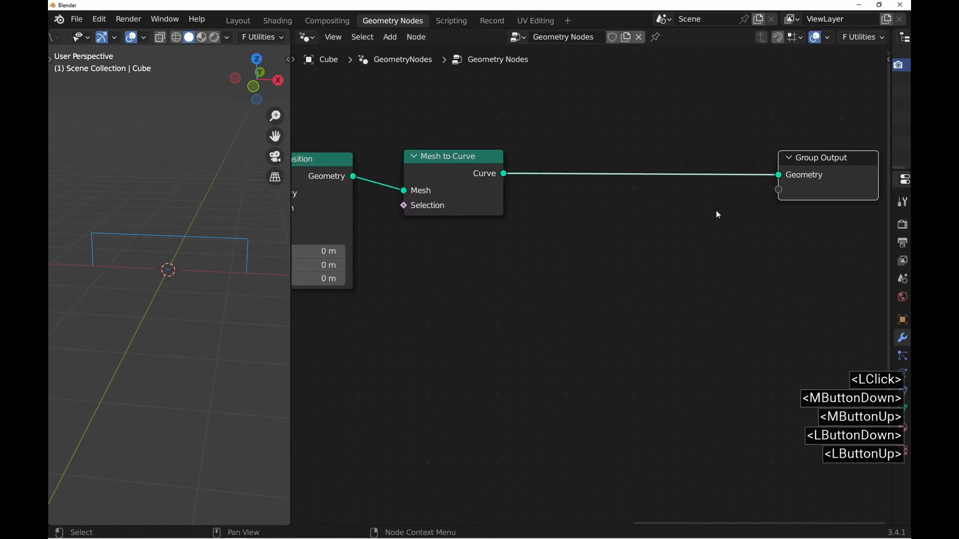
key("shift+a")
left_click(622, 214)
type("fille")
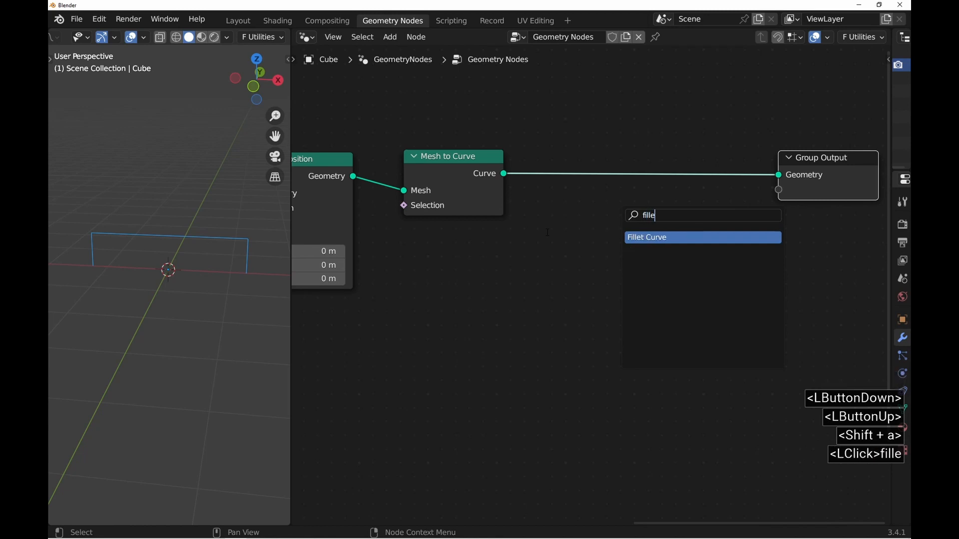
key("Return")
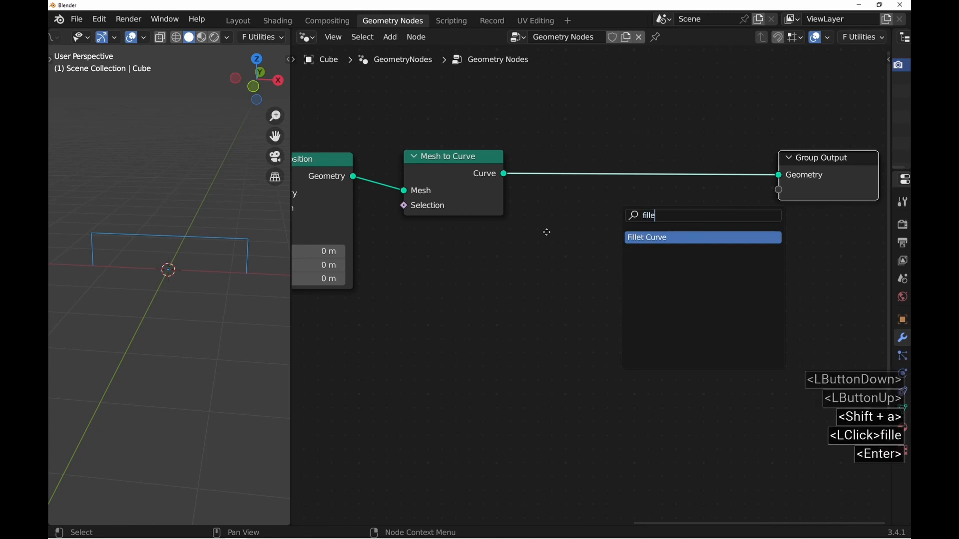
left_click(483, 181)
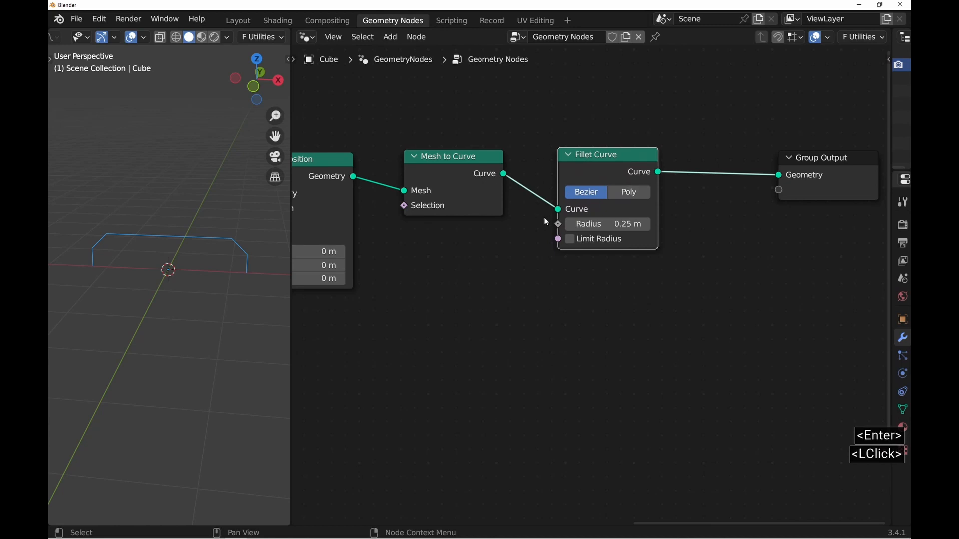
Switch the Fillet Curve node to Poly mode with a count of 6 and a radius of 0.14 m.
left_click(625, 192)
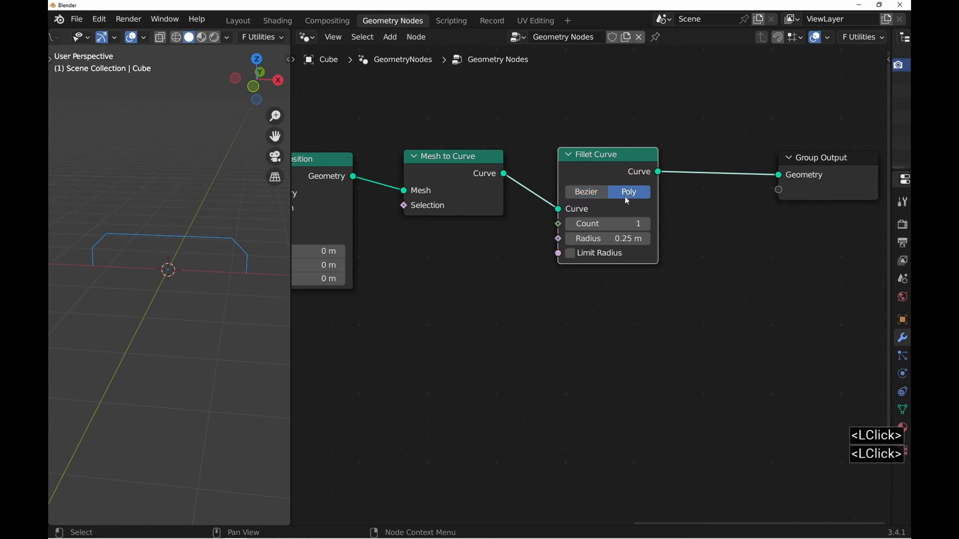
left_click(648, 224)
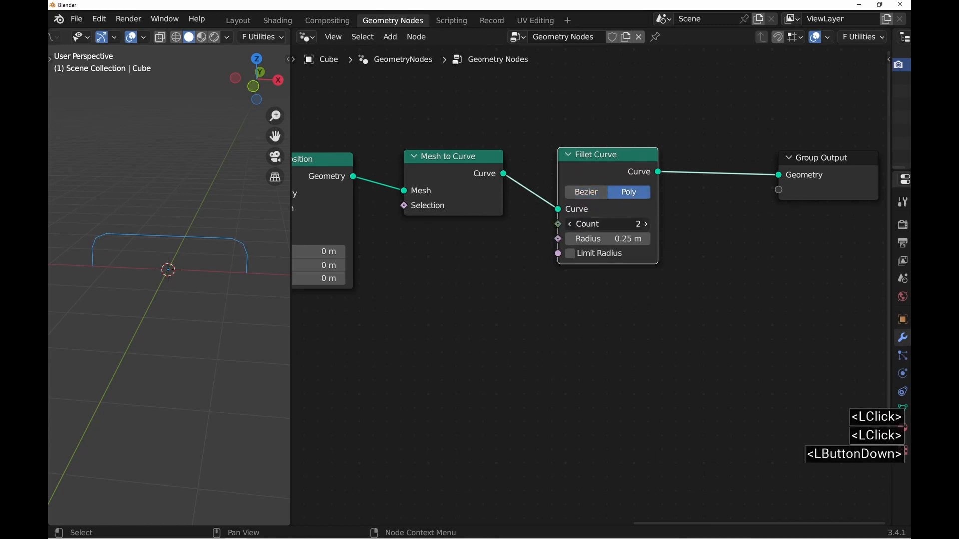
left_click(646, 223)
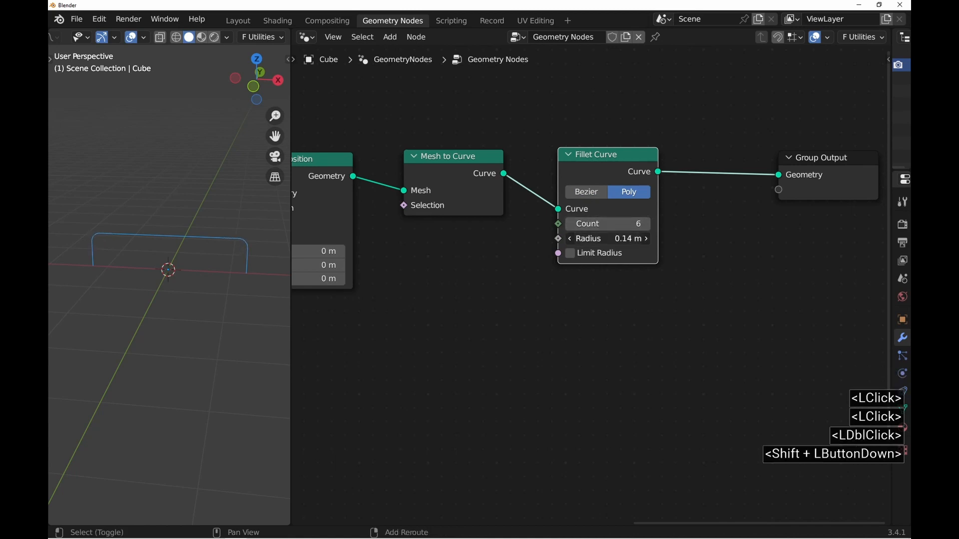
Duplicate Group Input beneath Mesh to Curve and use the copy to expose the Fillet Curve's Radius and Count as group inputs.
scroll(621, 216, "down", 4)
middle_click_drag(470, 265, 724, 229)
scroll(724, 230, "down", 5)
left_click(368, 309)
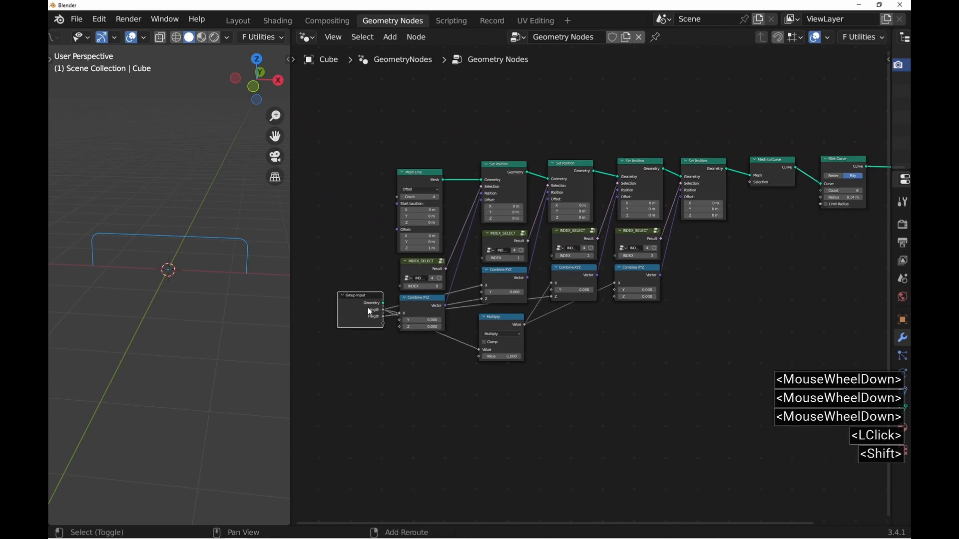
key("shift+d")
left_click(783, 219)
middle_click_drag(783, 219, 560, 262)
middle_click_drag(591, 234, 589, 89, "ctrl")
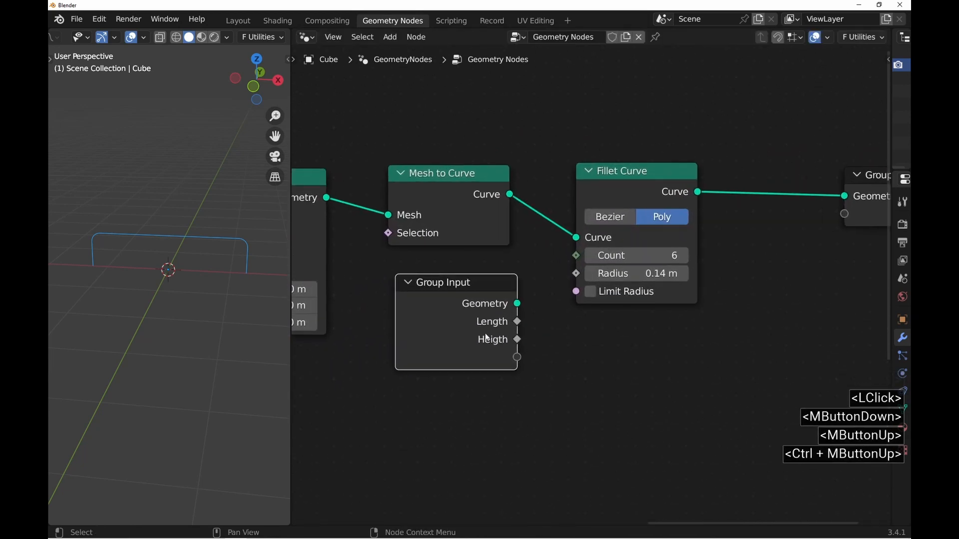
left_click_drag(486, 335, 577, 272)
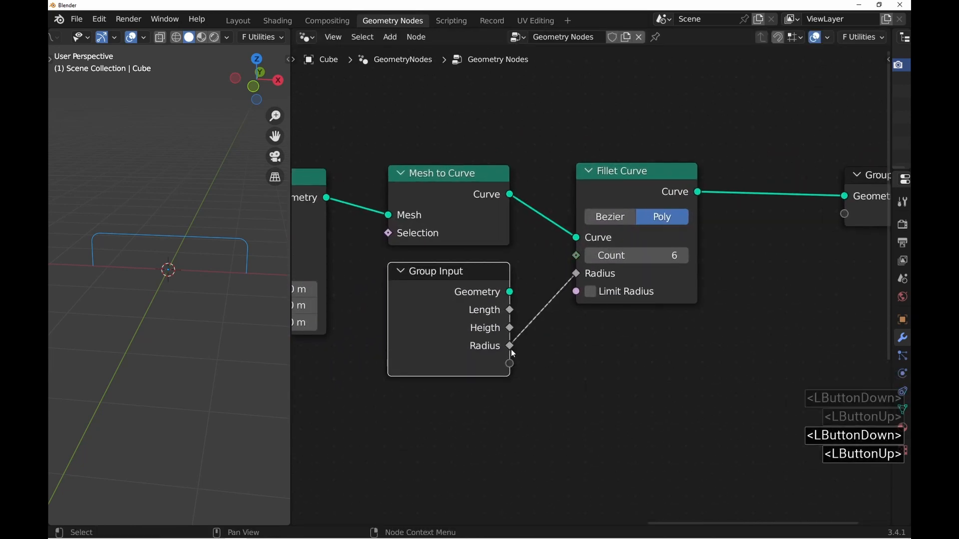
left_click_drag(510, 364, 576, 255)
Rename the Radius group input as "Bevel radius" and the Count group input as "Bevel resolution".
key("n")
double_click(787, 116)
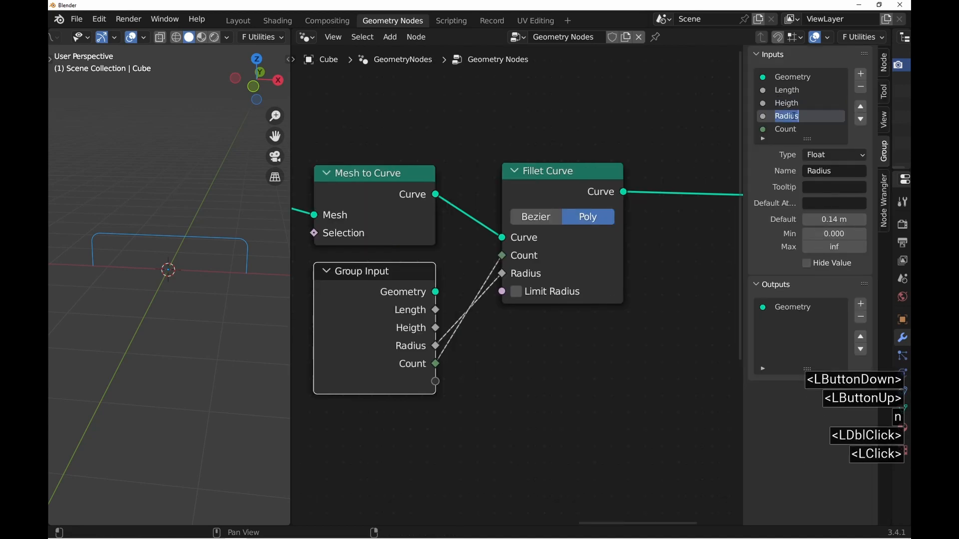
key("Home")
type("Bevel")
key("Delete")
type("r")
key("Return")
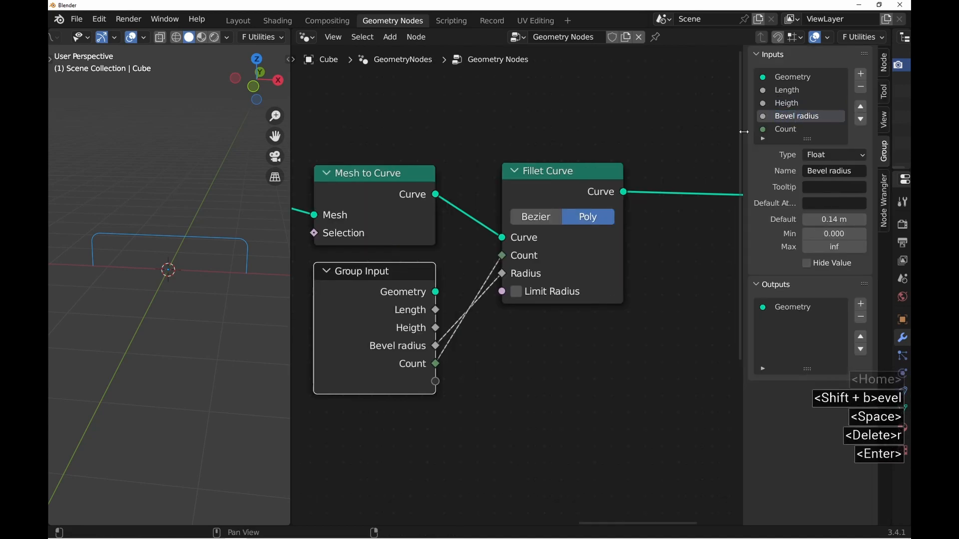
double_click(776, 129)
type("Bevel resolut")
type("ion")
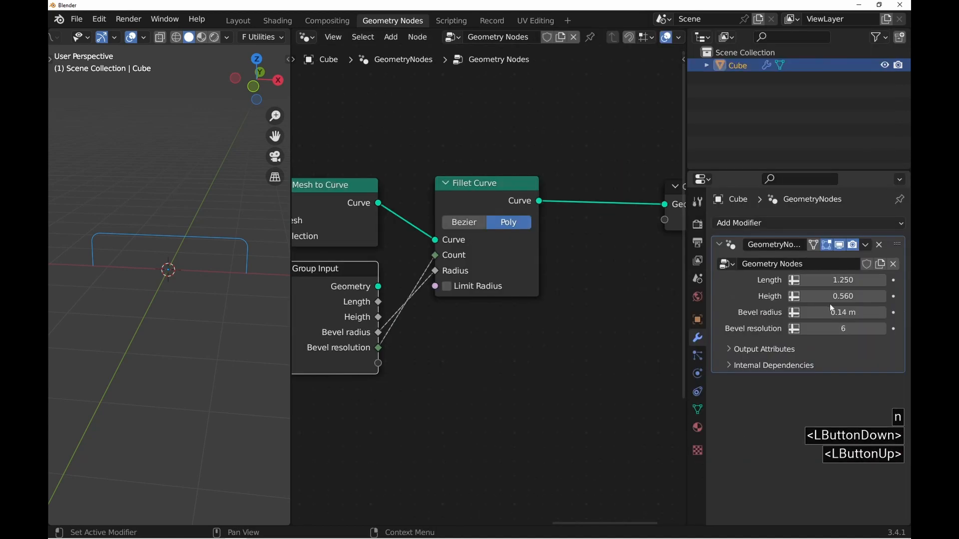
Set the modifier's Bevel radius to 0.185 m, keeping the Bevel resolution at 6.
left_click_drag(866, 312, 869, 312, "shift")
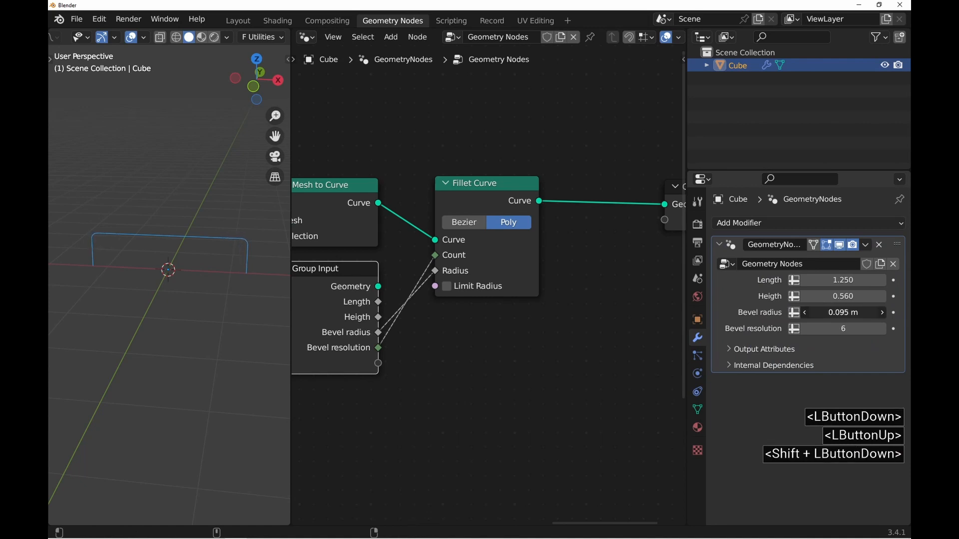
left_click_drag(838, 328, 830, 329)
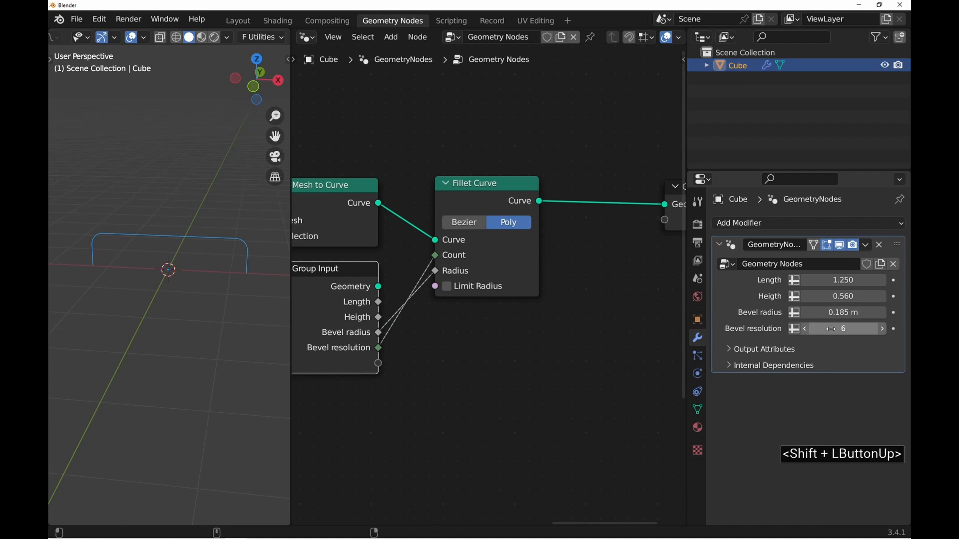
Move Group Output farther right and insert a Curve to Mesh node between Fillet Curve and Group Output.
left_click_drag(686, 299, 889, 299)
scroll(700, 188, "up", 4)
left_click_drag(700, 188, 814, 188)
scroll(573, 229, "down", 4)
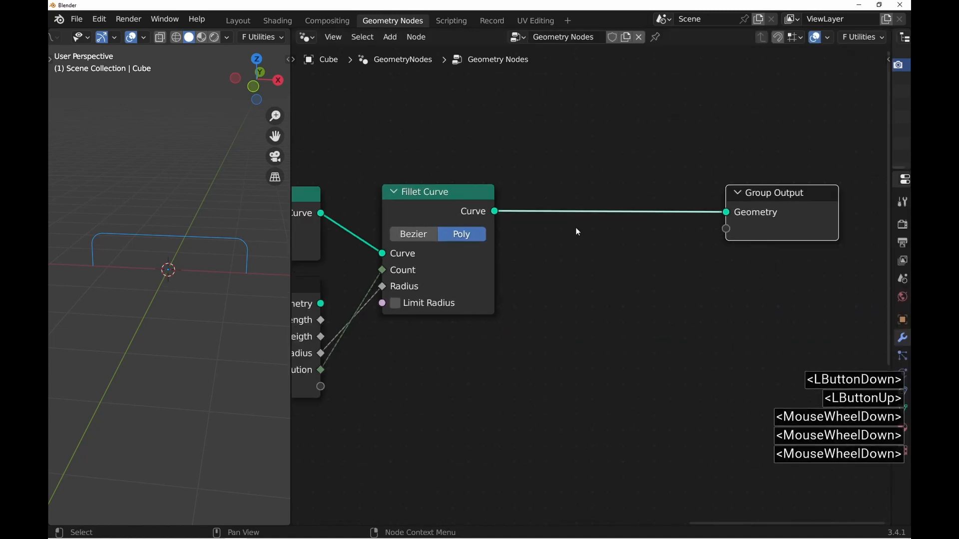
key("shift+a")
left_click(567, 238)
type("tomes")
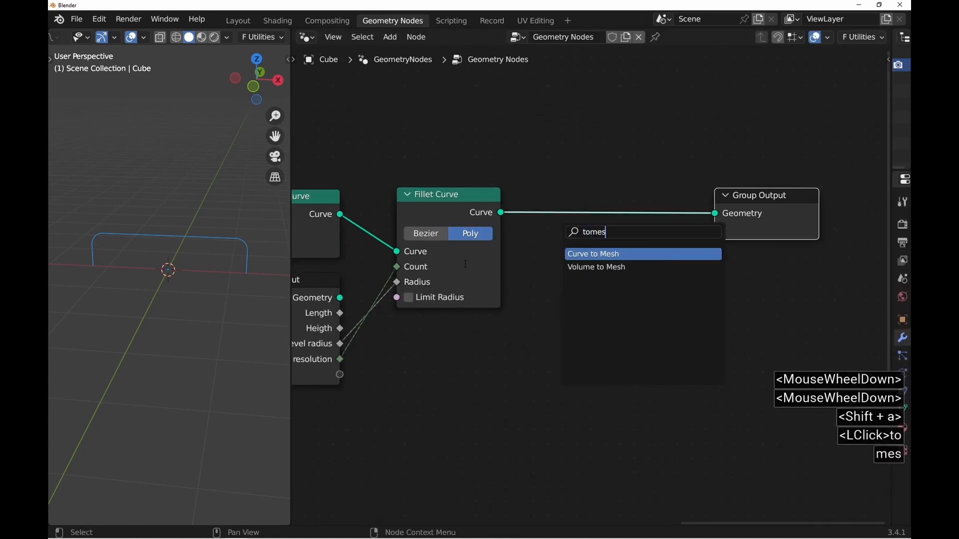
type("h")
key("Return")
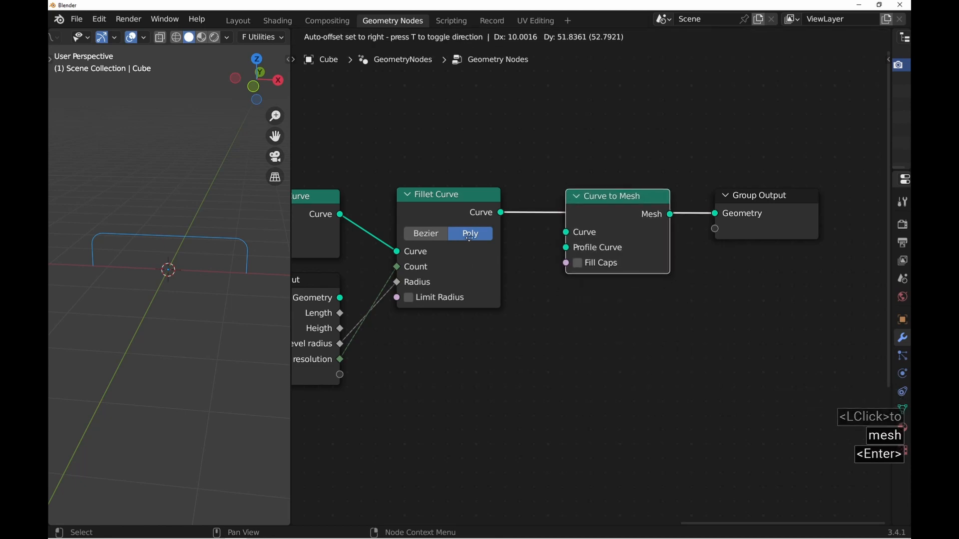
left_click(559, 253)
Add a Curve Circle node feeding Curve to Mesh's Profile Curve and place it beneath Fillet Curve.
left_click_drag(566, 247, 504, 356)
type("circ")
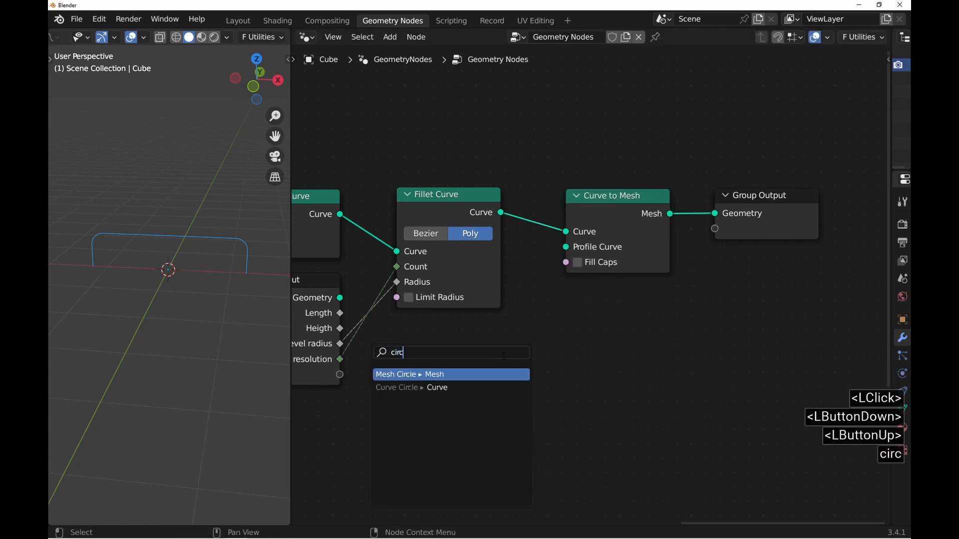
key("Down")
key("Return")
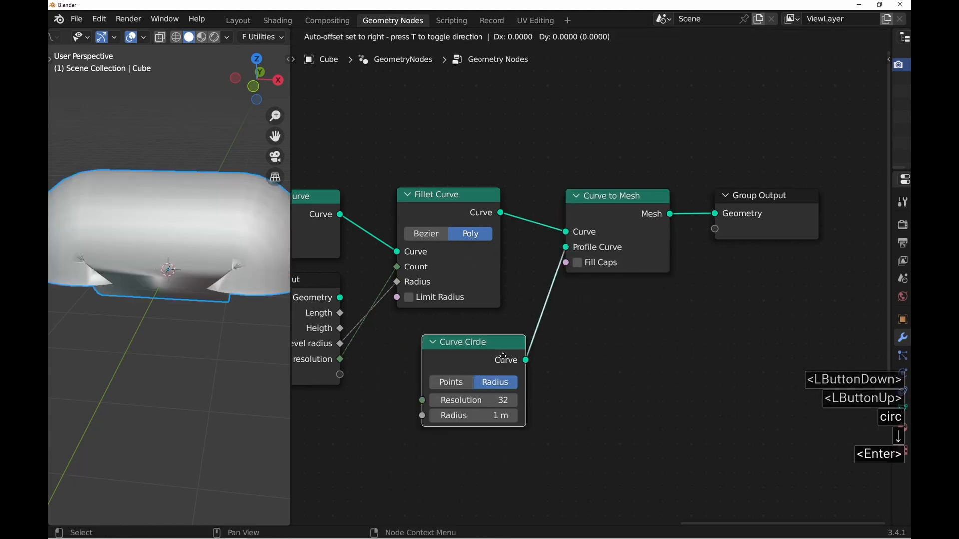
left_click(470, 380)
Set the Curve Circle's radius to 0.1 m.
middle_click_drag(470, 380, 574, 326)
scroll(573, 326, "up", 4)
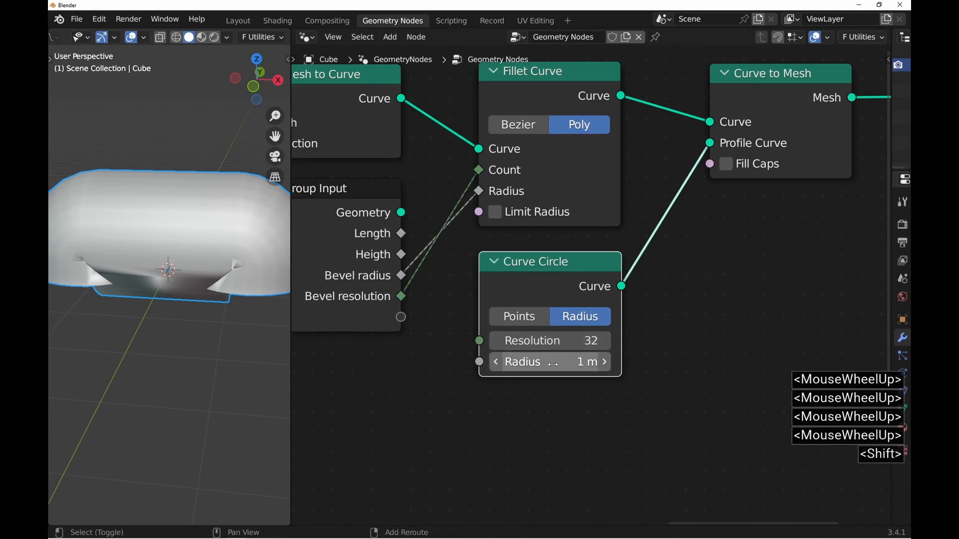
left_click_drag(555, 352, 524, 362, "shift")
left_click(523, 361)
type(".1")
key("Return")
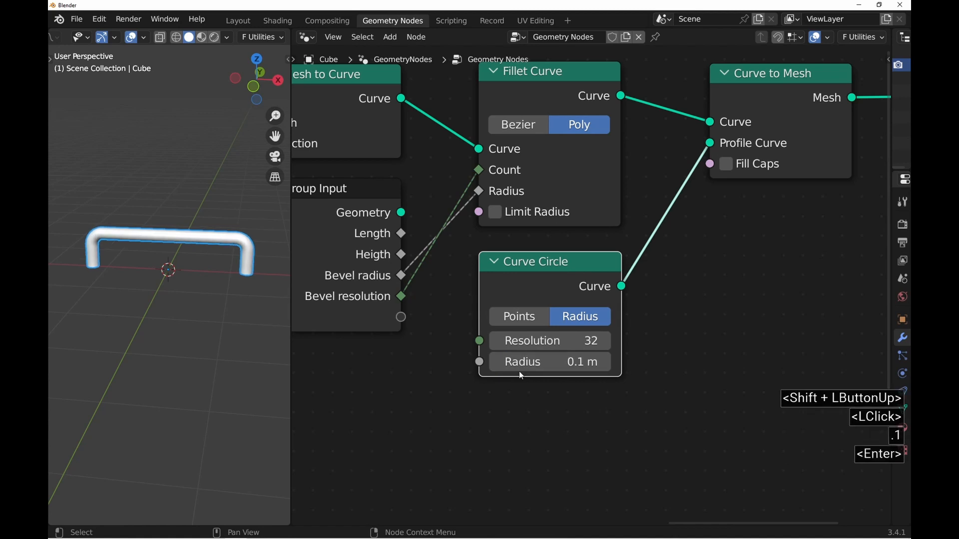
Expose the Curve Circle's Radius as a group input and name it "Handle radius".
middle_click_drag(248, 265, 224, 272)
scroll(225, 272, "up", 1)
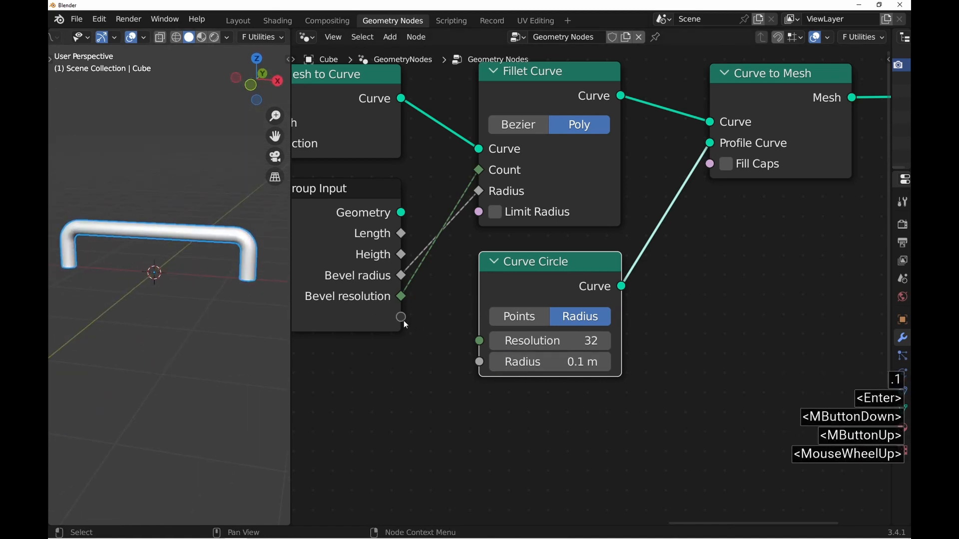
left_click_drag(401, 318, 424, 335)
left_click_drag(478, 363, 479, 362)
middle_click_drag(566, 286, 557, 287)
key("n")
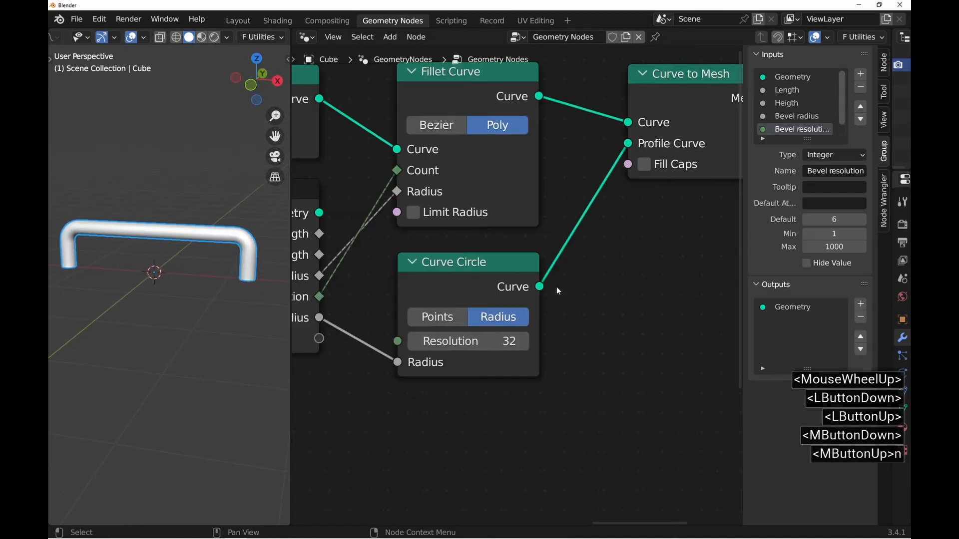
scroll(794, 132, "down", 5)
double_click(793, 129)
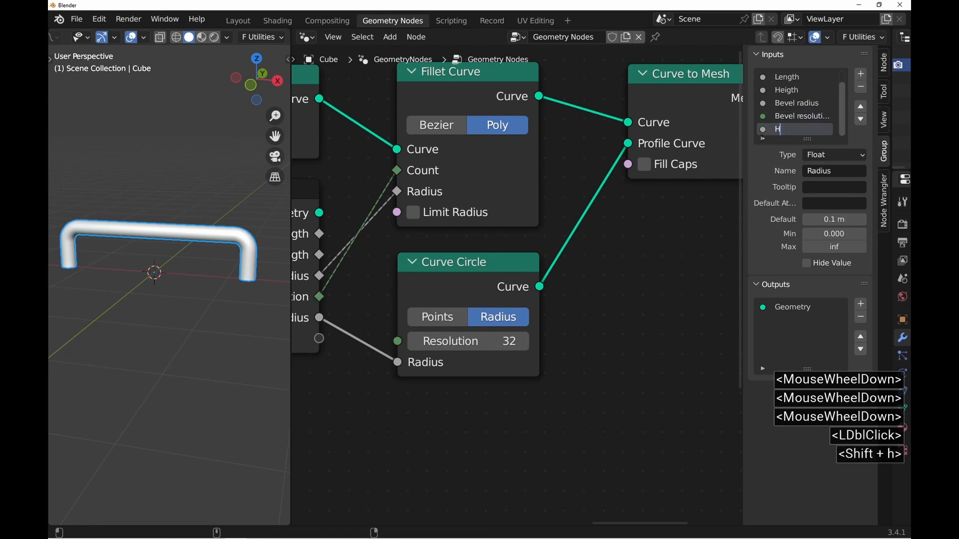
type("Handle radius")
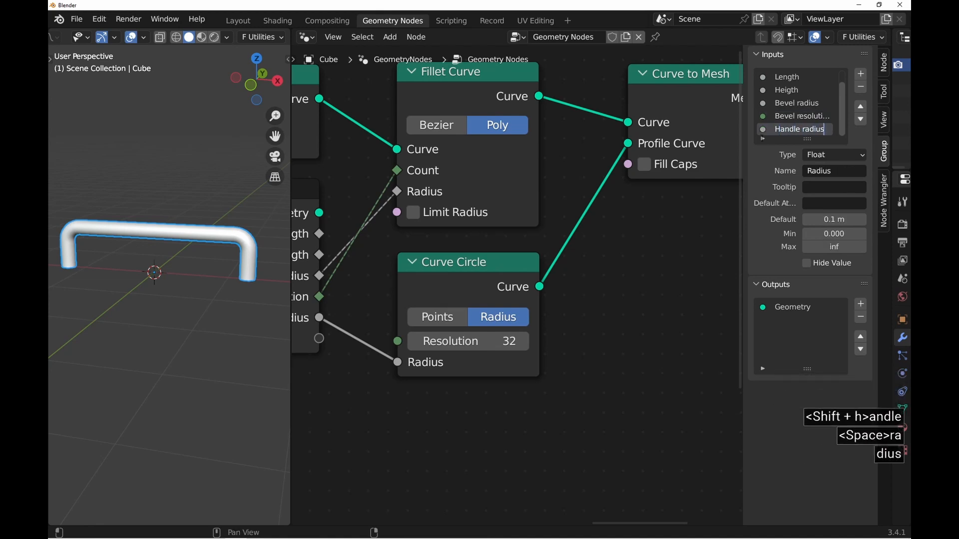
left_click(501, 241, "shift")
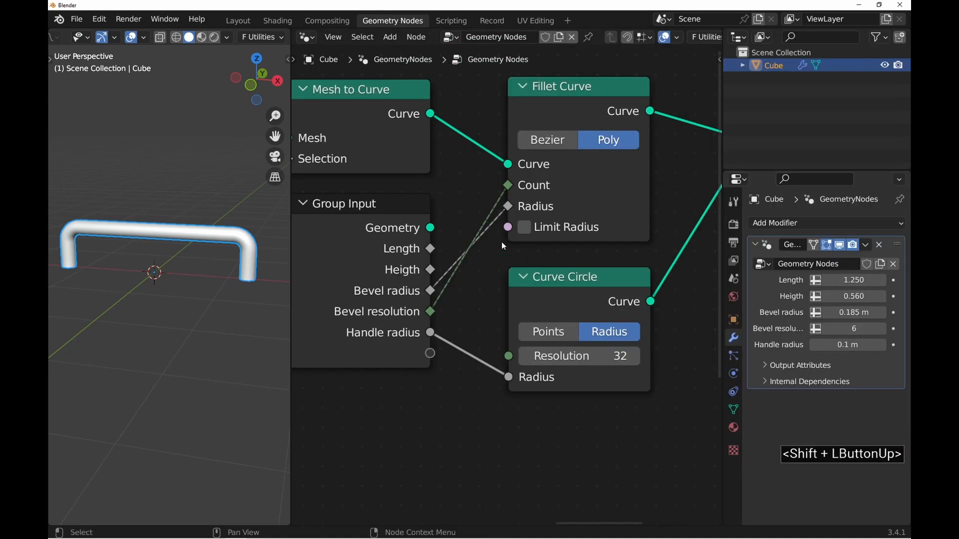
Move the Group Output node farther right to leave space after the Curve to Mesh node.
middle_click_drag(502, 241, 329, 307, "ctrl")
middle_click_drag(329, 307, 475, 188)
scroll(474, 189, "up", 4)
scroll(475, 189, "up", 1)
left_click_drag(520, 205, 672, 207)
middle_click_drag(408, 315, 433, 277)
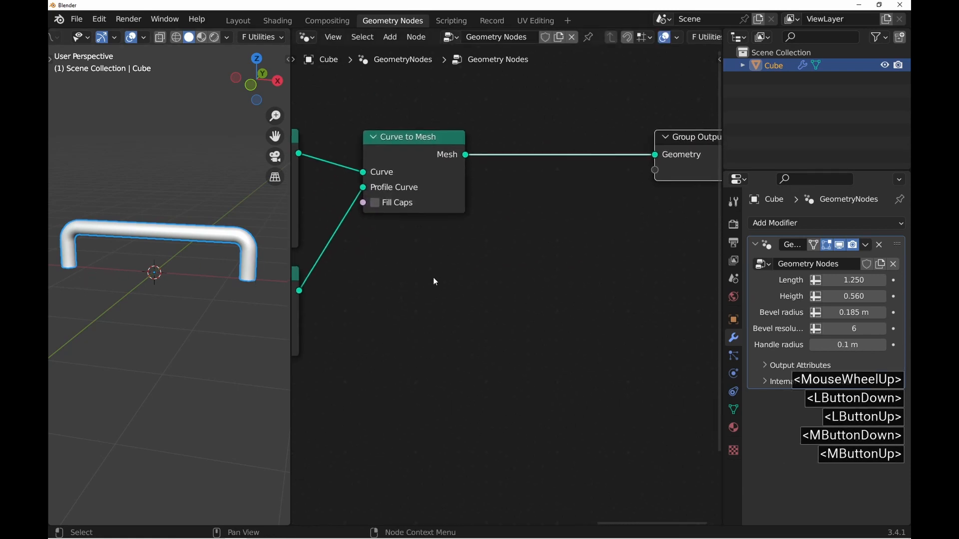
Add a Cylinder mesh node and place it beneath the Curve to Mesh node.
key("shift+a")
left_click(427, 234)
type("cyli")
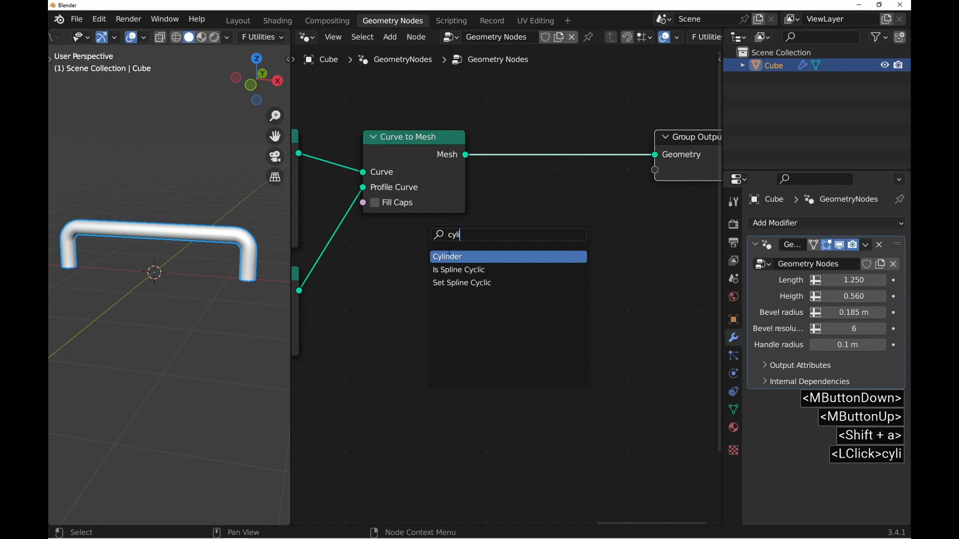
left_click(450, 256)
left_click(396, 282)
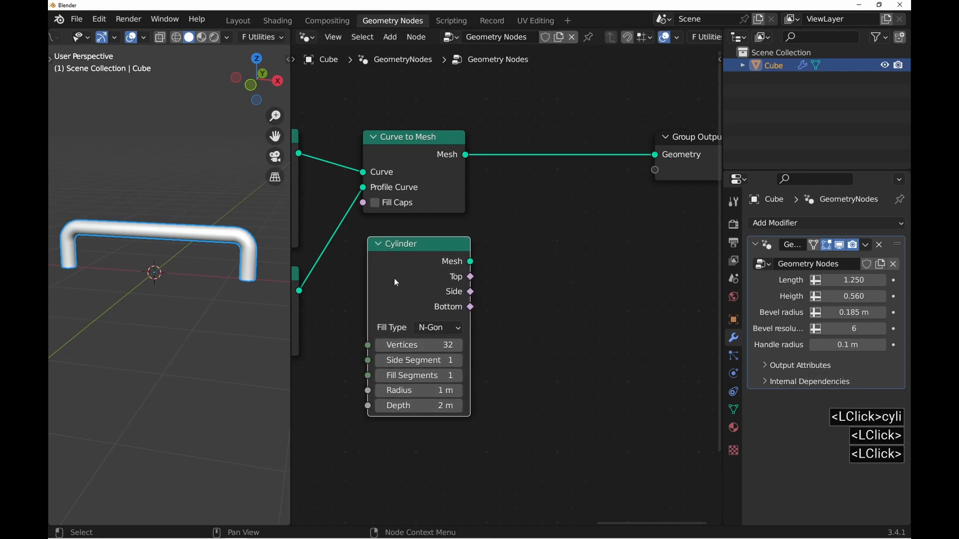
Insert a Join Geometry node between Curve to Mesh and Group Output, and connect the Cylinder's Mesh output to it.
middle_click_drag(508, 289, 462, 309)
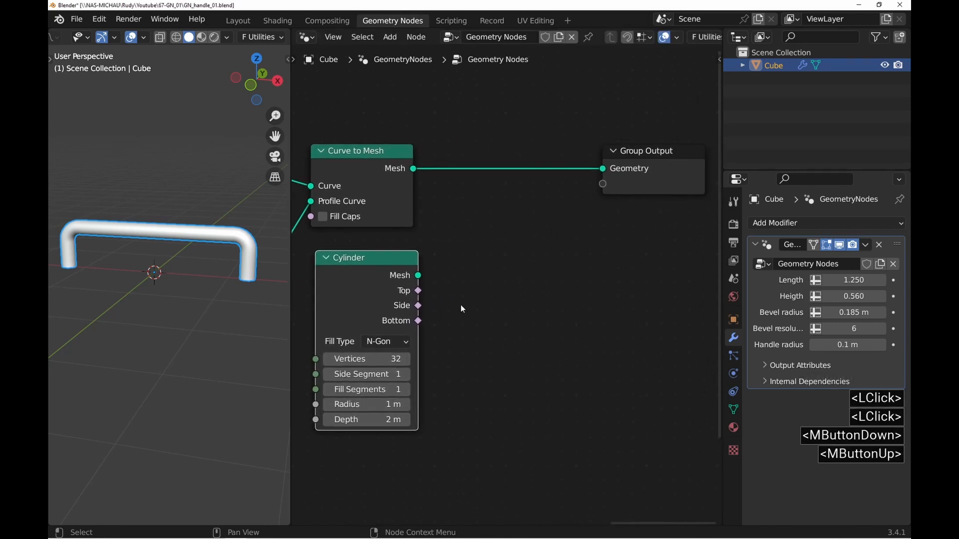
key("shift+a")
left_click(454, 232)
type("j")
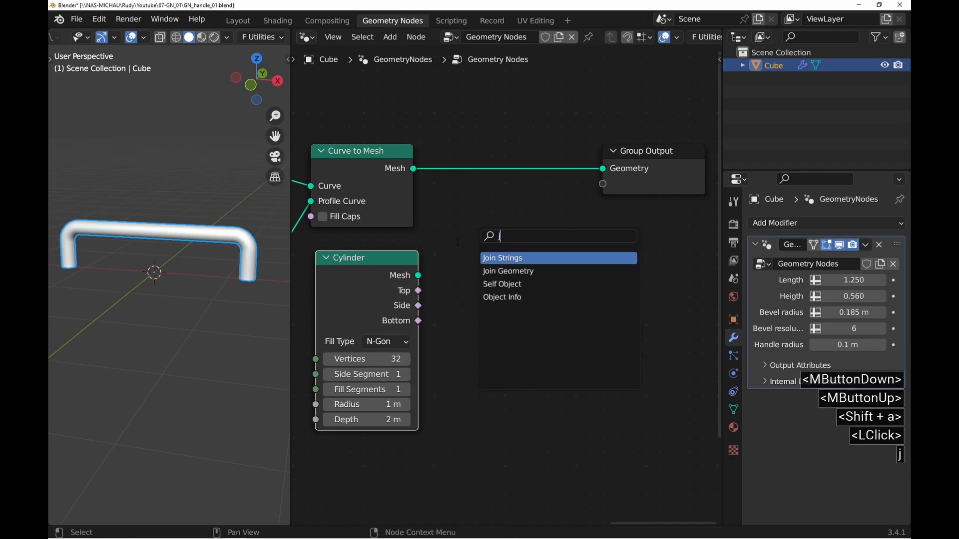
type("oin")
key("Down")
key("Return")
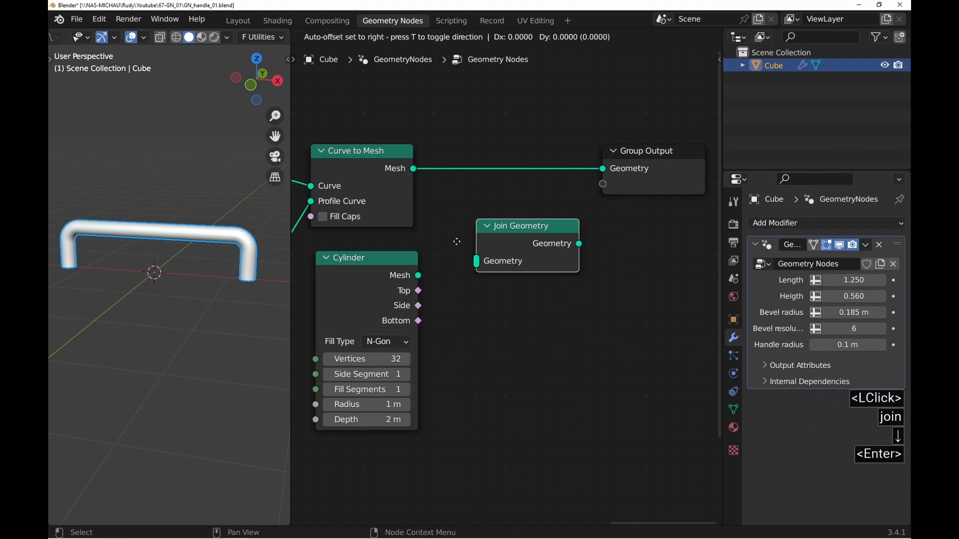
left_click(457, 172)
scroll(420, 274, "up", 1)
left_click_drag(418, 275, 480, 198)
Reduce the Cylinder's depth to about 0.13 m and set its radius to 0.5 m.
mouse_move(183, 281)
middle_mouse_down()
mouse_move(236, 243)
mouse_move(189, 277)
middle_mouse_up()
middle_click_drag(373, 334, 439, 295)
left_click_drag(420, 438, 389, 418, "shift")
left_click(389, 418)
type(".5")
key("Return")
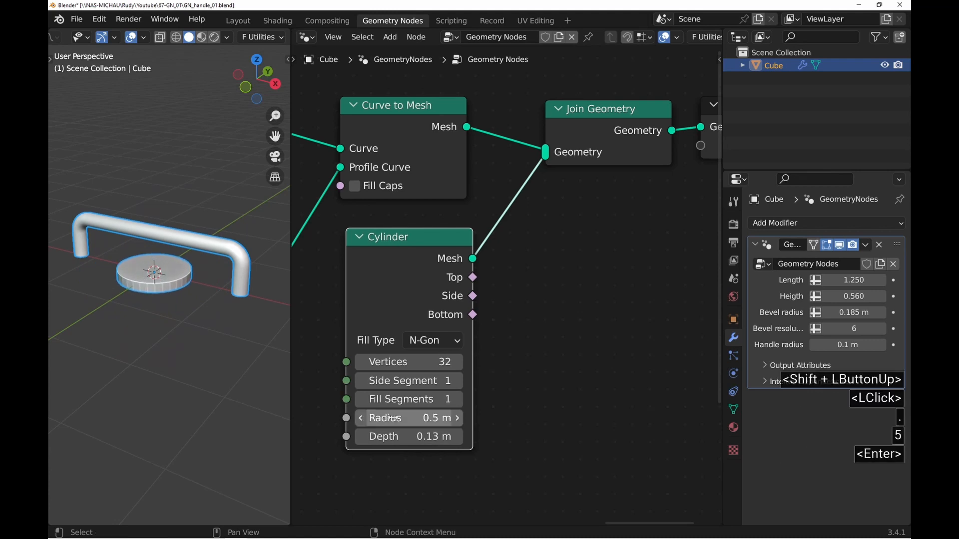
Set the Cylinder's radius to 0.3 m and its depth to 0.1 m.
left_click(392, 418)
type(".3")
key("Return")
left_click(390, 437)
type(".")
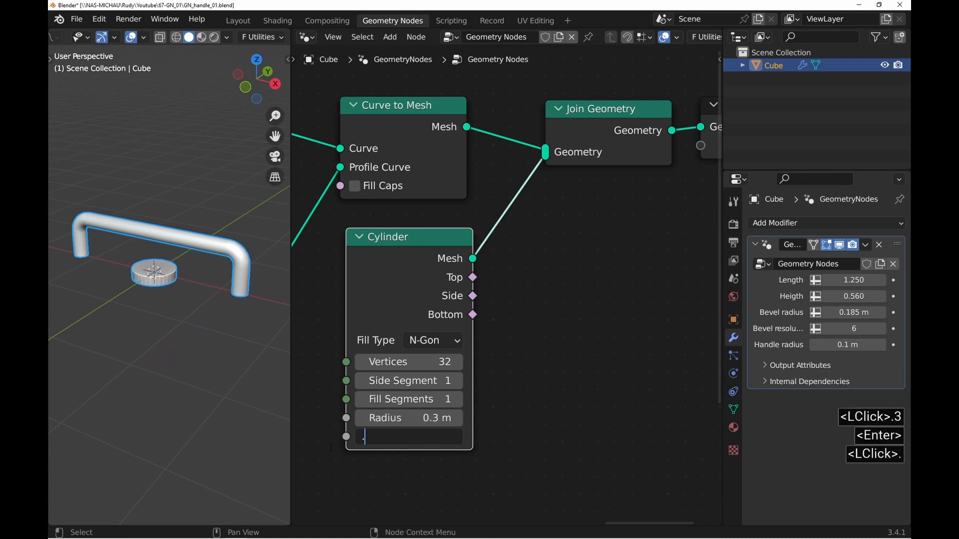
type("1")
key("Return")
middle_click_drag(125, 289, 160, 280)
scroll(160, 280, "down", 1)
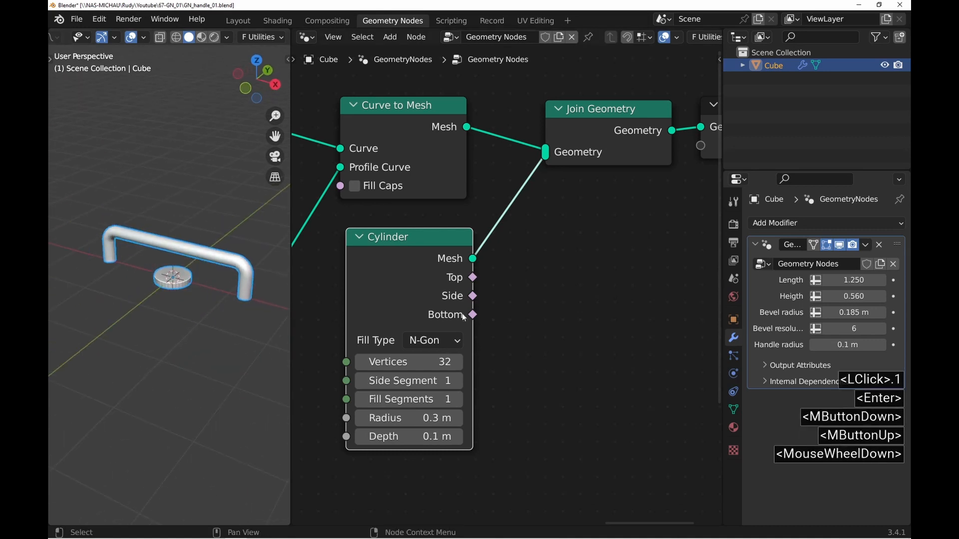
Insert a Transform node on the link between the Cylinder and Join Geometry nodes.
left_click_drag(414, 280, 408, 281)
key("shift+a")
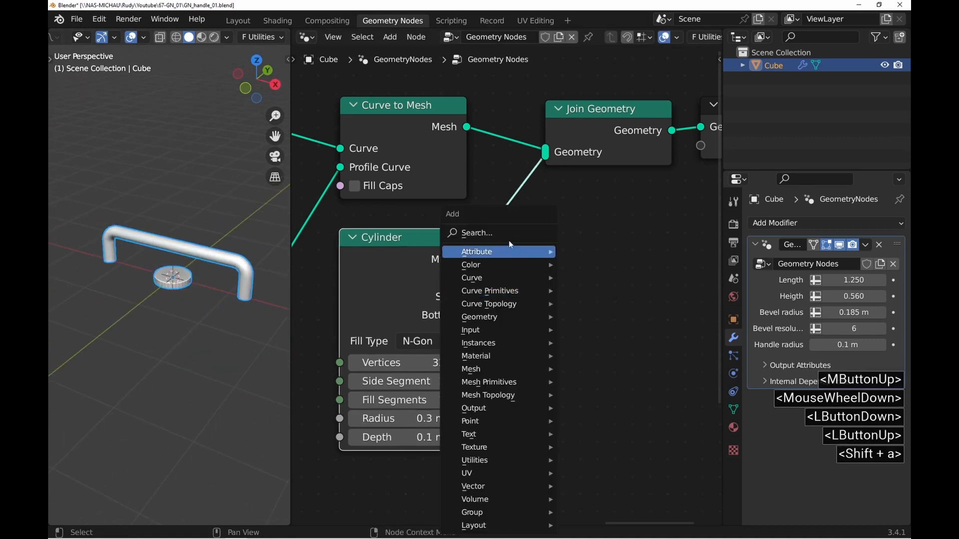
left_click(508, 233)
type("tra")
left_click(554, 259)
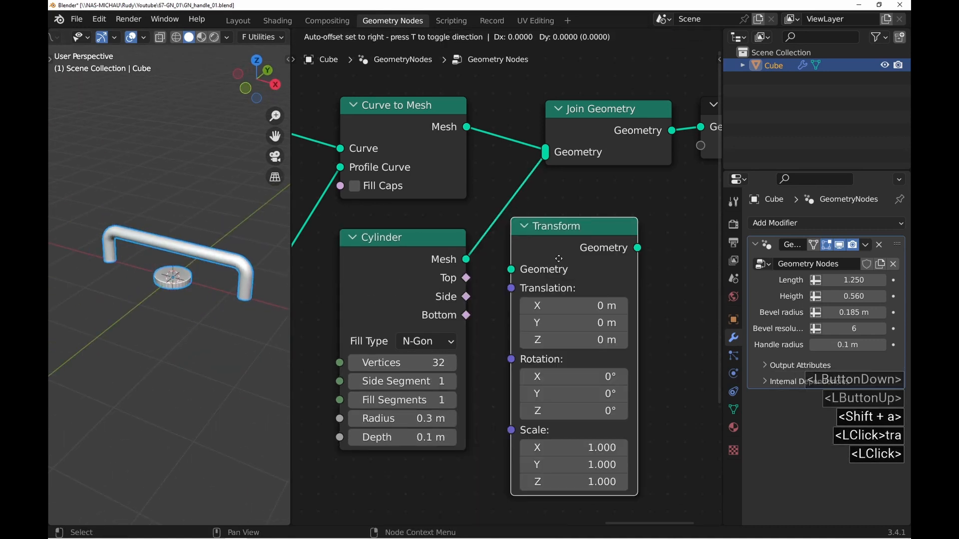
left_click(536, 238)
Set the Transform node's X translation to 1 m.
left_click_drag(541, 241, 564, 289)
left_click(564, 286)
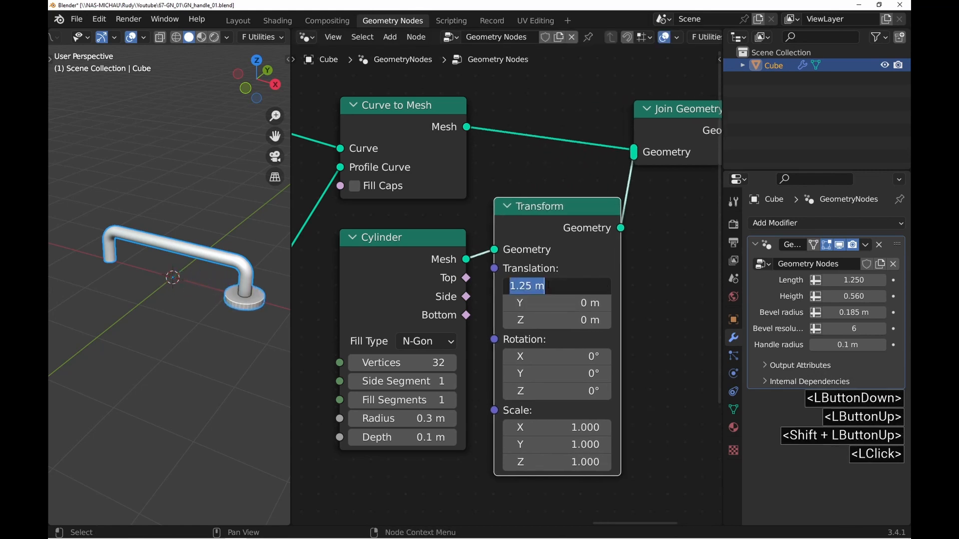
type("1")
key("Return")
Add another Group Input node and place it below and left of the Cylinder node.
middle_click_drag(477, 306, 508, 248)
scroll(508, 248, "up", 2)
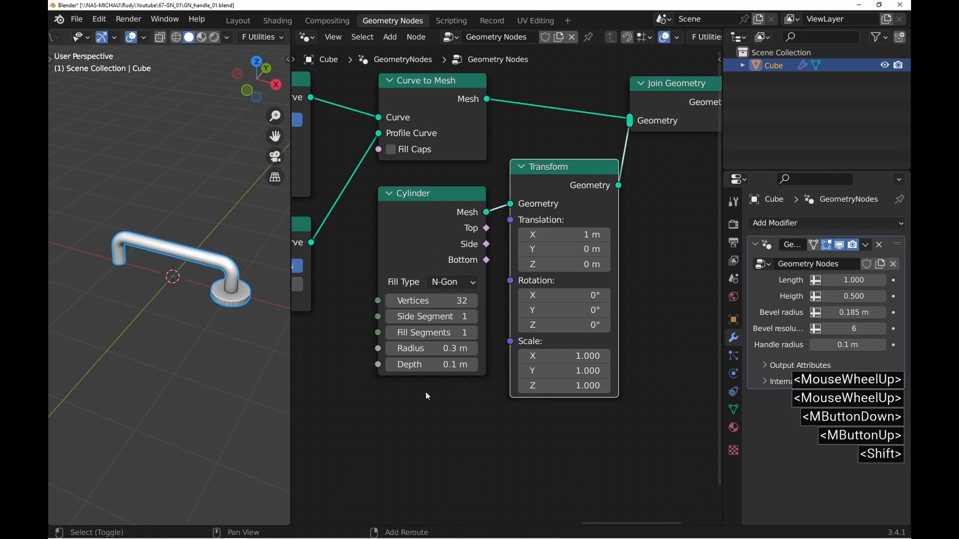
key("shift+a")
left_click(410, 233)
type("grou")
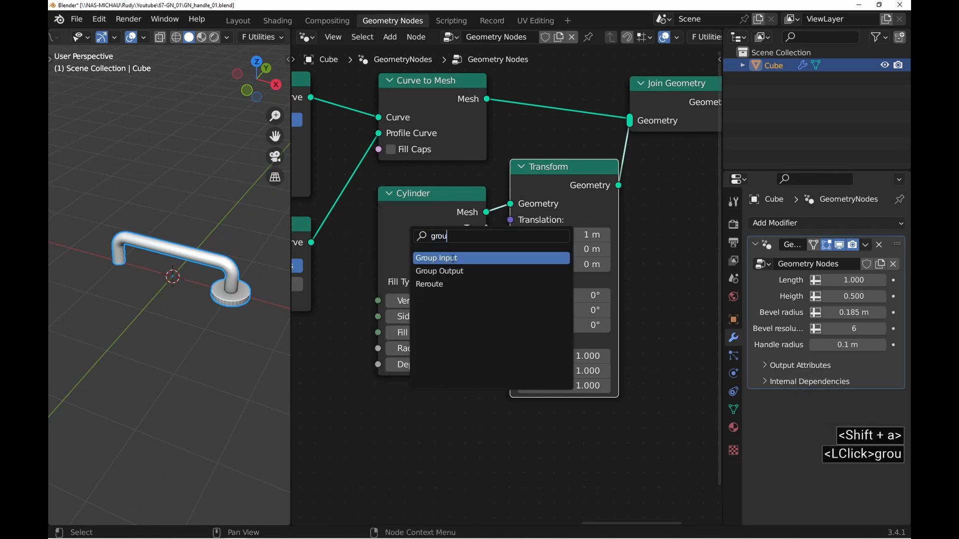
left_click(429, 259)
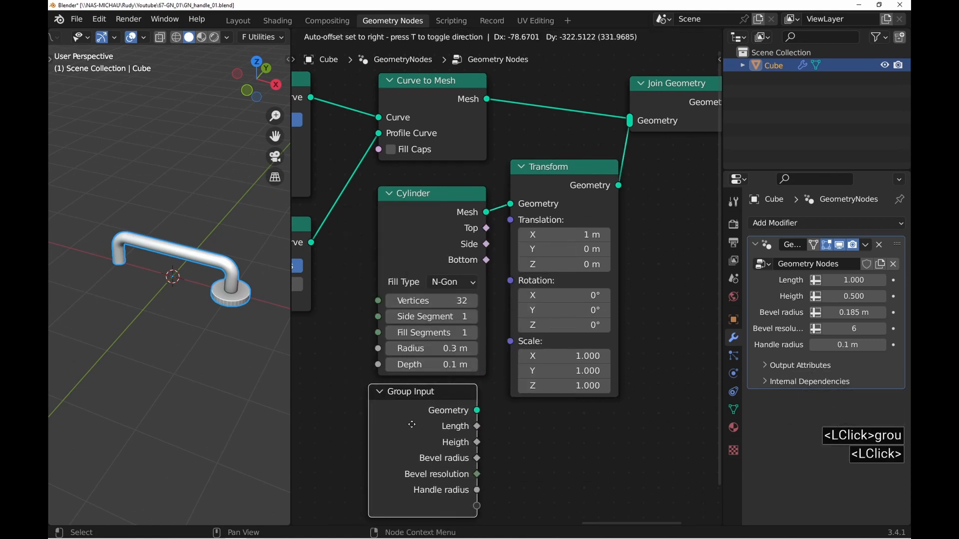
left_click(312, 429)
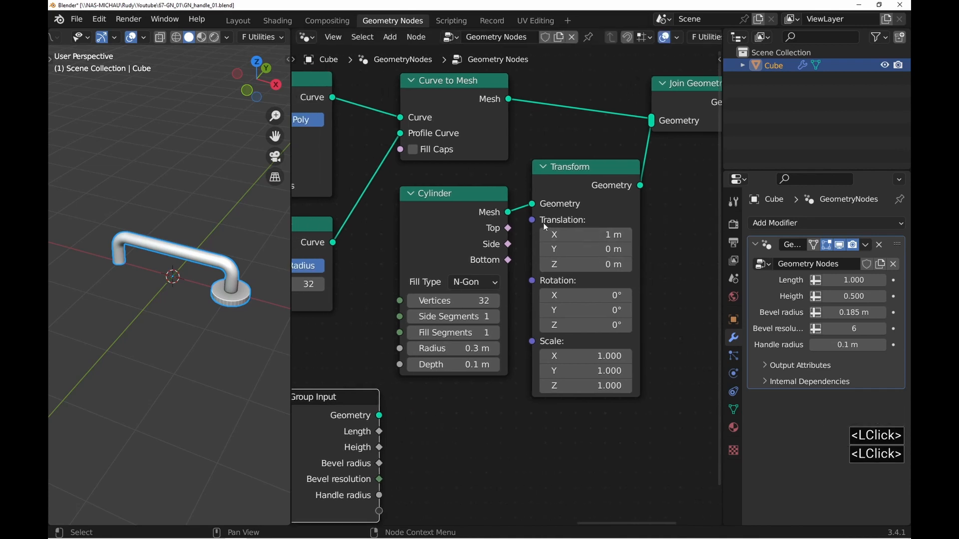
Feed the Transform's Translation from a new Combine XYZ node and connect the group's Length input to its X.
left_click_drag(532, 219, 412, 443)
type("comb")
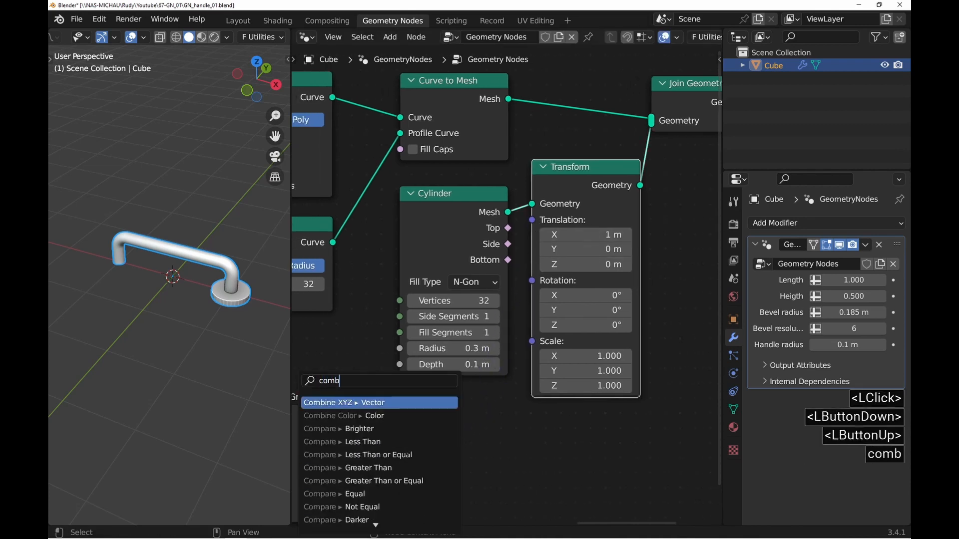
key("Return")
left_click(463, 423)
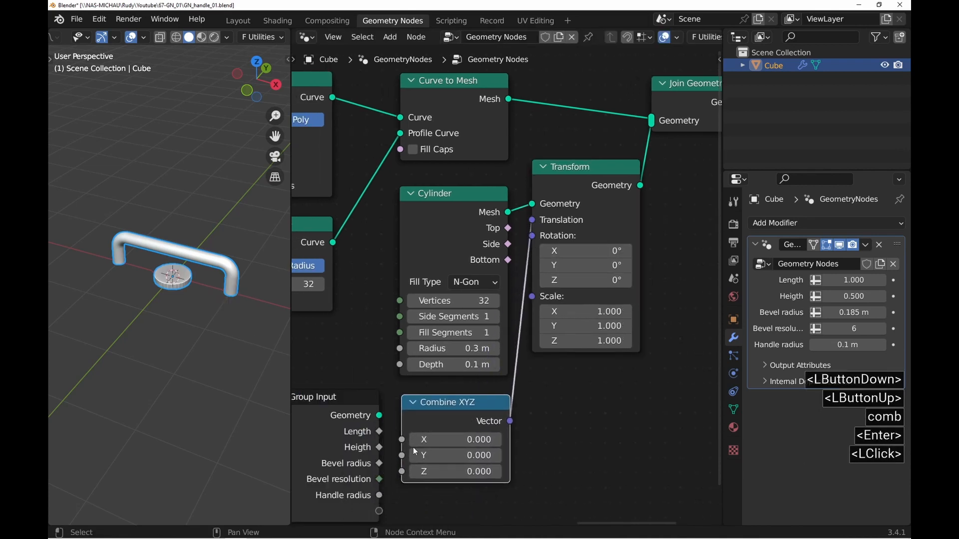
left_click_drag(379, 431, 402, 441)
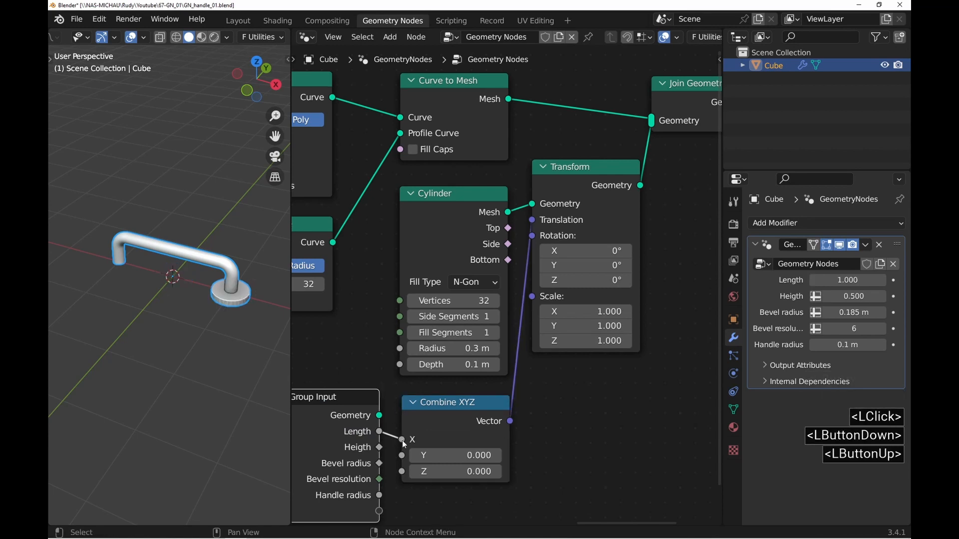
Move the Join Geometry and Group Output nodes farther right to leave space after the Transform node.
middle_click_drag(421, 426, 432, 388)
middle_click_drag(599, 274, 484, 324)
scroll(574, 205, "down", 2)
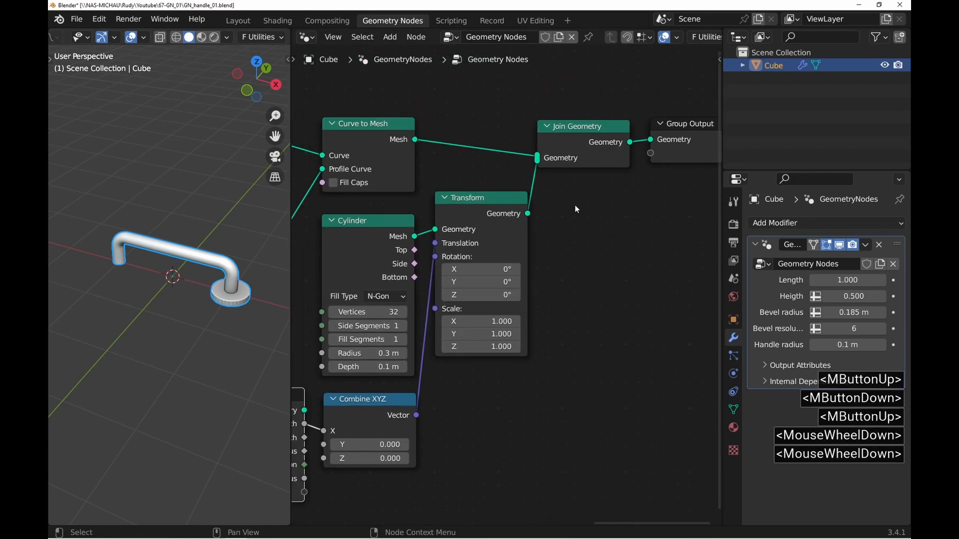
middle_click_drag(547, 99, 524, 110)
left_click(569, 160)
left_click_drag(569, 160, 658, 161)
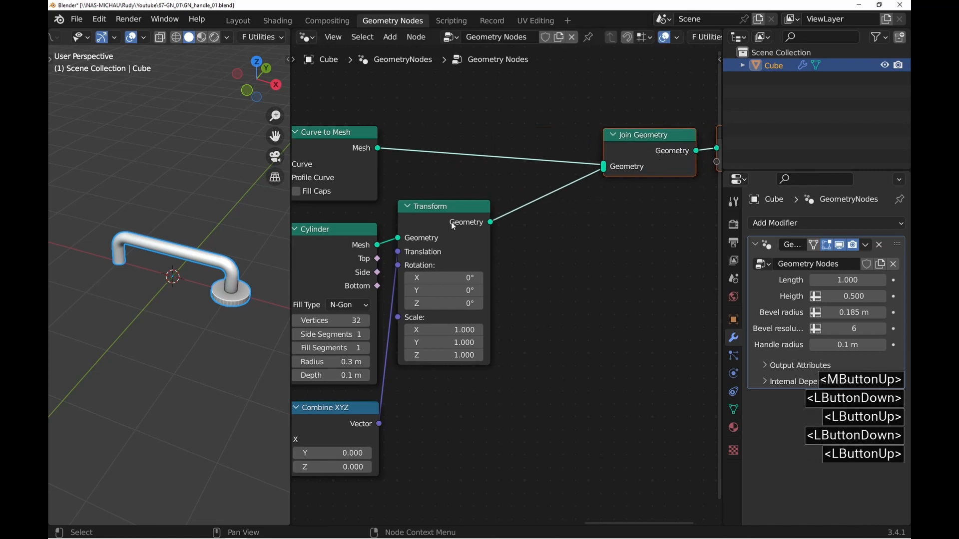
Duplicate the Transform node with its input links kept and place the copy to its right.
left_click(445, 222)
key("ctrl+shift+d")
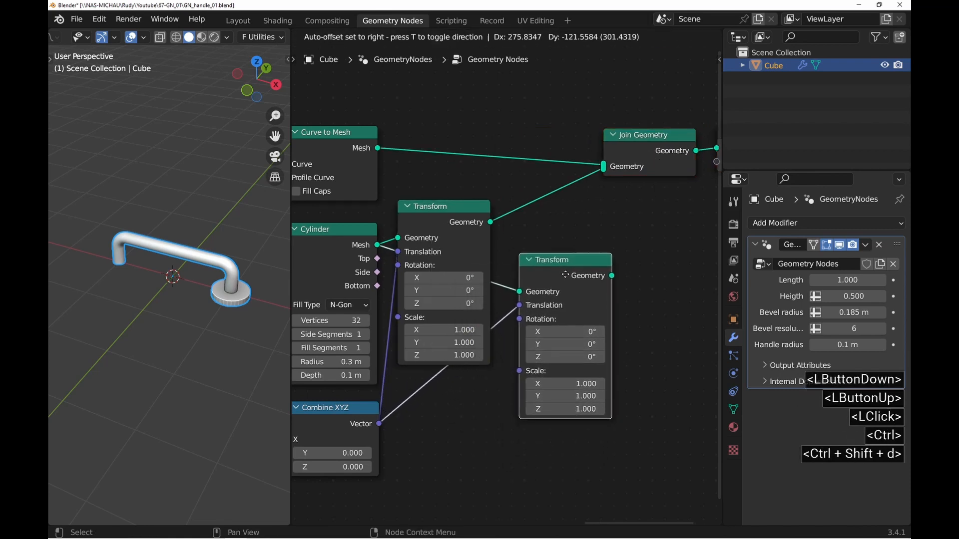
left_click(564, 264)
Insert a Vector Math node between Combine XYZ and the second Transform, set to Multiply by -1 on all three axes.
middle_click_drag(536, 285, 603, 235)
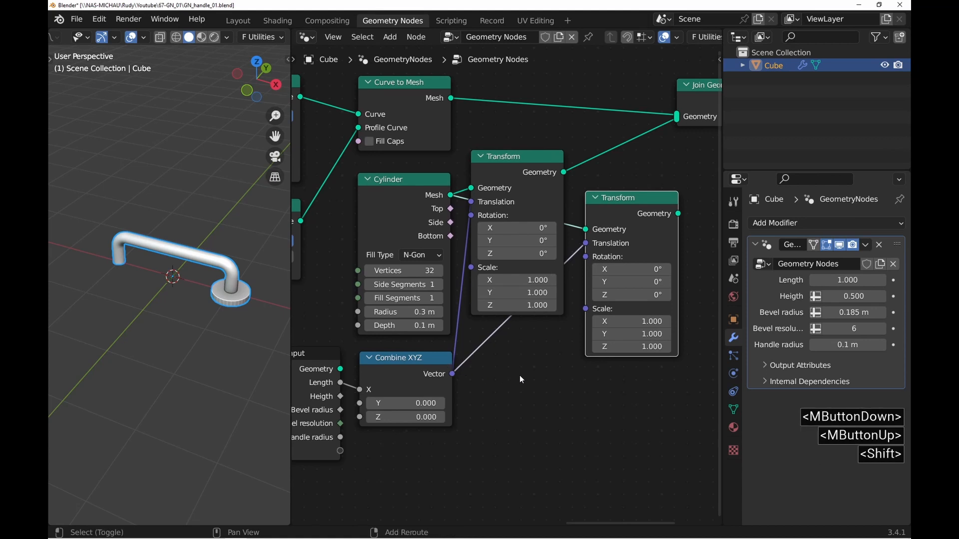
key("shift+a")
left_click(498, 236)
type("vec")
left_click(533, 273)
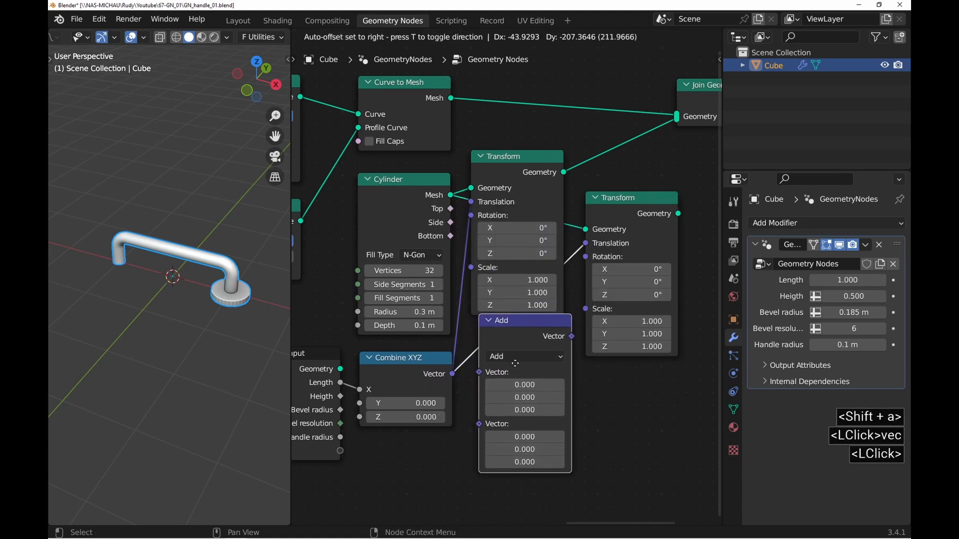
left_click(516, 367)
left_click(540, 361)
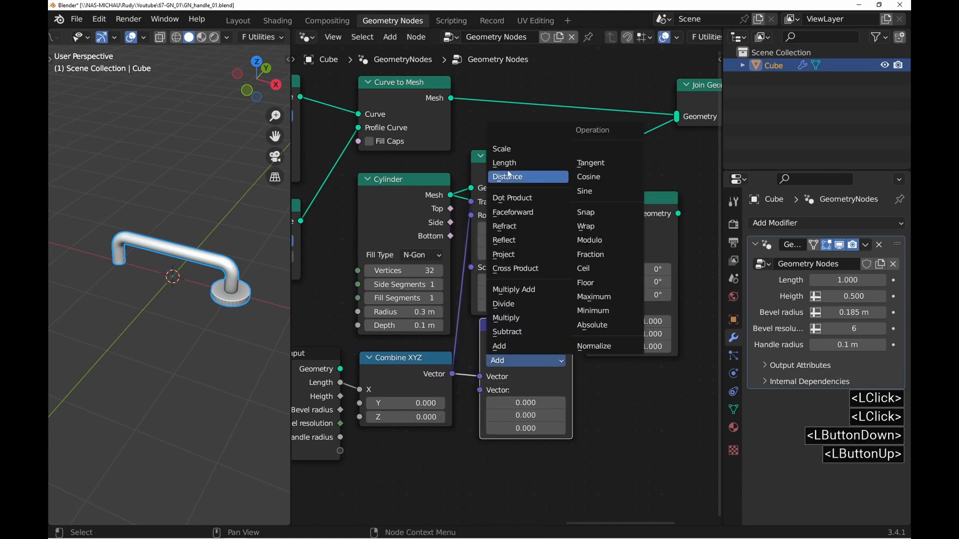
left_click(505, 318)
left_click_drag(497, 402, 496, 428)
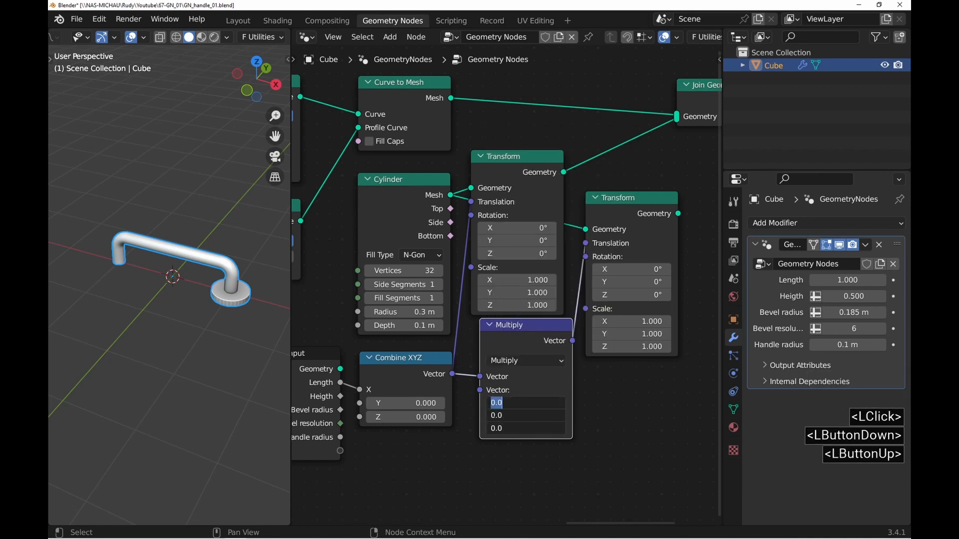
type("-1")
key("Return")
Connect the second Transform's Geometry output to Join Geometry and try out the Length value in the modifier.
middle_click_drag(660, 264, 536, 312)
left_click_drag(554, 262, 561, 239)
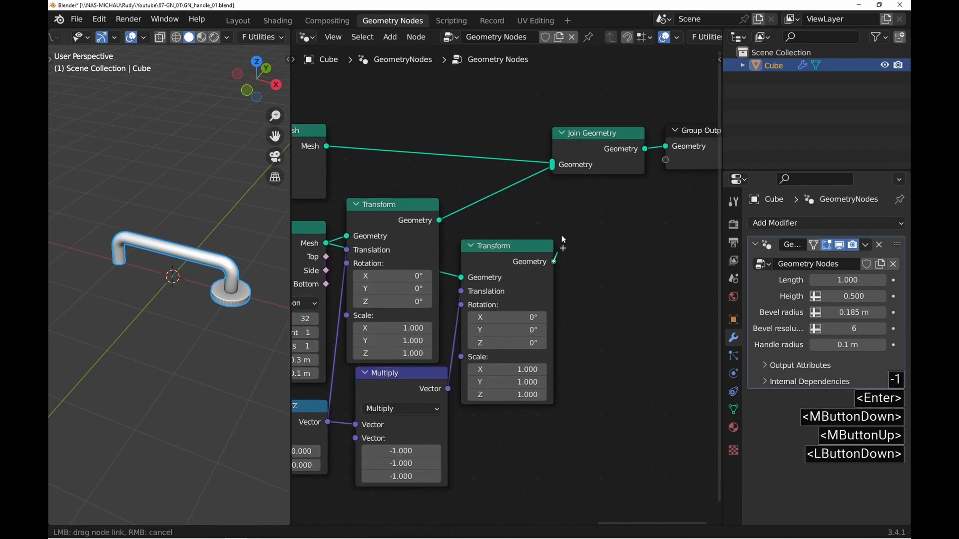
left_click_drag(554, 172, 555, 172)
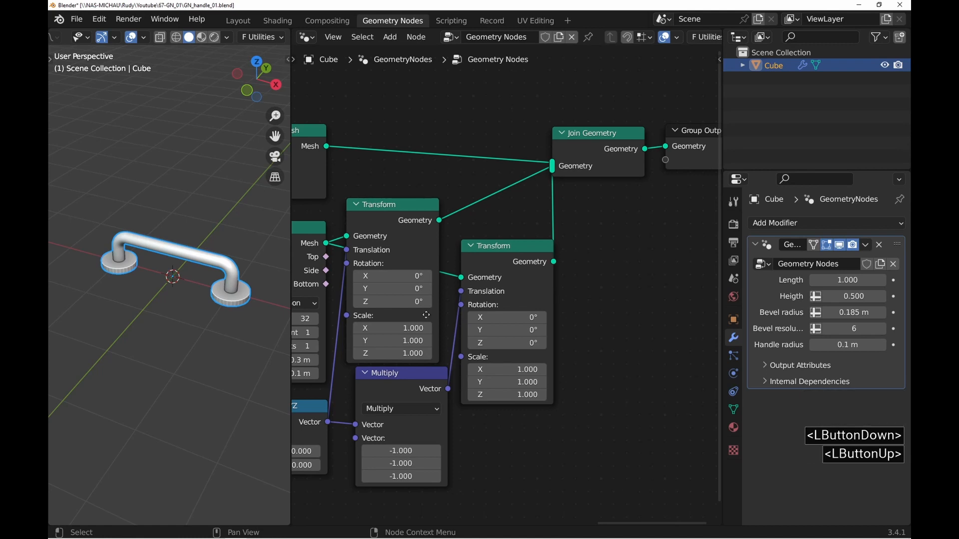
middle_click_drag(526, 267, 612, 262)
mouse_move(849, 280)
left_mouse_down("shift")
mouse_move(879, 280)
mouse_move(849, 281)
left_mouse_up("shift")
Expose the Cylinder's Radius as a group input and name it "Fixation radius".
middle_click_drag(295, 447, 443, 356)
left_click_drag(443, 356, 394, 328)
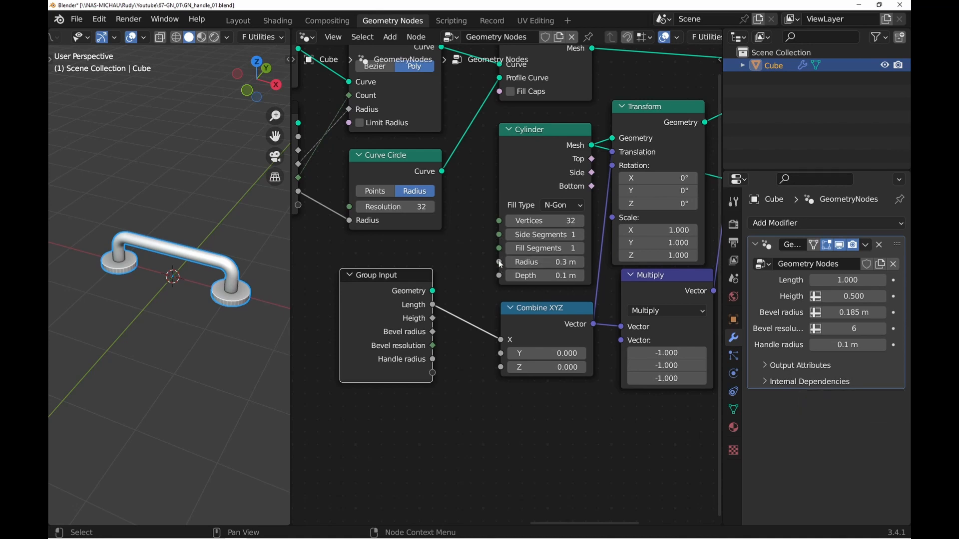
left_click_drag(498, 262, 432, 373)
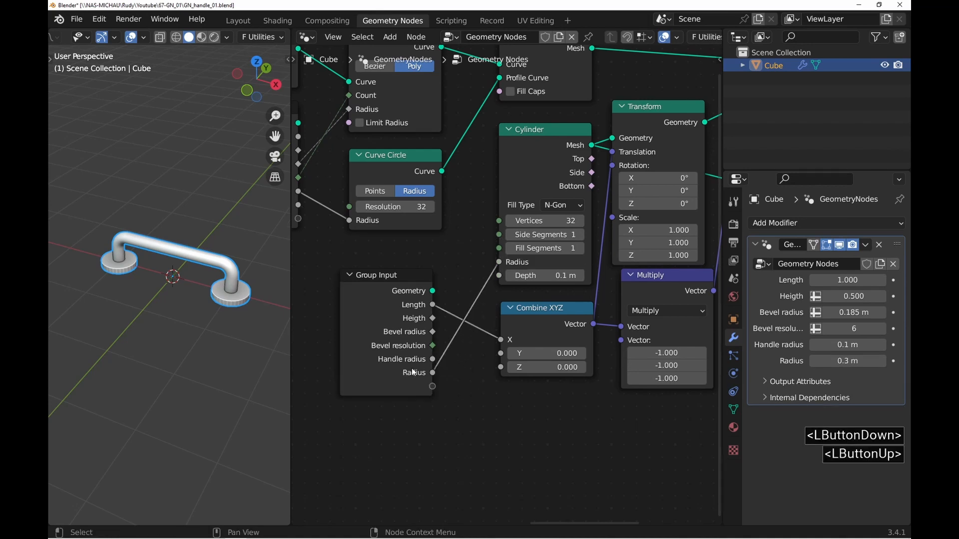
key("n")
scroll(625, 110, "down", 4)
left_click(619, 129)
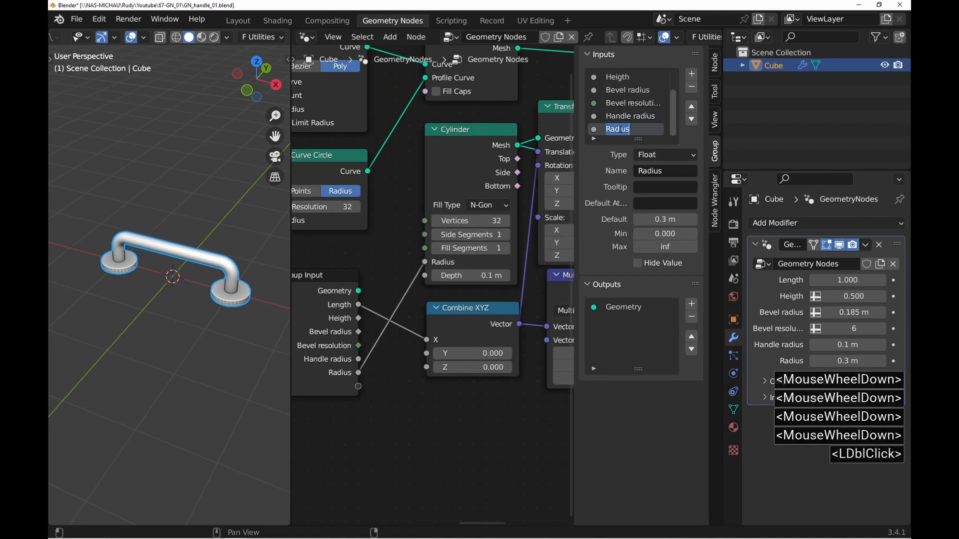
type("Fixation radi")
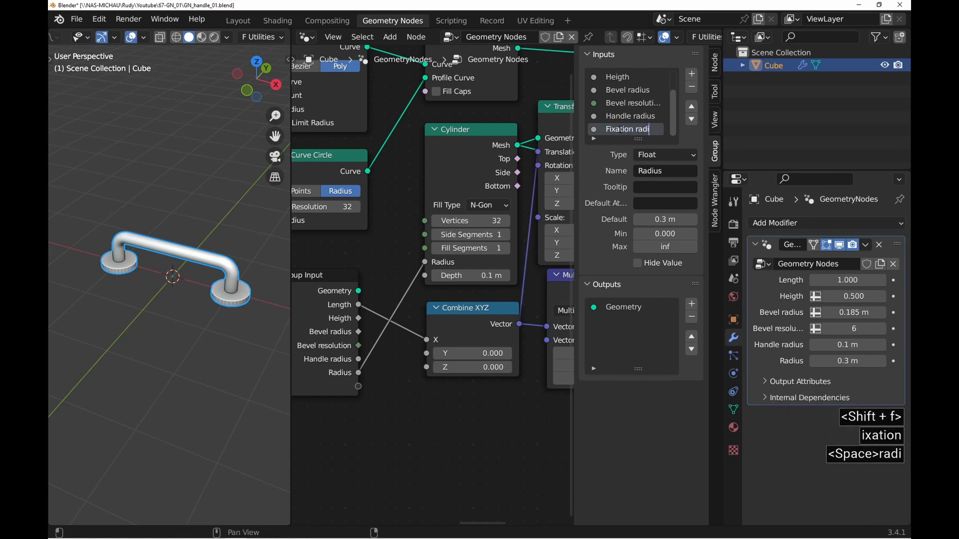
type("us")
key("Return")
key("n")
Expose the Cylinder's Depth as a group input and name it "Fixation thickness".
left_click_drag(498, 276, 433, 385)
key("n")
scroll(630, 115, "down", 4)
left_click(630, 127)
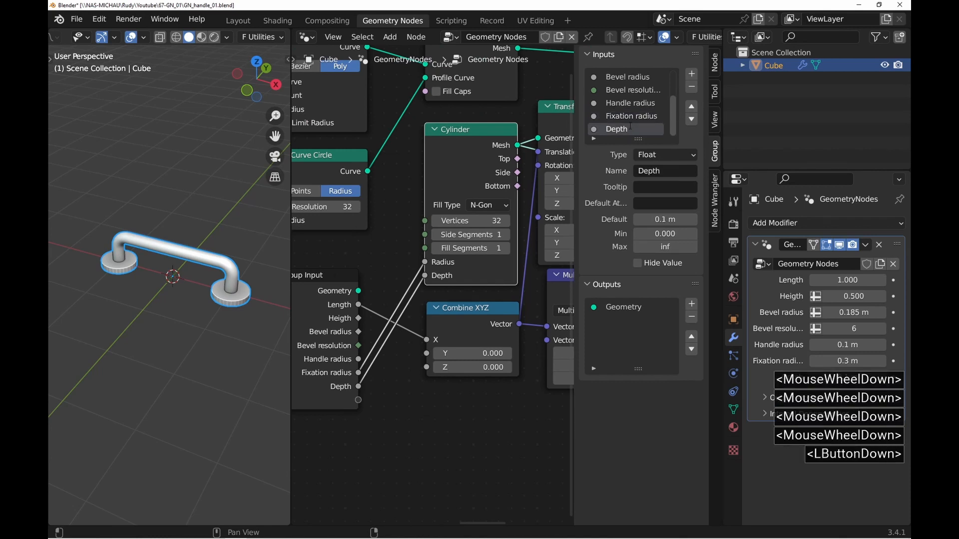
double_click(630, 128)
key("Home")
type("Fixation")
key("Delete")
type("d")
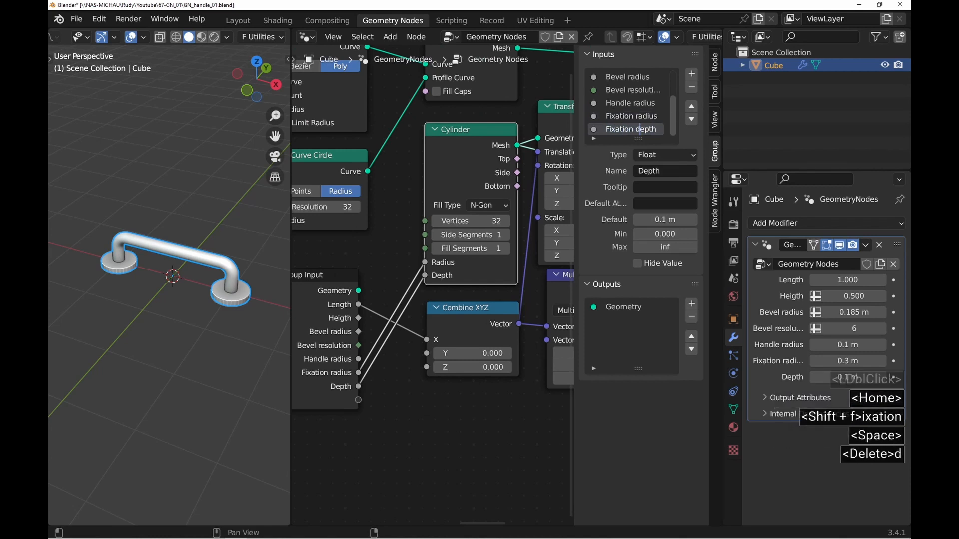
key("Left")
key("shift+Right")
key("shift+Right")
key("shift+Right")
key("shift+Right")
key("shift+Right")
type("thic")
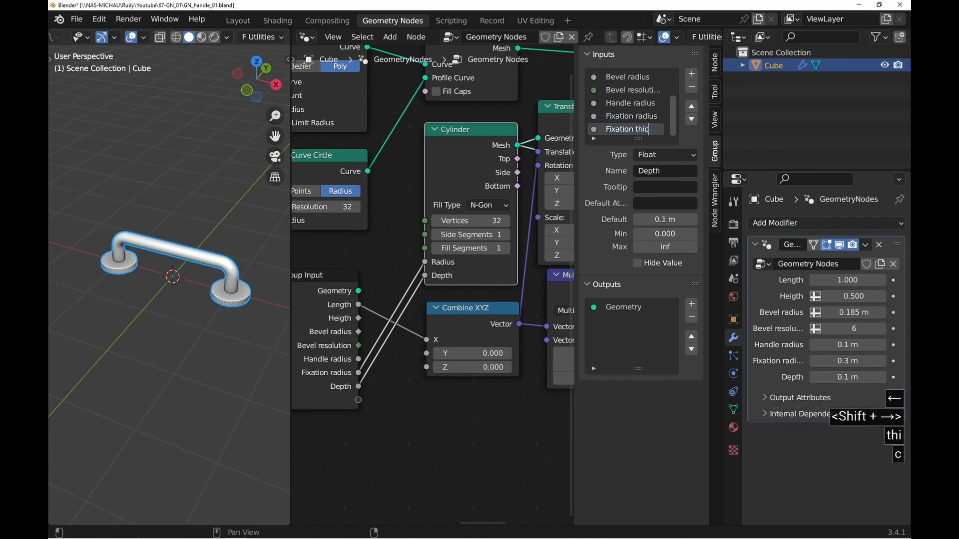
key("Return")
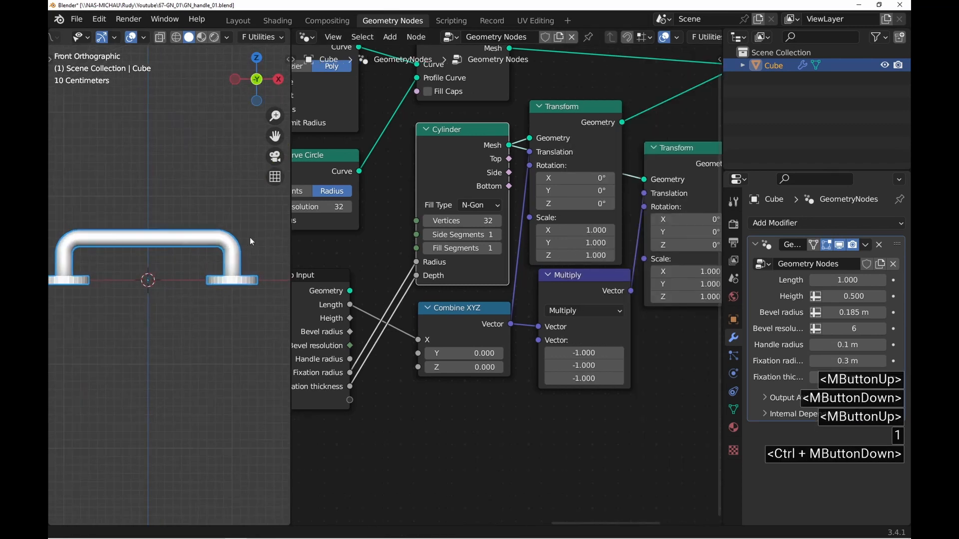
Mark the fixation cylinder's centre line and base with annotation strokes in the front view, and erase them.
middle_click_drag(250, 238, 198, 220, "ctrl")
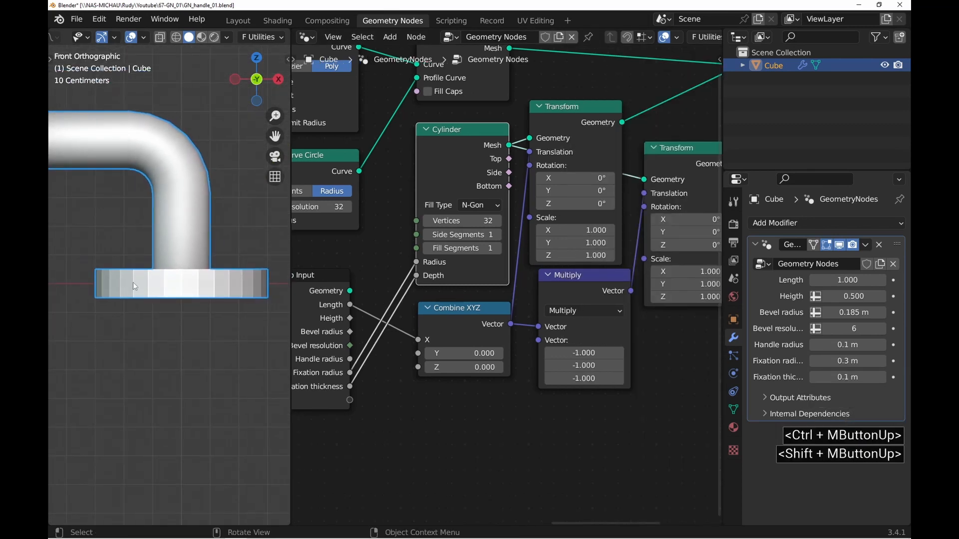
key("d")
left_click_drag(72, 284, 235, 283)
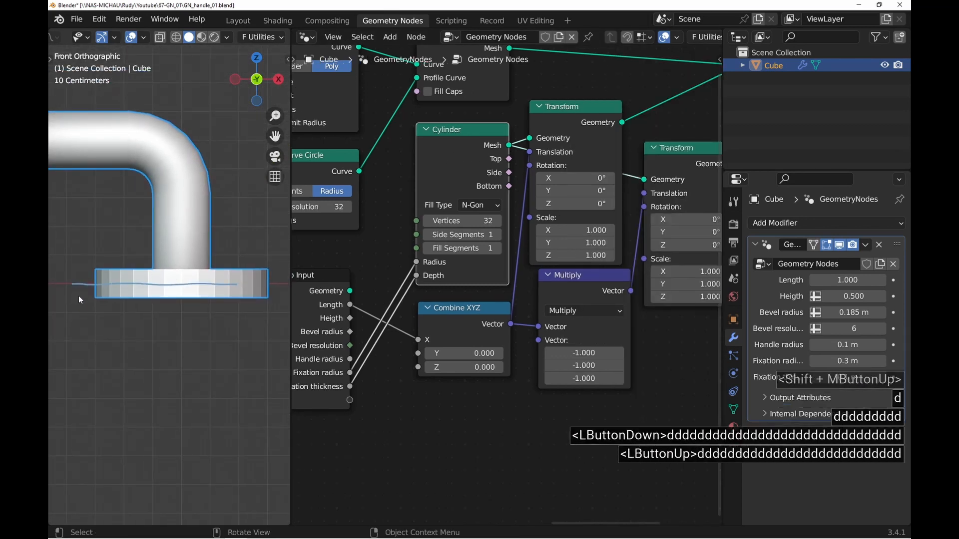
left_click_drag(79, 296, 275, 300)
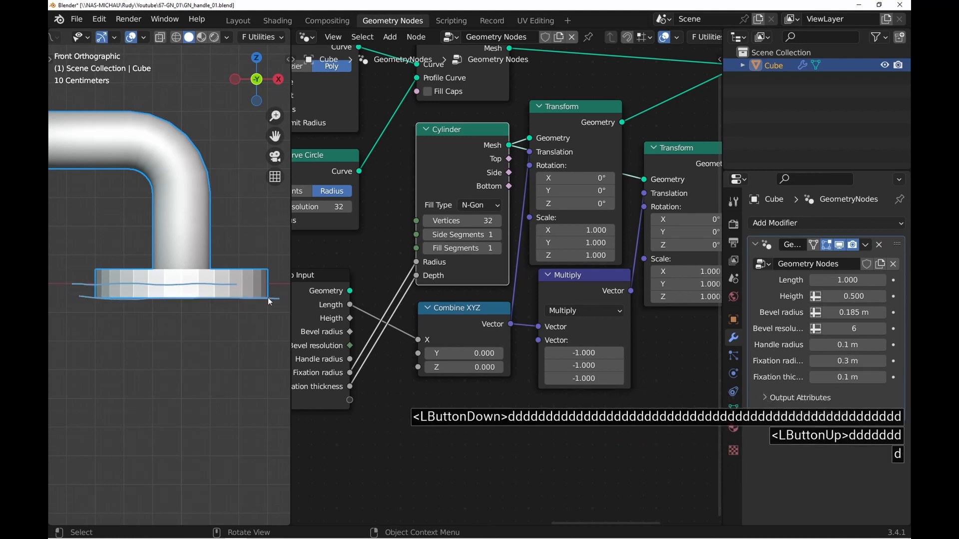
left_click_drag(278, 298, 279, 280)
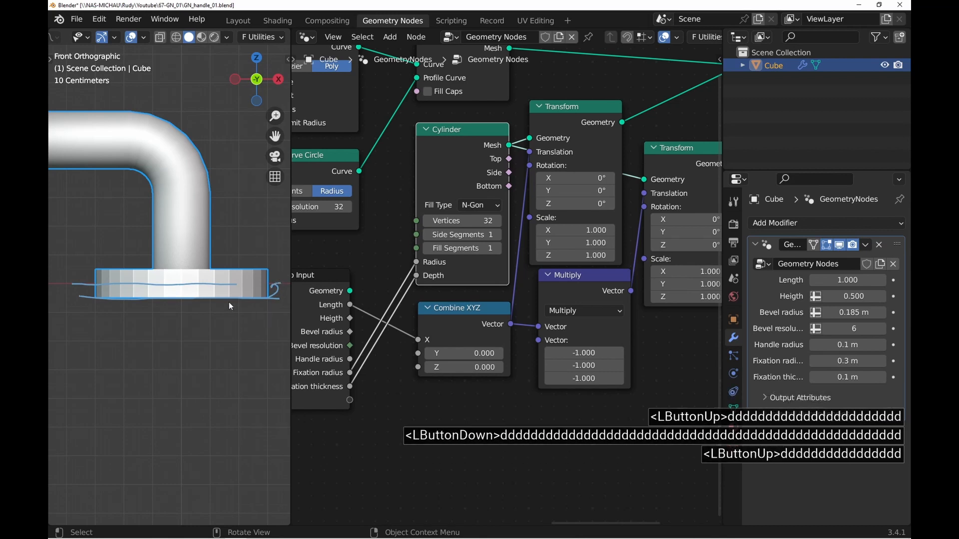
mouse_move(229, 301)
right_mouse_down()
mouse_move(235, 290)
mouse_move(279, 290)
right_mouse_up()
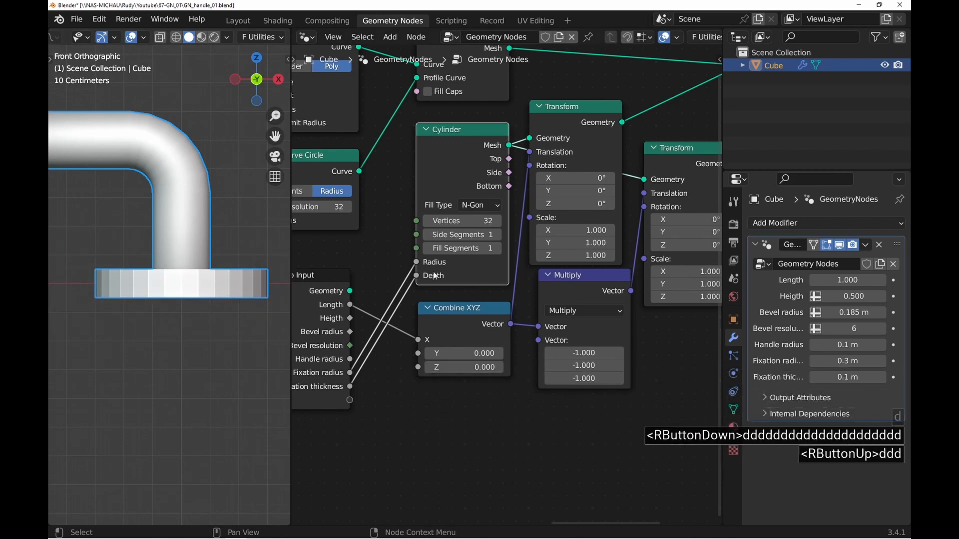
Move the nodes downstream of Curve to Mesh further along to make room, keeping the Cylinder beside the Group Input.
middle_click_drag(366, 326, 300, 364)
scroll(494, 204, "down", 5)
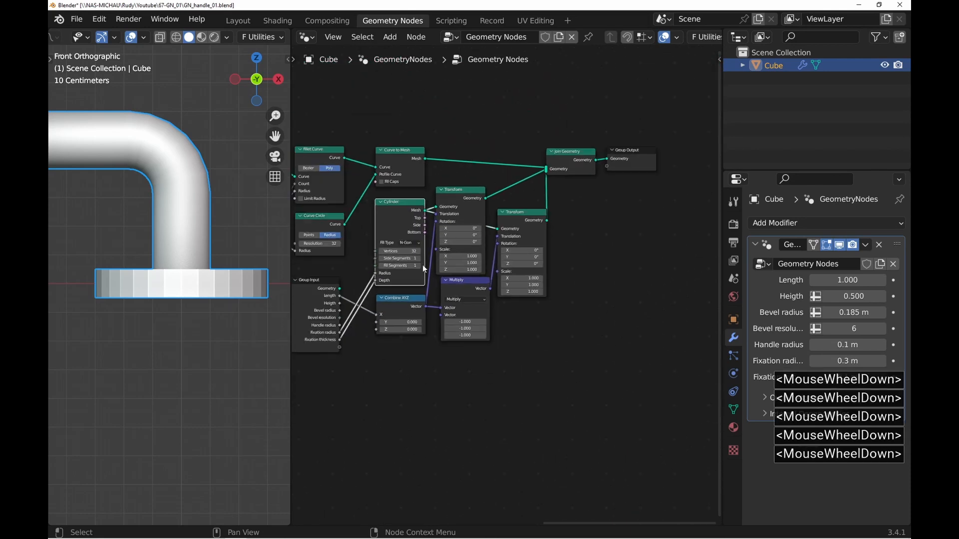
left_click(396, 301, "shift")
left_click(463, 294, "shift")
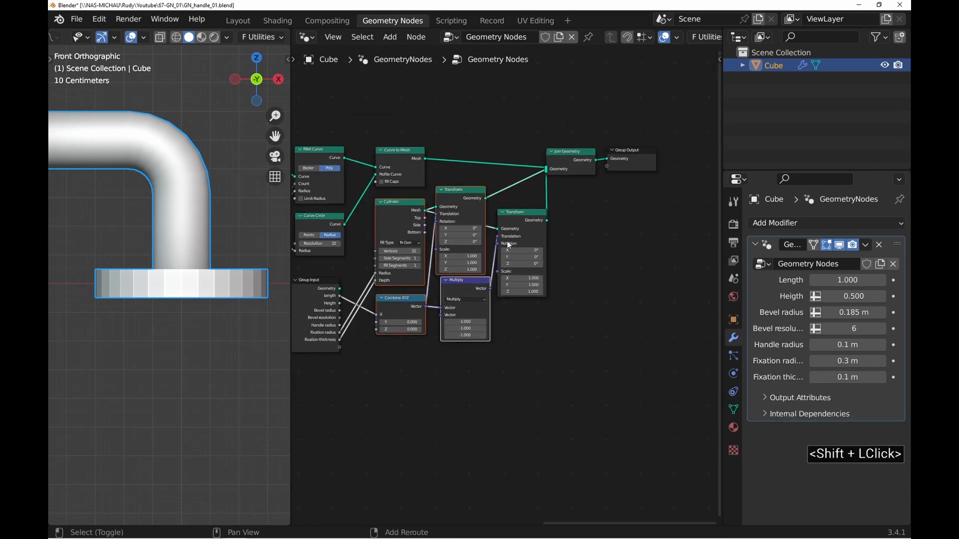
double_click(624, 163, "shift")
left_click_drag(624, 163, 716, 163)
left_click_drag(492, 210, 398, 209)
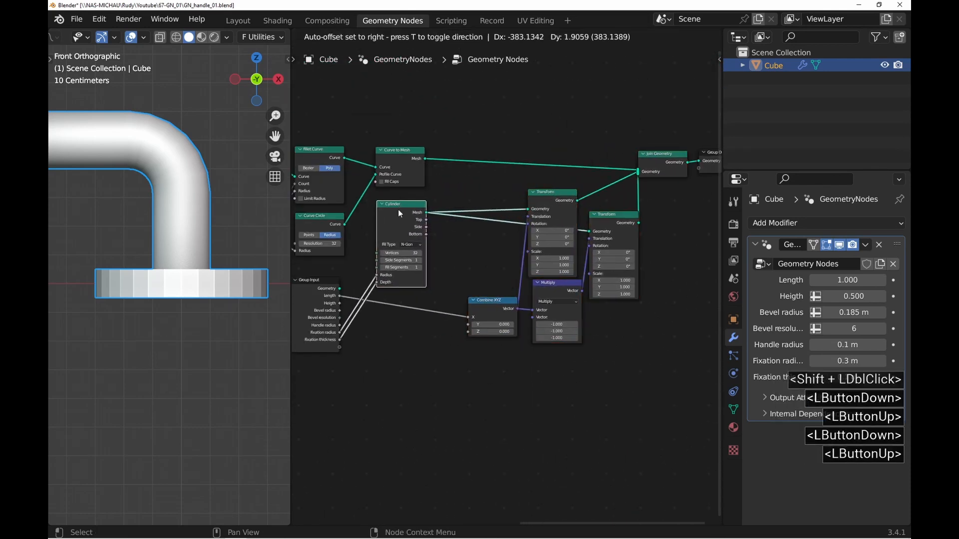
Add a reroute point on the Cylinder's Mesh links and place it before the two Transform nodes.
scroll(445, 237, "up", 4)
left_click(610, 188)
right_click_drag(545, 183, 533, 269, "shift")
key("g")
left_click(568, 237)
Duplicate the Transform node between the Cylinder and the reroute, with its translation set to X 0 m and Z 0.05 m.
left_click(622, 188)
key("shift+d")
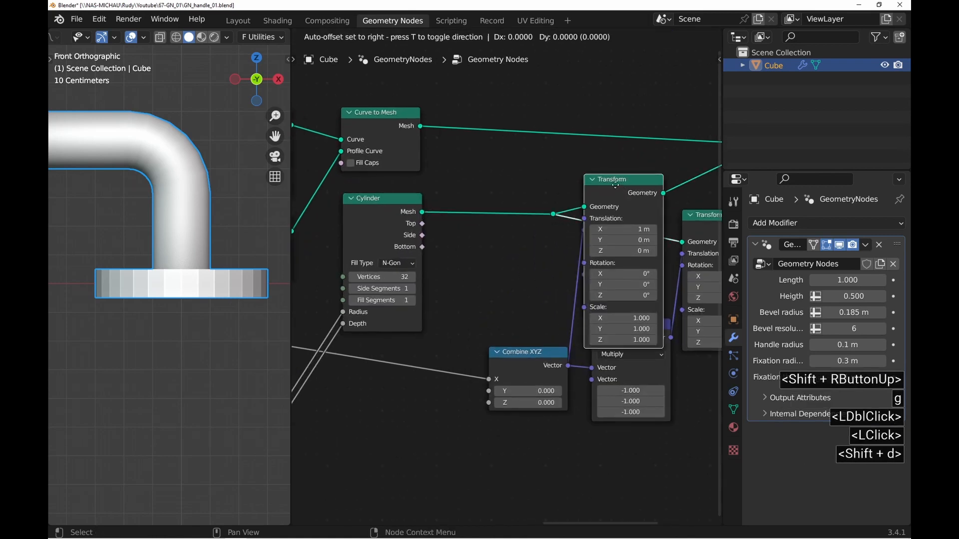
left_click(488, 227)
key("Return")
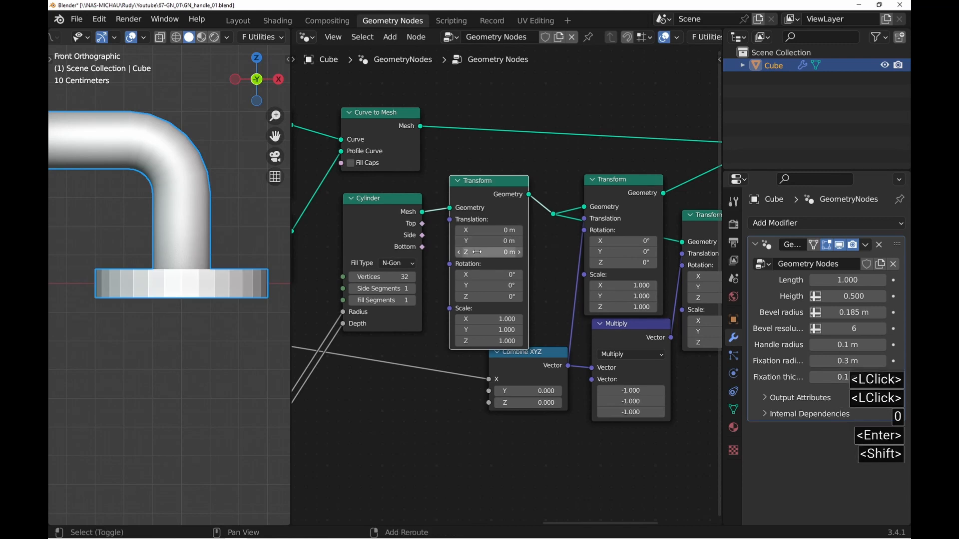
mouse_move(492, 249)
left_mouse_down("shift")
mouse_move(503, 249)
mouse_move(492, 247)
left_mouse_up("shift")
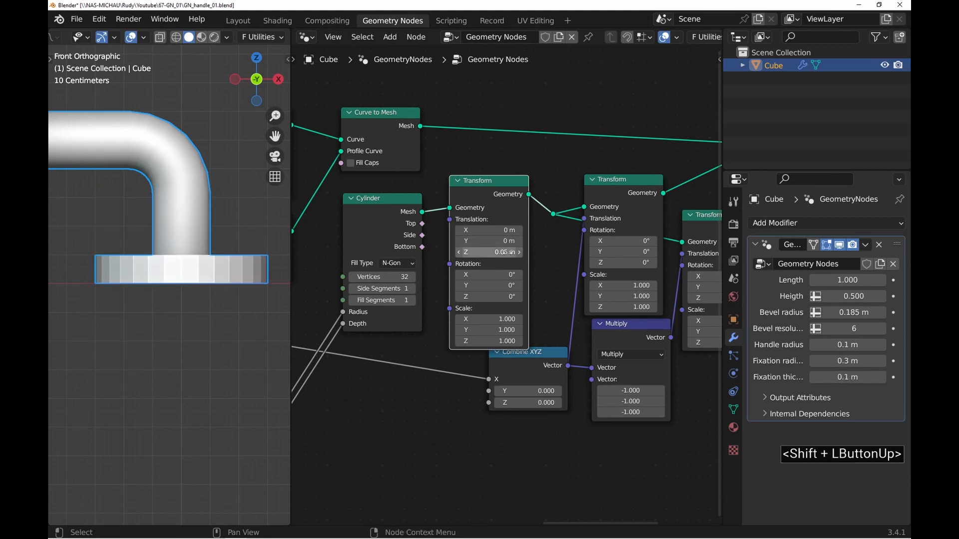
Add a Divide Math node fed by Fixation thickness with a divisor of 2, and place it below the Cylinder.
middle_click_drag(429, 298, 506, 242)
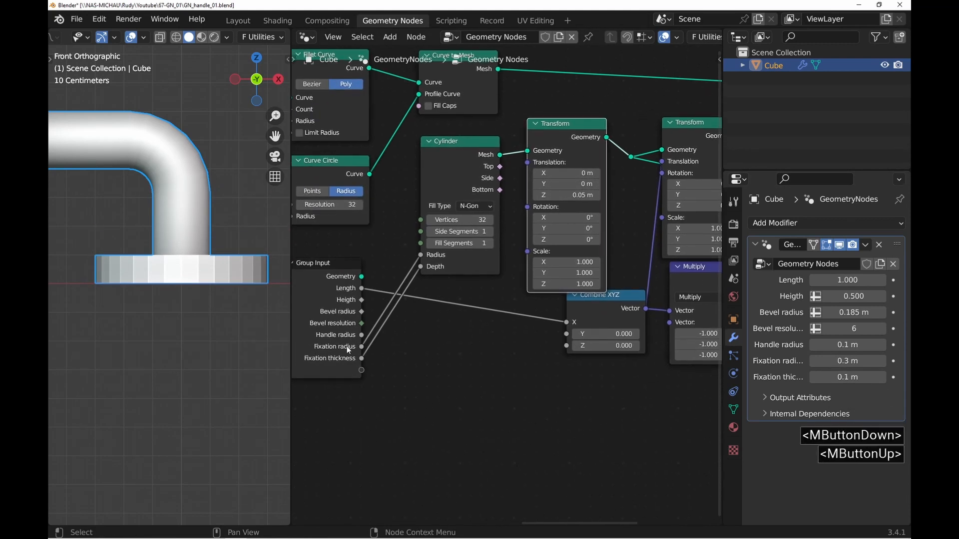
left_click_drag(361, 359, 362, 358)
left_click_drag(433, 345, 432, 344)
type("math di")
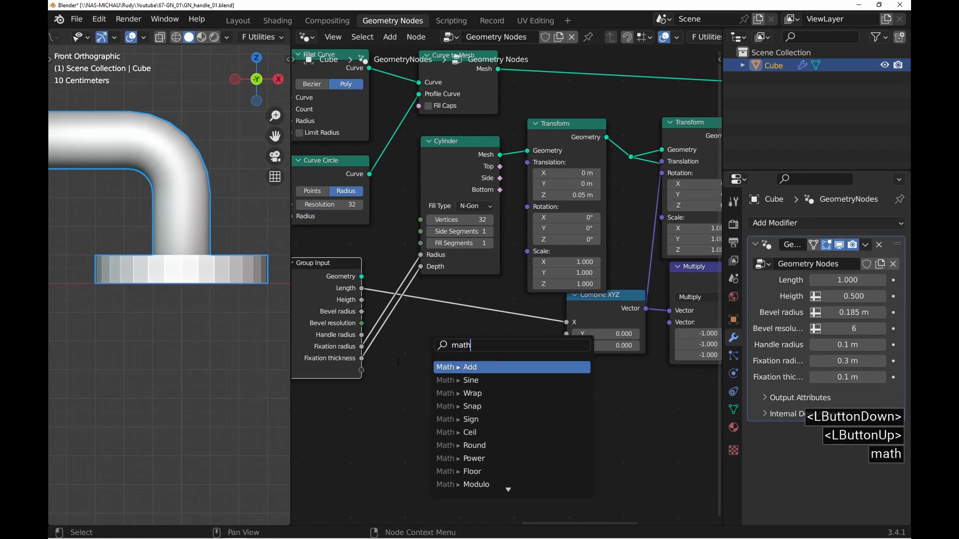
key("Return")
left_click(462, 395)
type("2")
key("Return")
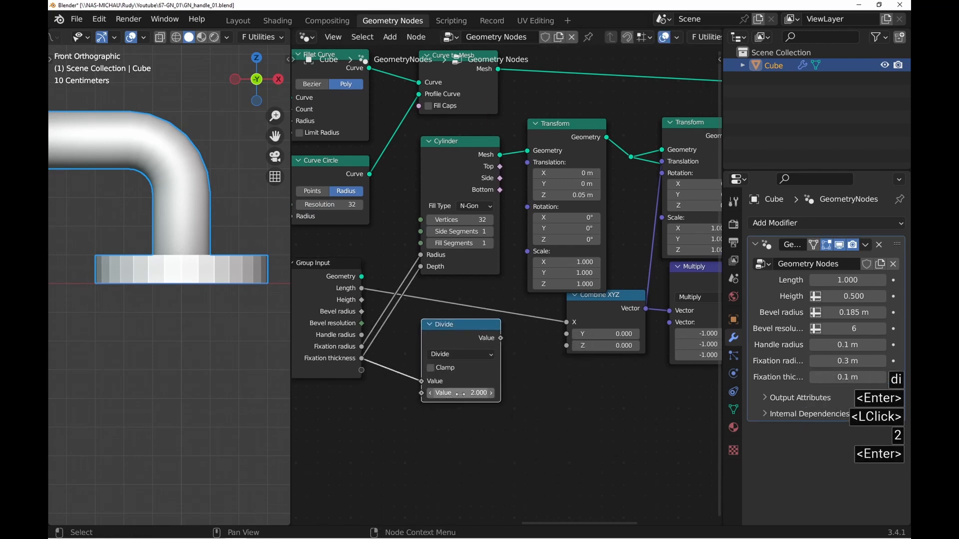
left_click_drag(450, 326, 429, 353)
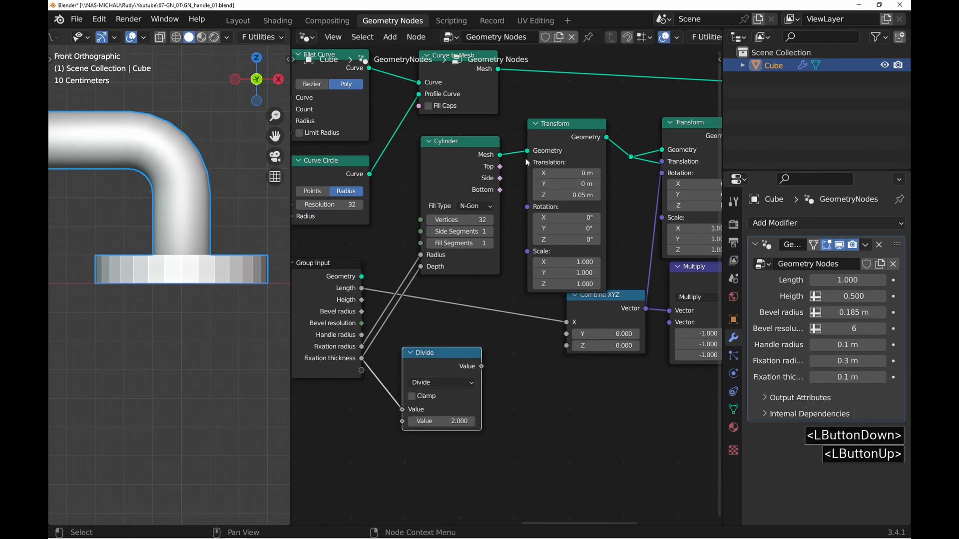
Drive the new Transform's Translation with a Combine XYZ node whose Z input comes from the Divide node.
left_click_drag(528, 162, 379, 352)
type("combi")
key("Return")
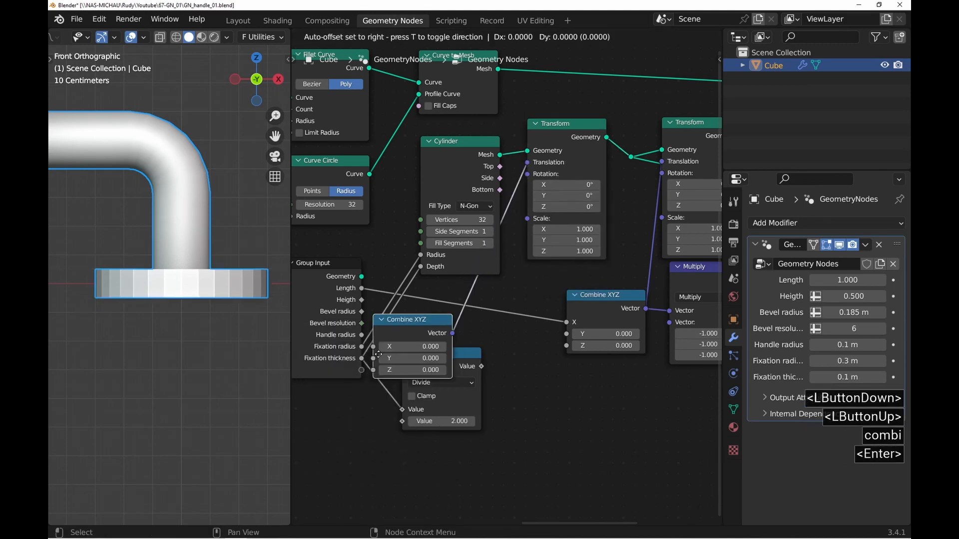
left_click(432, 322)
left_click_drag(447, 353, 537, 337)
left_click_drag(424, 337, 425, 334)
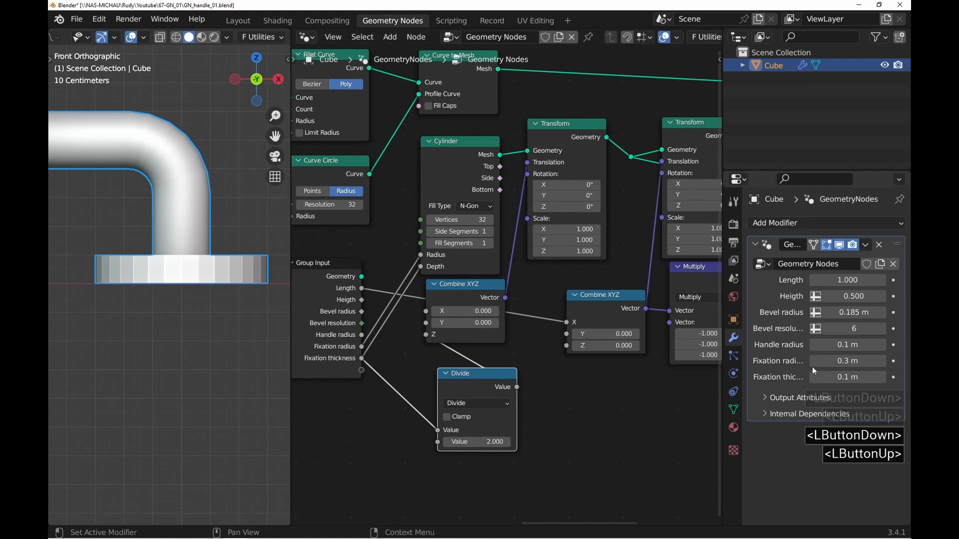
Try out the Fixation thickness value in the modifier and check the whole handle.
left_click_drag(848, 377, 879, 377, "shift")
right_click(879, 377, "shift")
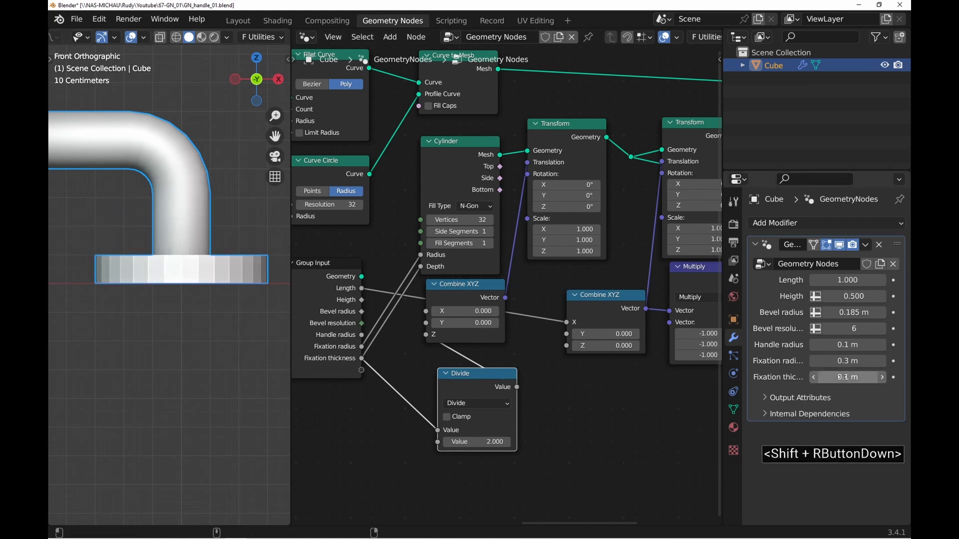
middle_click_drag(268, 239, 166, 267, "ctrl")
scroll(252, 226, "down", 3)
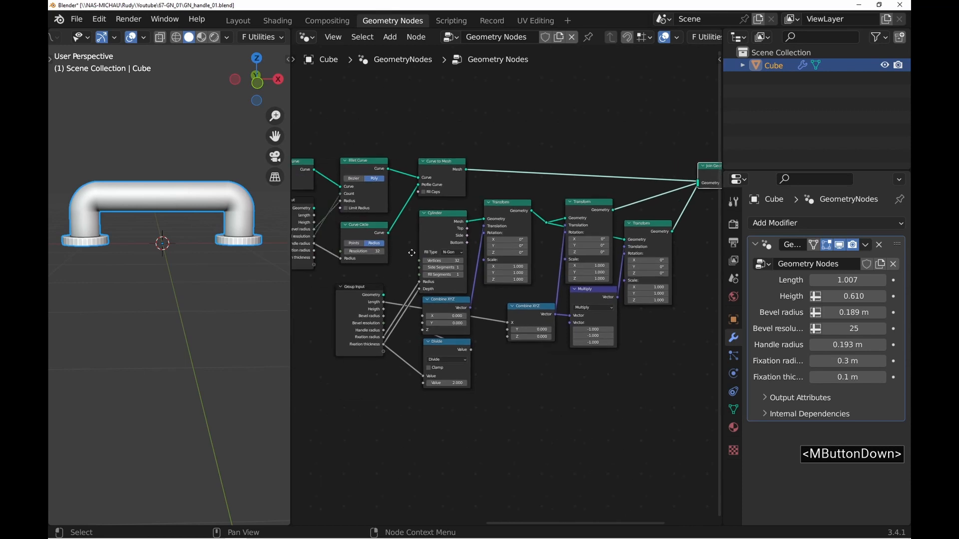
Move the Group Input node that feeds Fillet Curve and Curve Circle beneath the last Set Position node.
middle_click_drag(411, 253, 414, 214)
scroll(472, 268, "up", 5)
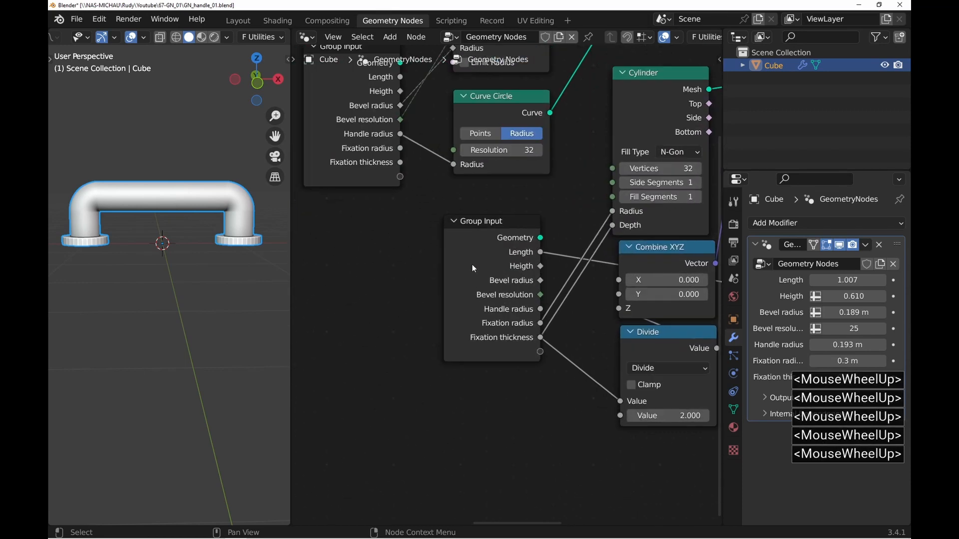
scroll(509, 294, "down", 5)
middle_click_drag(478, 263, 509, 293)
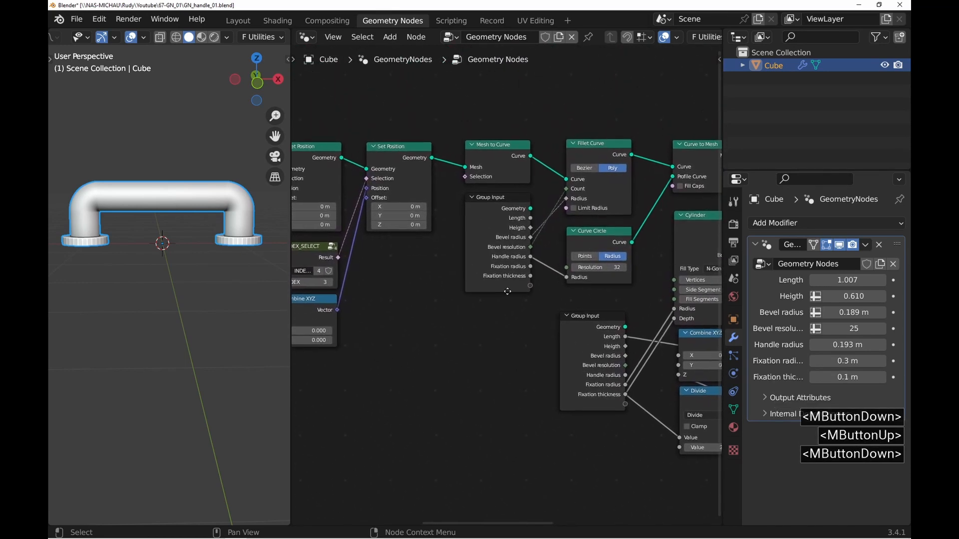
left_click_drag(506, 233, 408, 282)
scroll(542, 210, "up", 5)
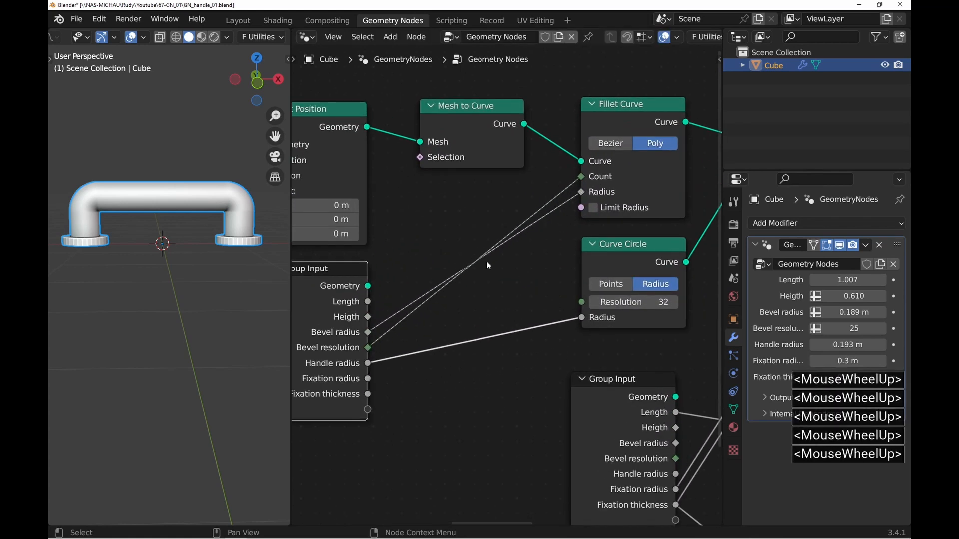
scroll(450, 251, "down", 5)
middle_click_drag(400, 230, 364, 208)
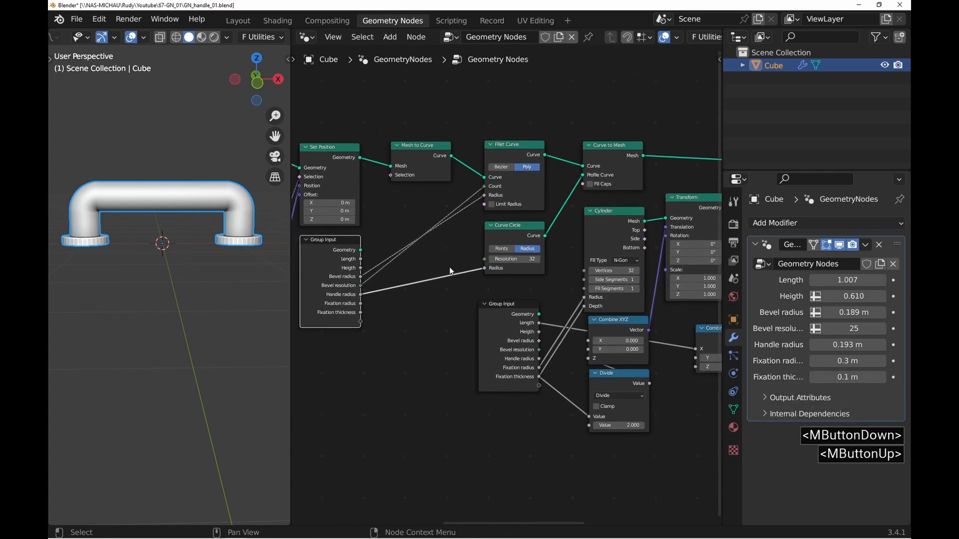
Add a Switch node of type Float in the free space below the Curve Circle node's incoming link.
scroll(431, 256, "up", 3)
key("shift+a")
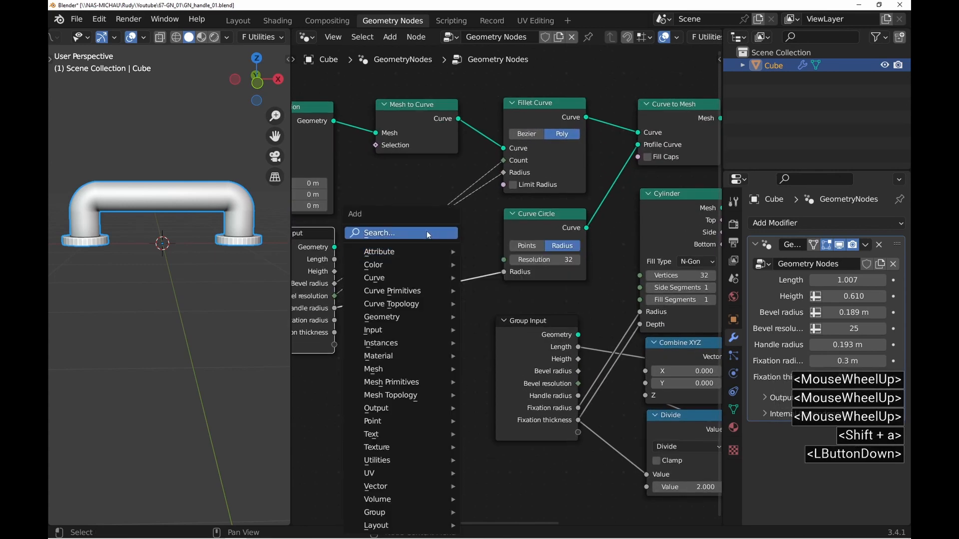
left_click(428, 233)
type("swi")
key("Return")
left_click(421, 349)
left_click(419, 356)
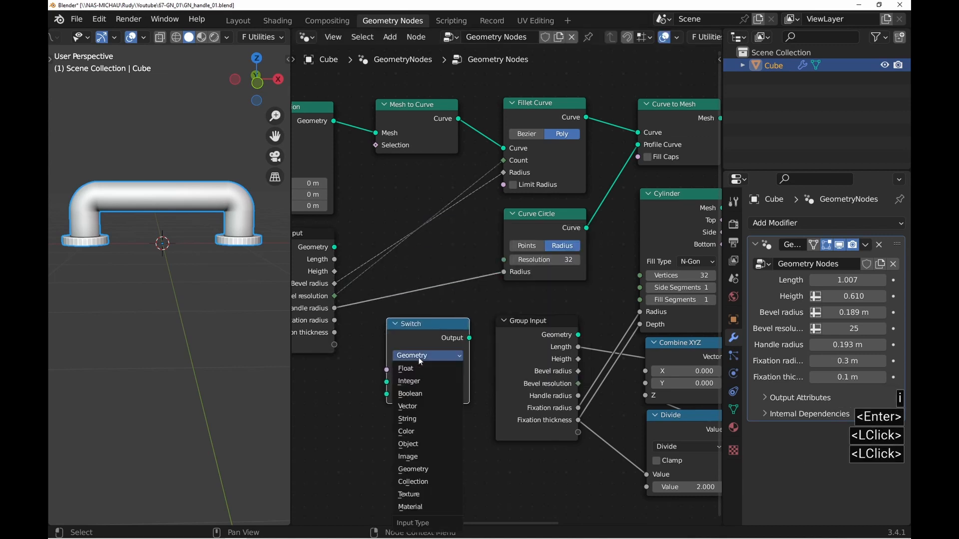
left_click(405, 368)
left_click(422, 284)
Drive the Switch node's Switch input with a Greater Than Compare node set to Float.
middle_click_drag(421, 284, 466, 275)
left_click(340, 379)
type("c")
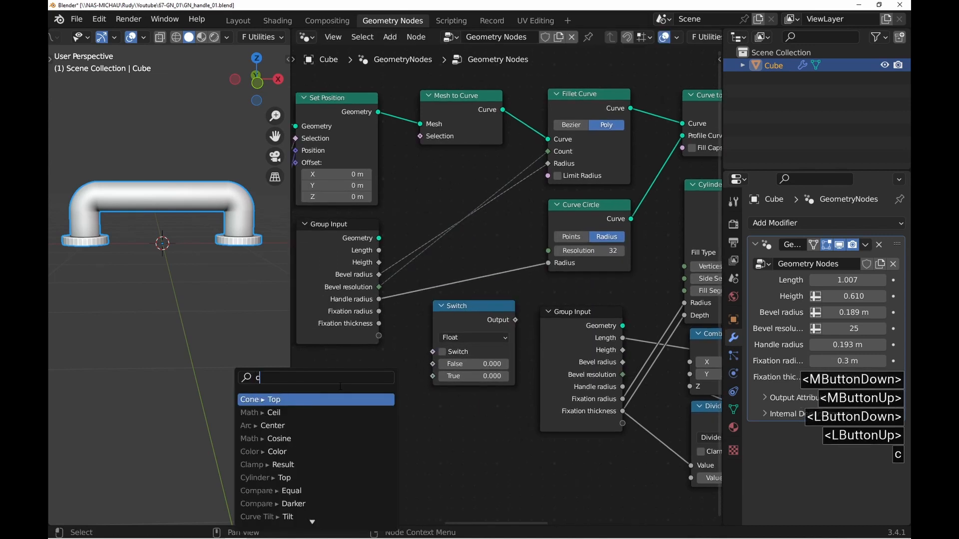
type("ompgre")
key("Return")
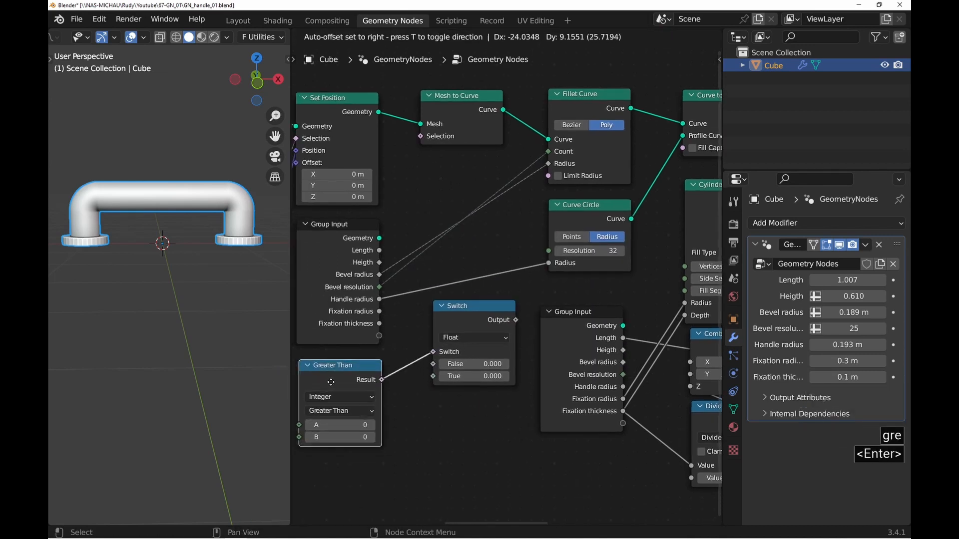
left_click(344, 378)
middle_click_drag(344, 377, 425, 362)
left_click(434, 377)
left_click(429, 376)
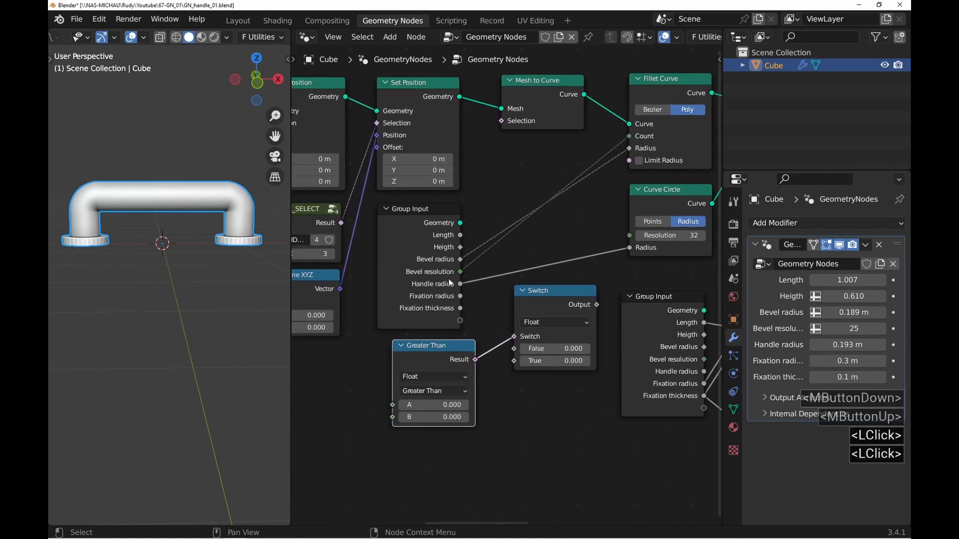
Connect Handle radius to A and Bevel radius to B of Greater Than, and stack it above the Switch node.
left_click_drag(460, 260, 501, 261)
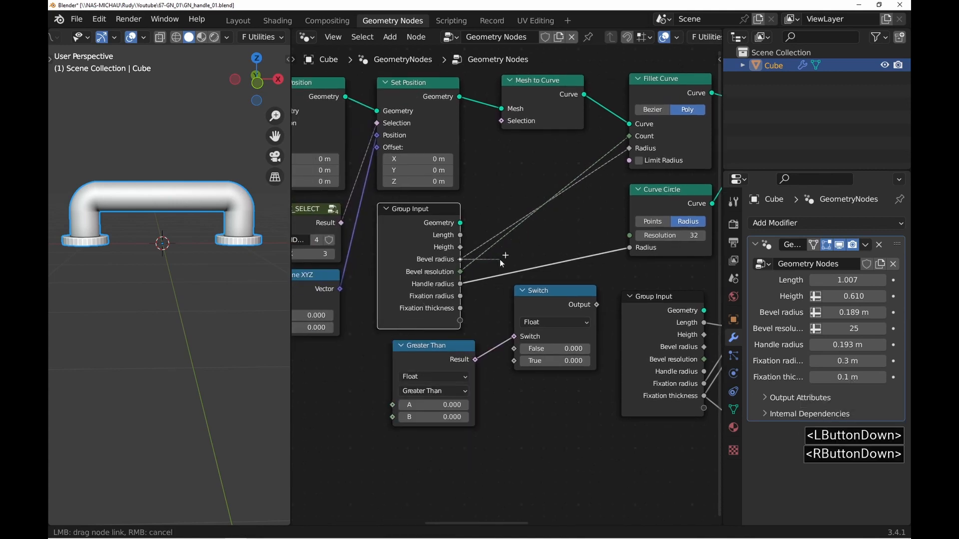
right_click(501, 260)
left_click_drag(460, 285, 391, 404)
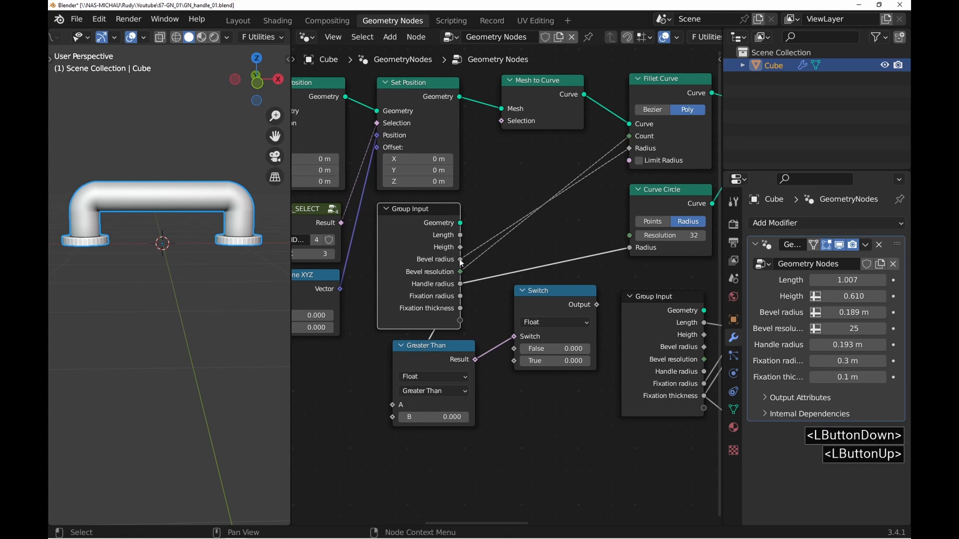
left_click_drag(461, 263, 391, 417)
left_click_drag(450, 347, 549, 201)
left_click_drag(551, 291, 522, 296)
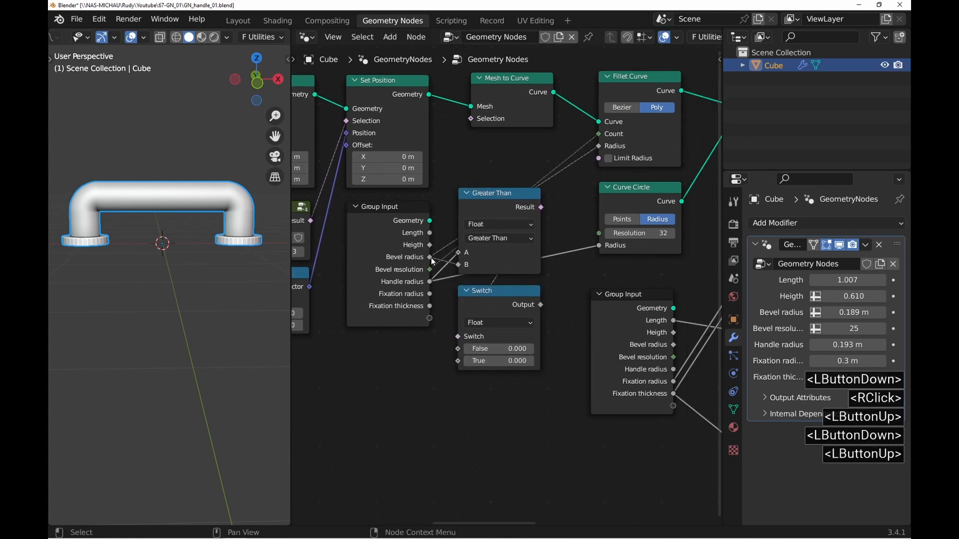
Connect Bevel radius to the Switch's True, Handle radius to its False, and its Output to Curve Circle's Radius.
left_click_drag(431, 258, 460, 360)
left_click_drag(542, 305, 598, 246)
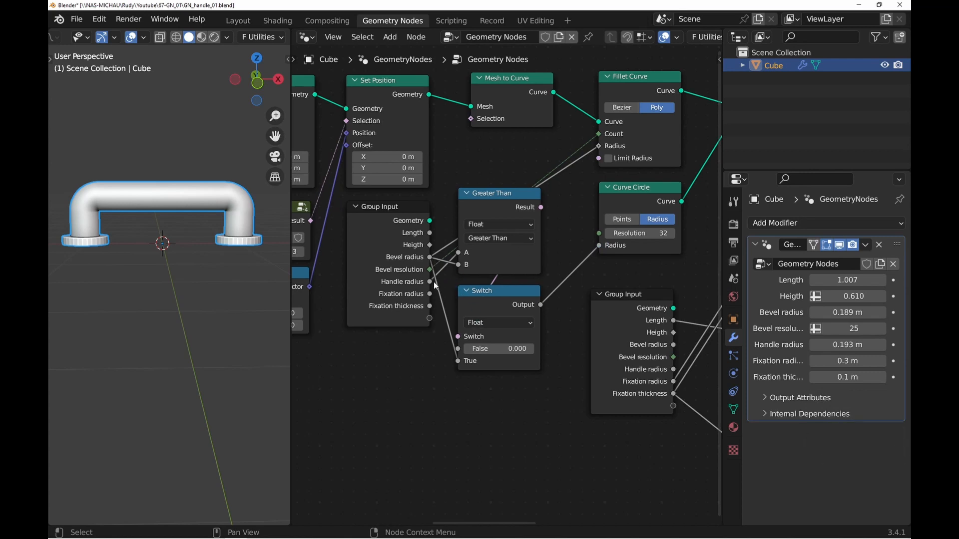
left_click_drag(430, 283, 457, 350)
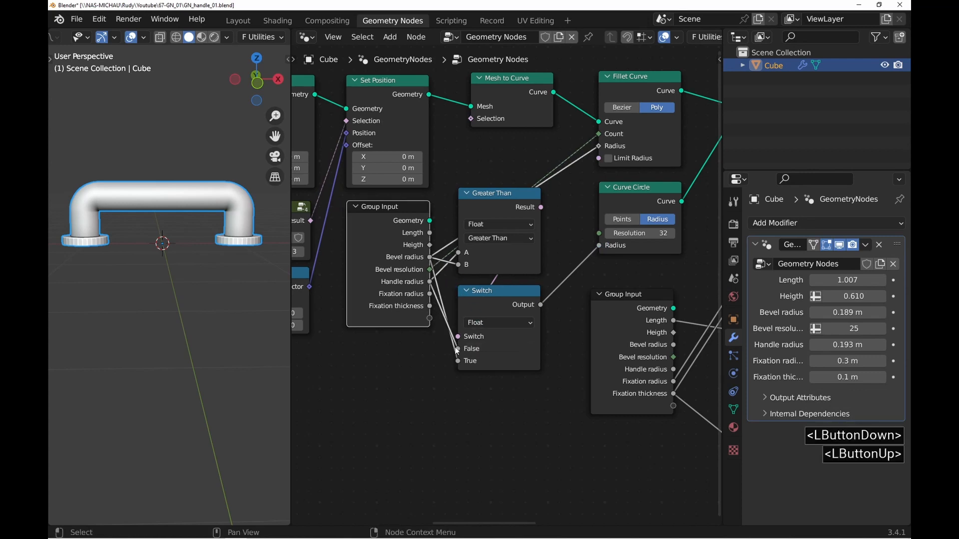
Test the radius limit in the modifier with a Bevel radius of 0.249 m, and check the complete node tree.
mouse_move(847, 312)
left_mouse_down()
mouse_move(830, 313)
mouse_move(848, 312)
left_mouse_up()
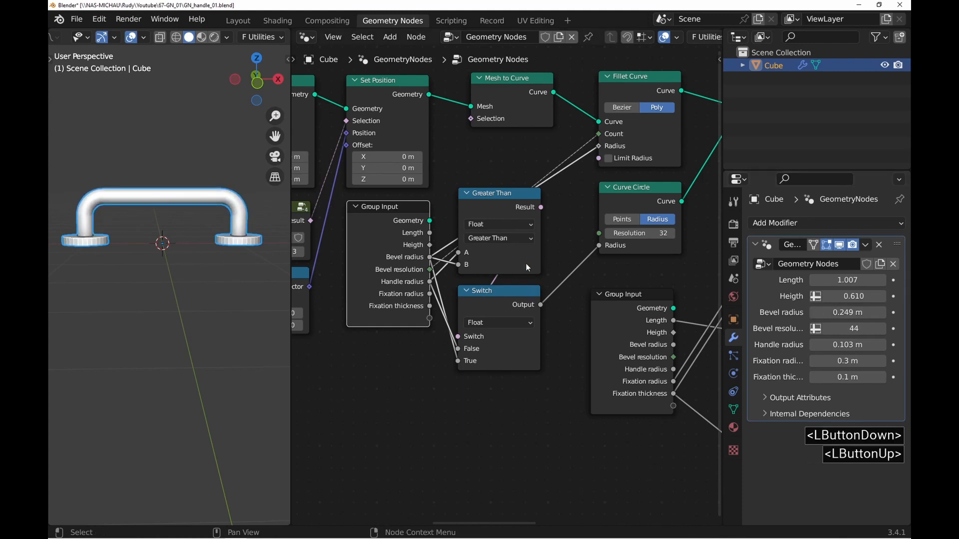
middle_click_drag(525, 263, 344, 337, "ctrl")
middle_click_drag(472, 272, 457, 334, "ctrl")
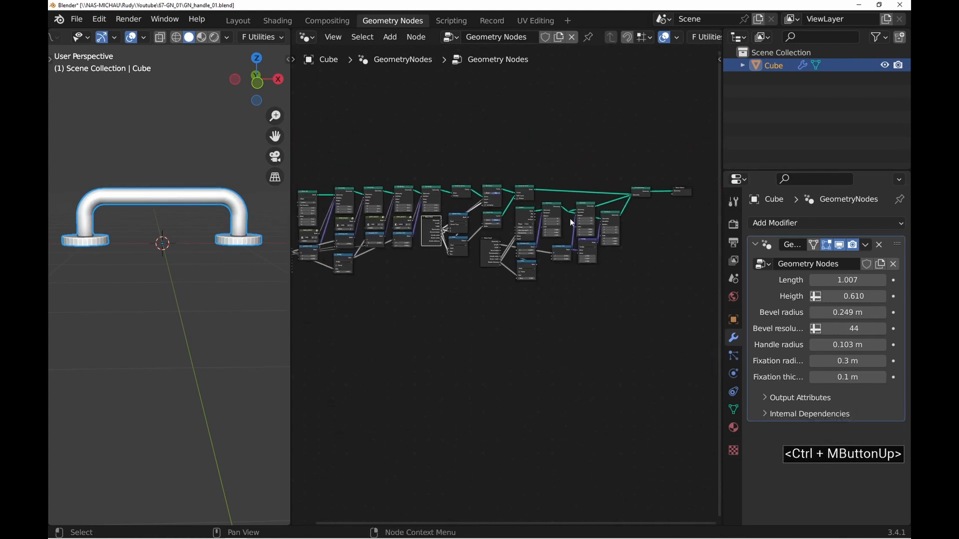
Add a Bevel modifier below the Geometry Nodes modifier on the handle object.
middle_click_drag(654, 202, 540, 257)
middle_click_drag(539, 257, 524, 140, "ctrl")
mouse_move(180, 212)
middle_mouse_down()
mouse_move(161, 231)
mouse_move(172, 212)
middle_mouse_up()
middle_click_drag(172, 213, 237, 234, "ctrl")
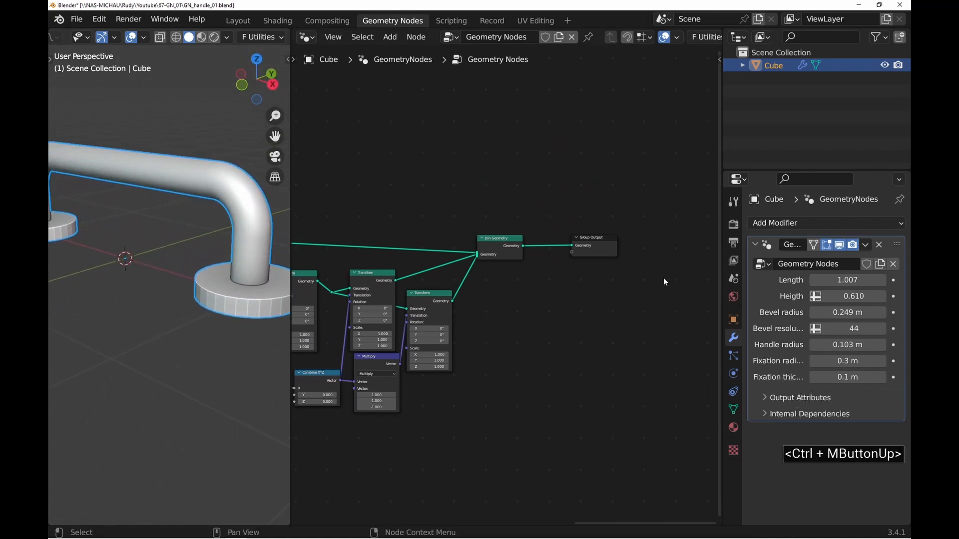
left_click(756, 244)
left_click(777, 223)
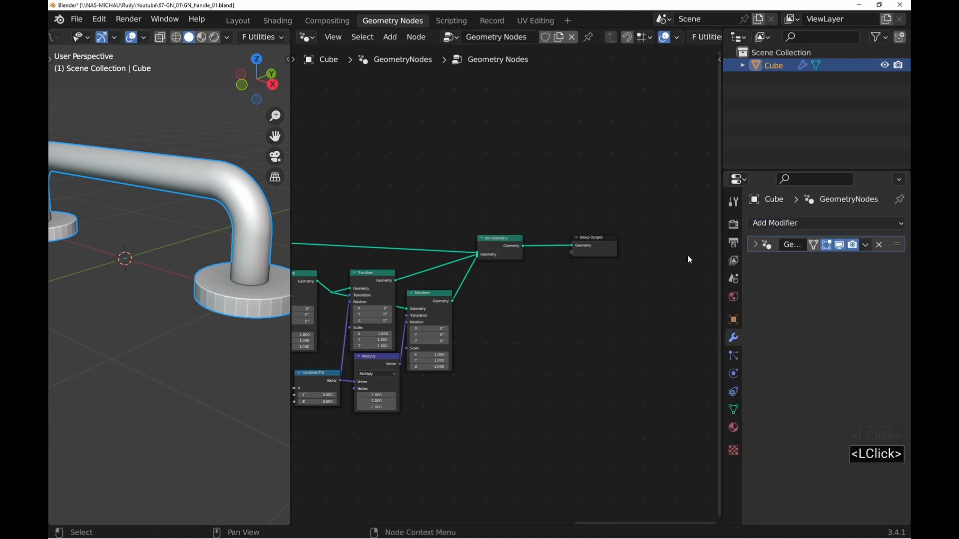
left_click(777, 223)
left_click(651, 274)
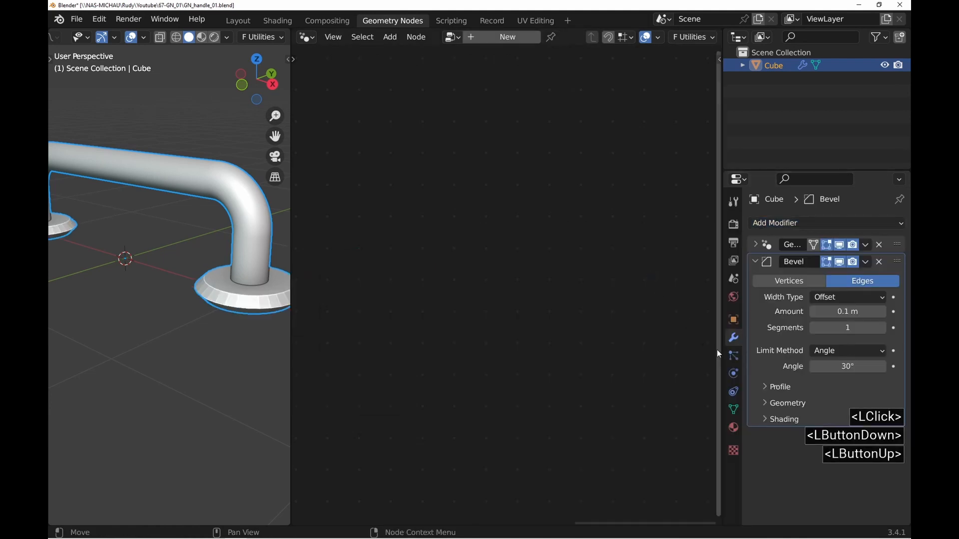
Set the Bevel modifier to 4 segments and an amount of about 0.015 m.
left_click(849, 328)
type("4")
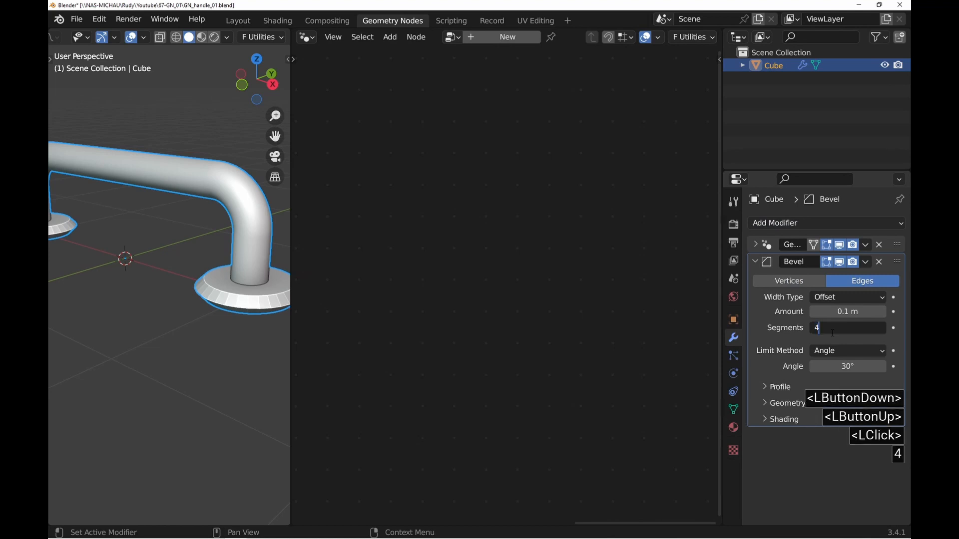
key("Return")
mouse_move(843, 311)
left_mouse_down("shift")
mouse_move(809, 311)
mouse_move(842, 312)
left_mouse_up("shift")
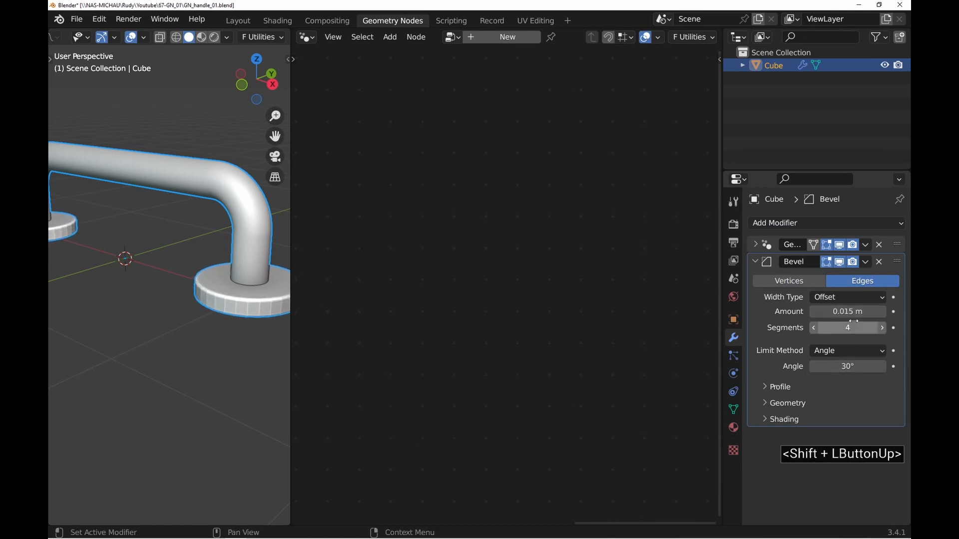
Apply Shade Smooth to the handle object.
middle_click_drag(241, 293, 264, 252, "ctrl")
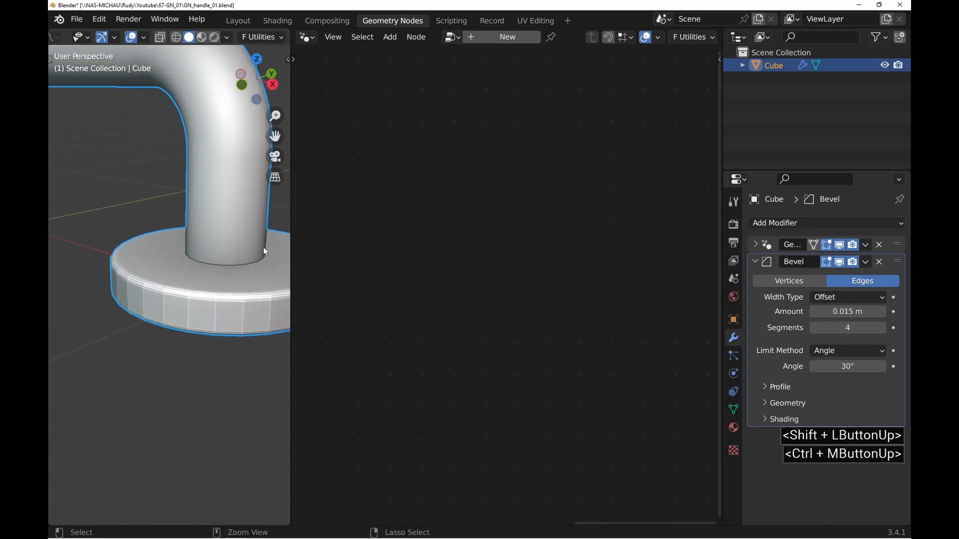
right_click(213, 256)
left_click(177, 270)
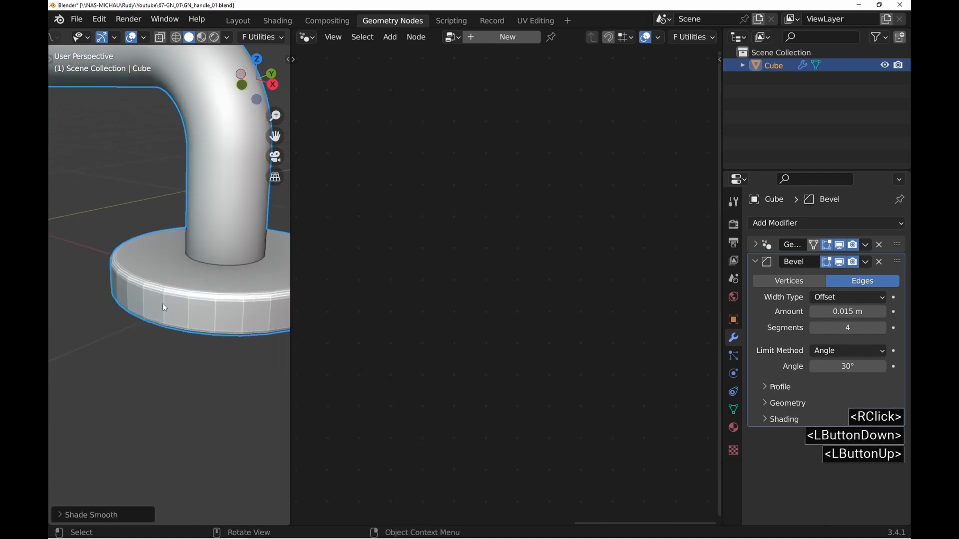
Insert a Set Shade Smooth node between Join Geometry and Group Output in the handle's node tree.
left_click(756, 263)
left_click(756, 245)
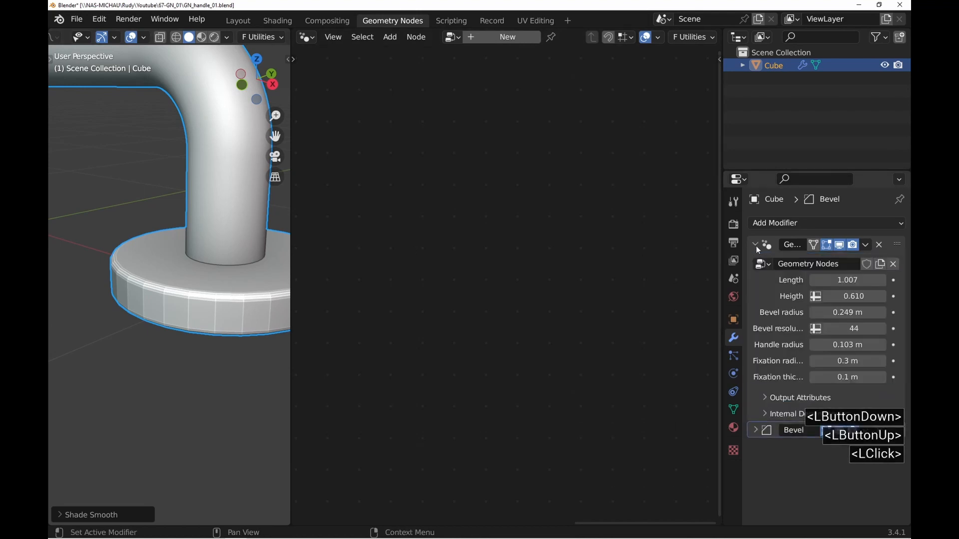
left_click(772, 245)
scroll(530, 269, "up", 4)
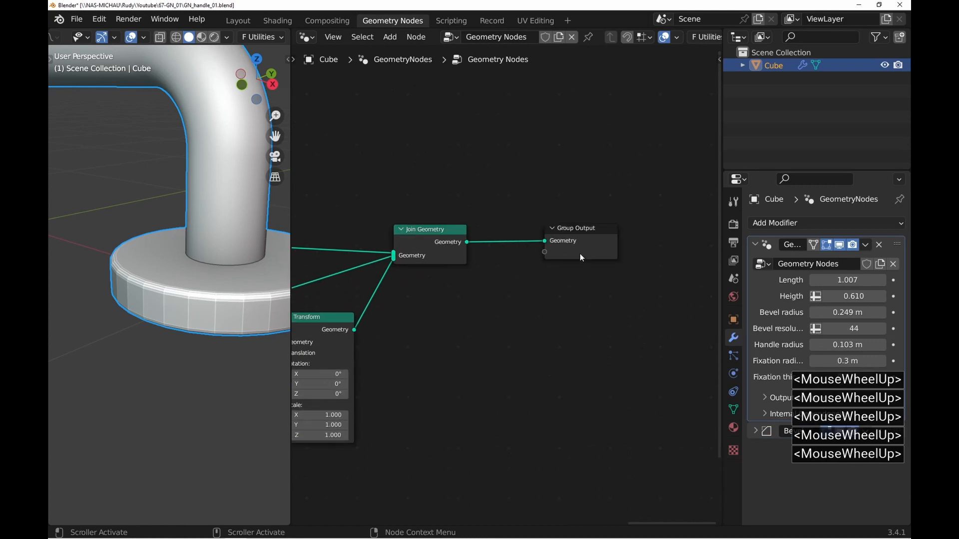
left_click_drag(580, 254, 648, 267)
key("shift+a")
left_click(463, 232)
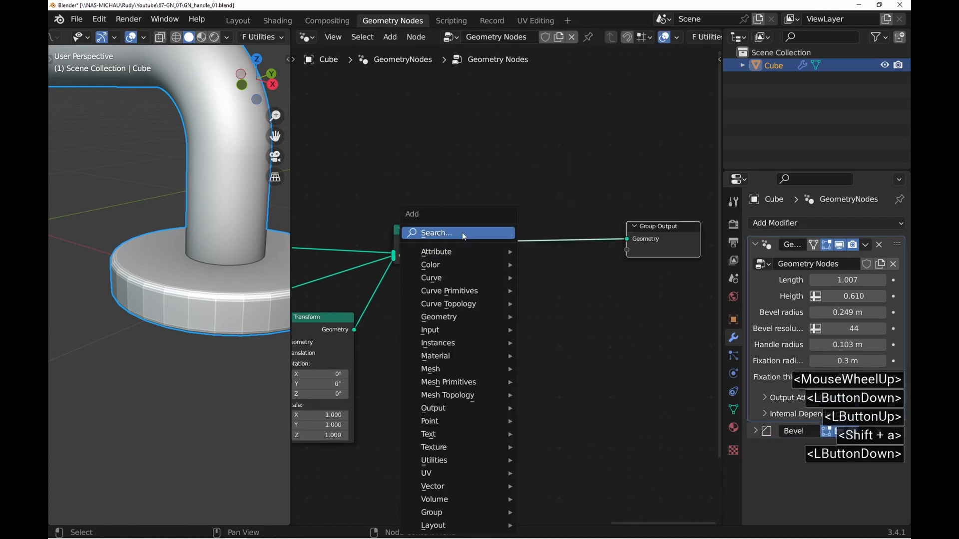
type("set")
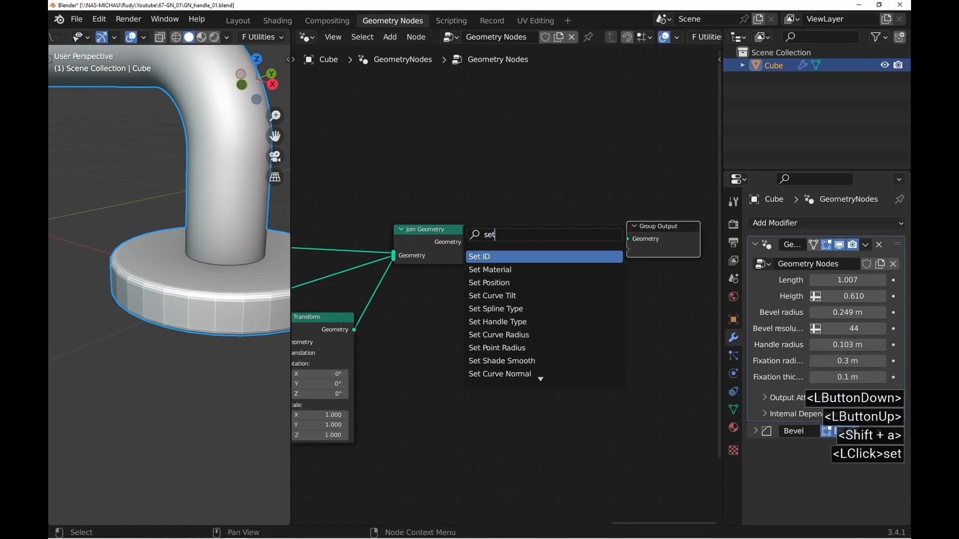
type("sh")
left_click(493, 257)
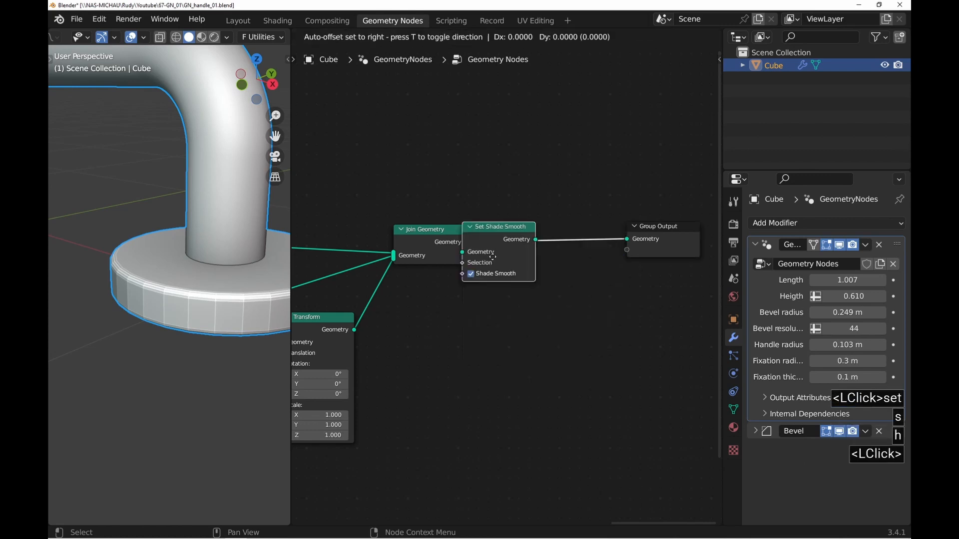
left_click(543, 258)
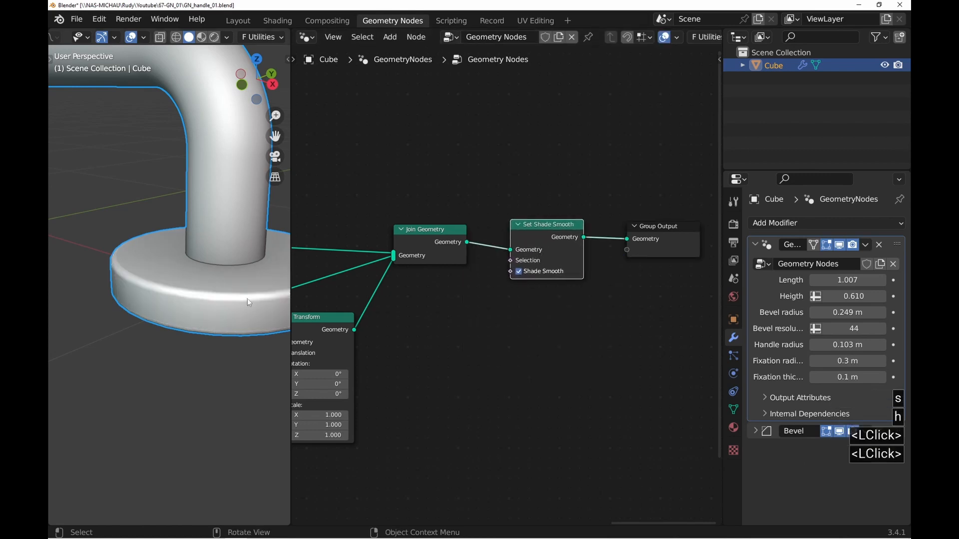
Check the smoothed fixation edges and add a Weighted Normal modifier below the Bevel modifier.
middle_click_drag(249, 303, 209, 245)
scroll(214, 303, "up", 1)
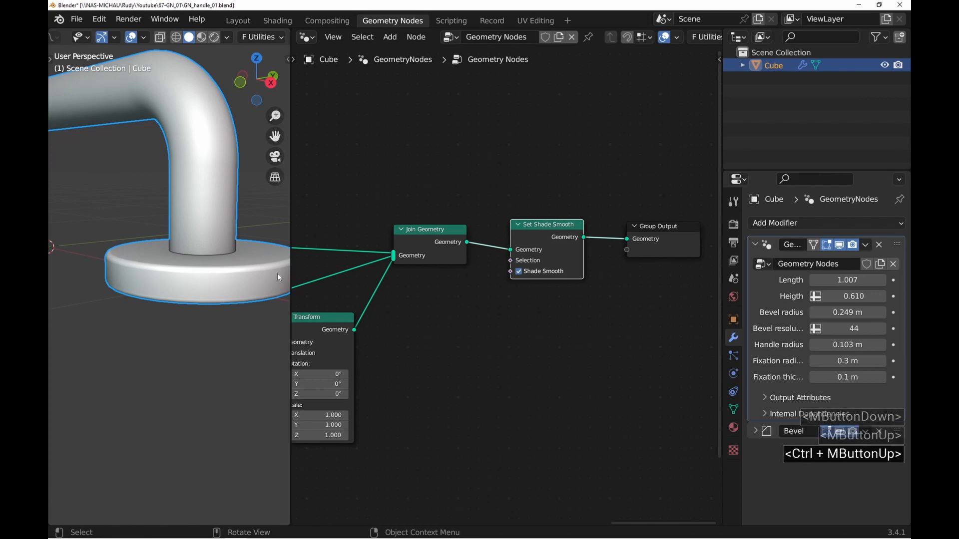
left_click(755, 245)
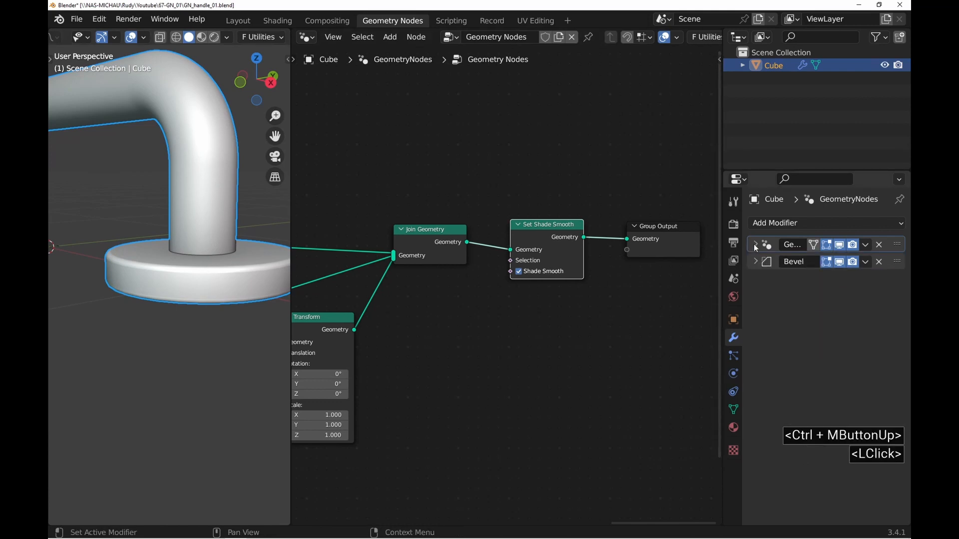
left_click(788, 225)
left_click(526, 316)
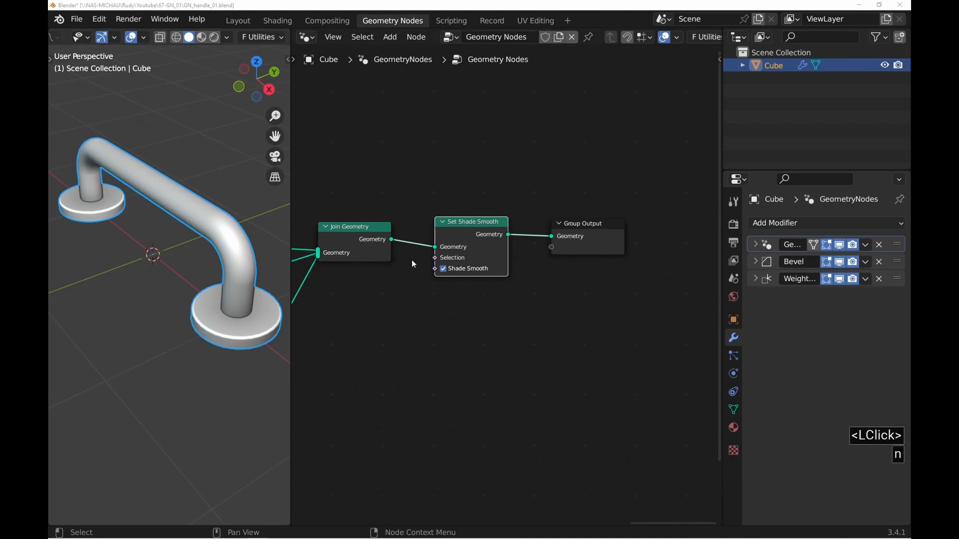
Limit the group's Length input to a minimum of 0 and a maximum of 3, and test the range in the modifier.
left_click(627, 226)
left_click(627, 226)
key("n")
scroll(624, 103, "up", 4)
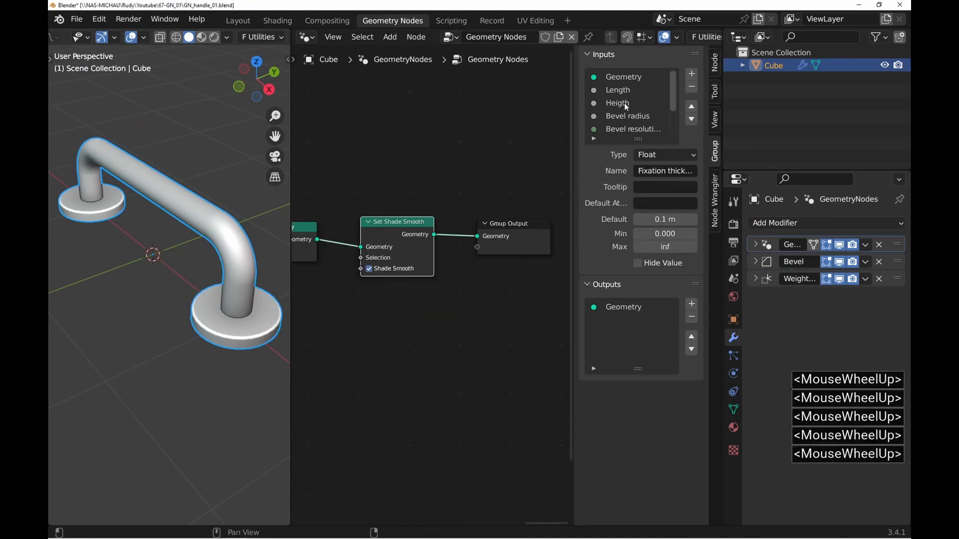
left_click(633, 91)
left_click(664, 234)
type("0")
key("Tab")
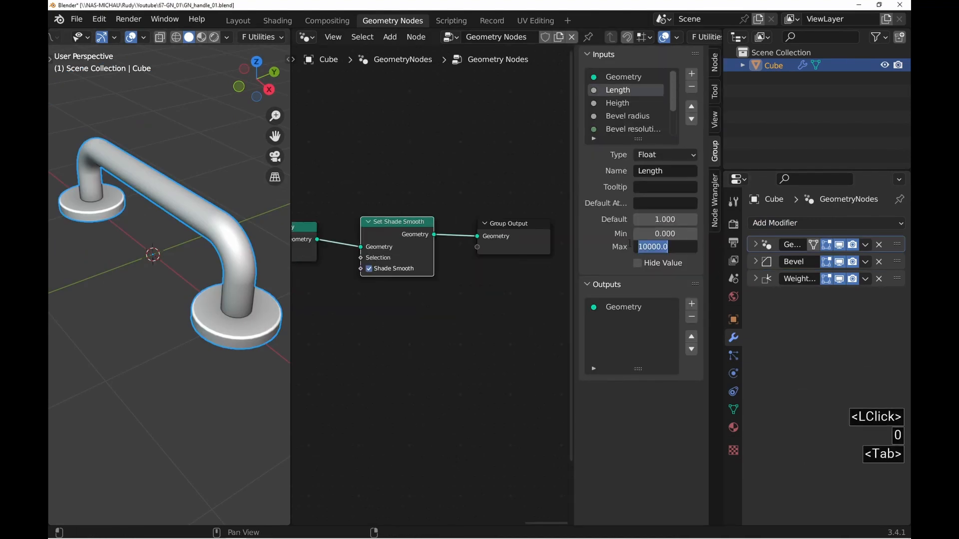
type("3")
key("Return")
left_click(755, 244)
left_click_drag(847, 279, 846, 280)
middle_click_drag(168, 240, 167, 289, "ctrl")
Limit the Heigth input to a minimum of 0 and a maximum of 1.5, and set the modifier's height to about 0.530.
left_click(617, 103)
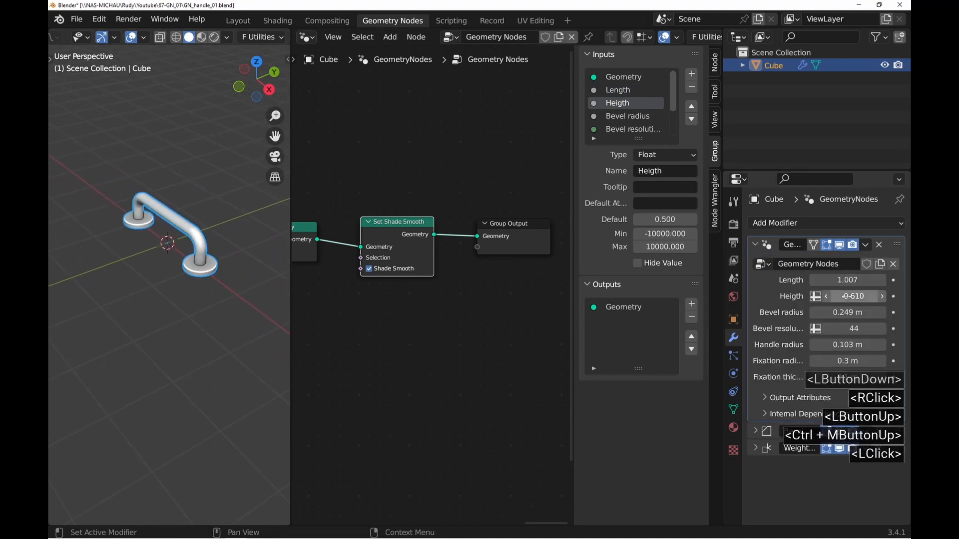
left_click(657, 233)
type("0")
key("Tab")
type("1.5")
key("Return")
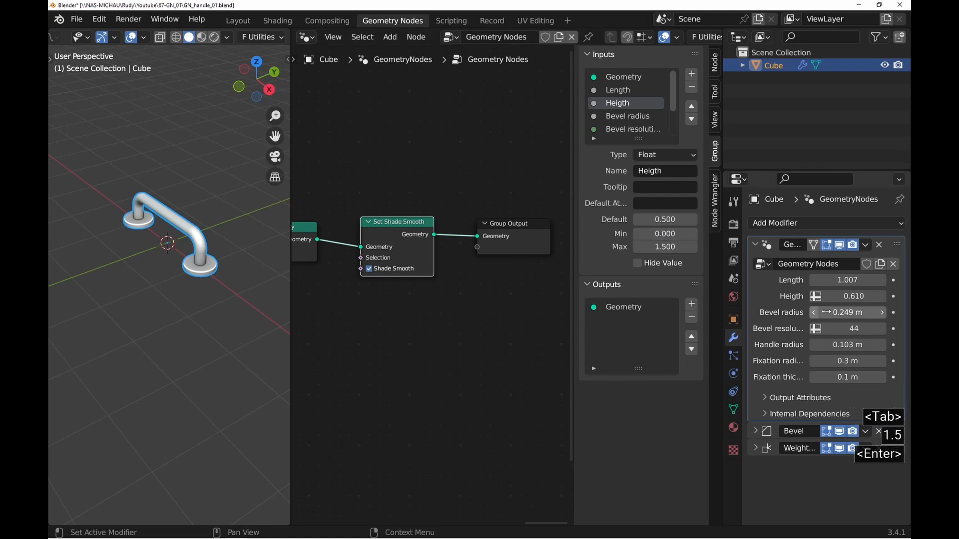
mouse_move(853, 296)
left_mouse_down()
mouse_move(879, 296)
mouse_move(853, 296)
left_mouse_up()
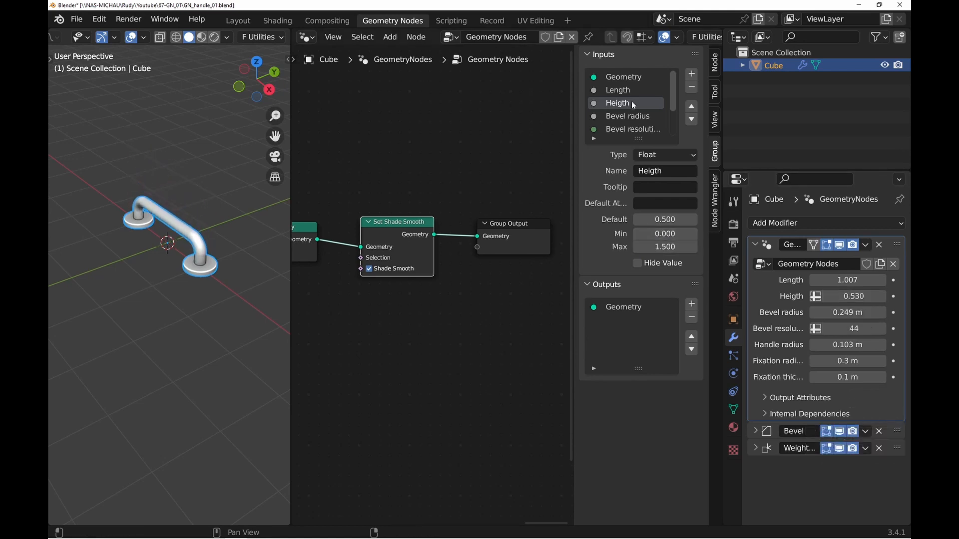
Correct the spelling of the Heigth group input to Height.
left_click(103, 530)
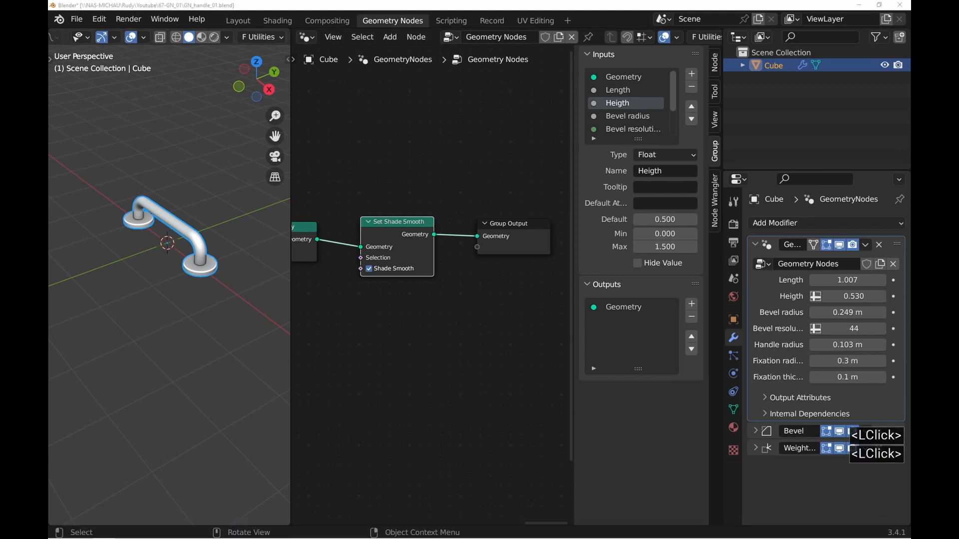
key("Return")
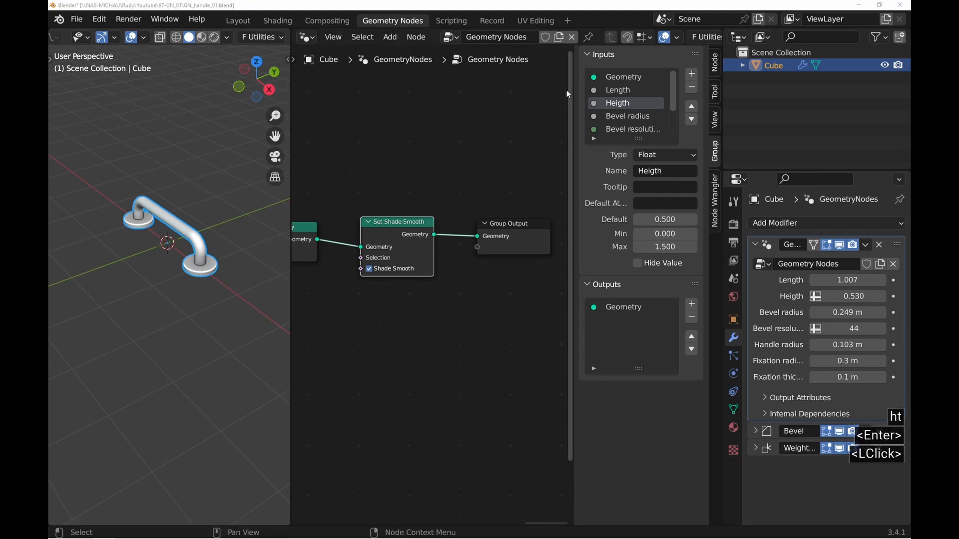
double_click(628, 106)
left_click_drag(628, 103, 621, 103)
type("ht")
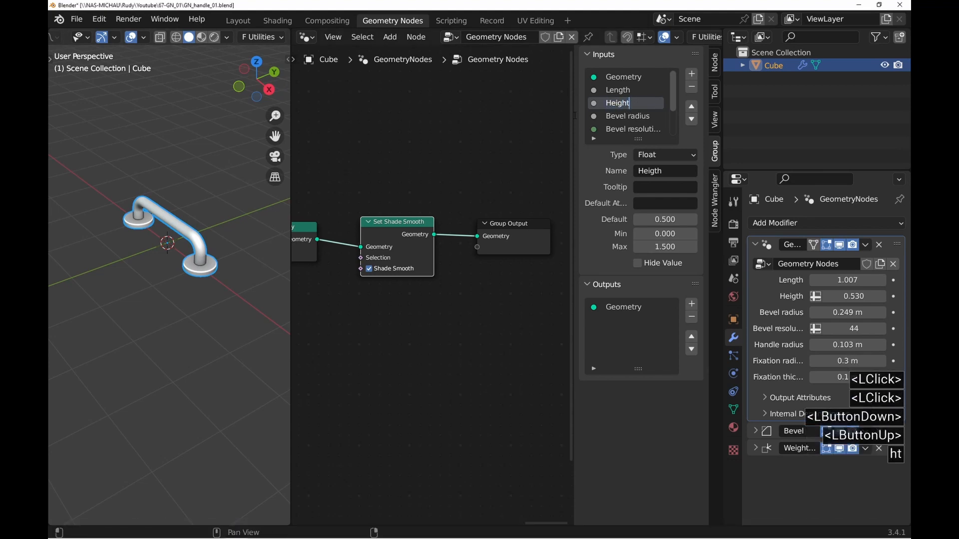
key("Return")
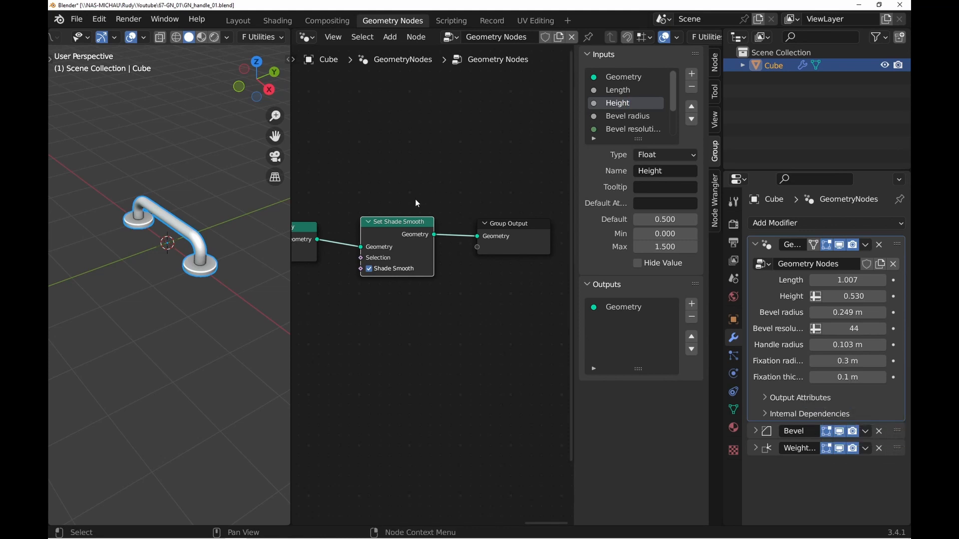
Raise the modifier's Height to about 1.320 and limit the Bevel radius input to a maximum of 1.
left_click(640, 119)
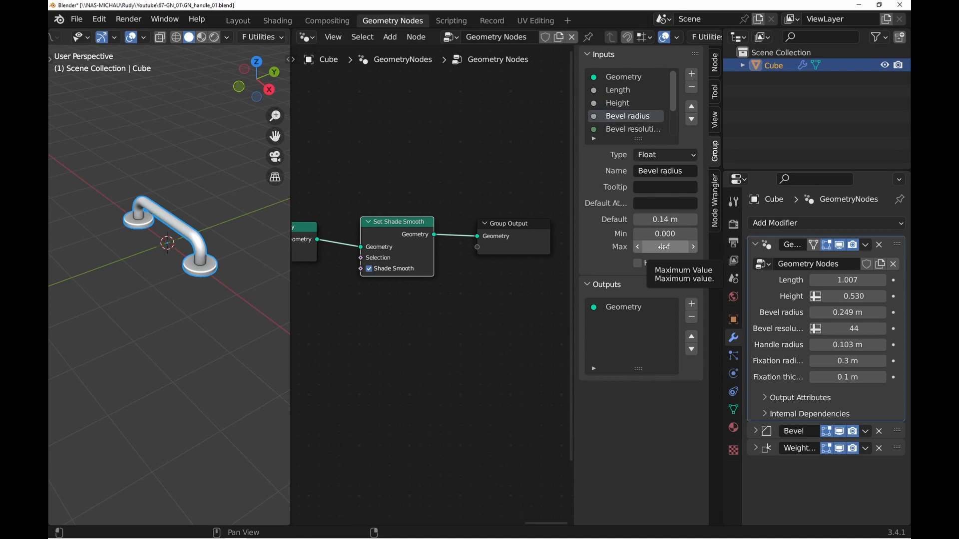
left_click(848, 312)
left_click_drag(852, 297, 869, 312)
left_click(666, 250)
type("1")
key("Return")
Set the modifier's Bevel radius to 0.2 m and the Bevel radius input's default to 0.2 m.
left_click(848, 313)
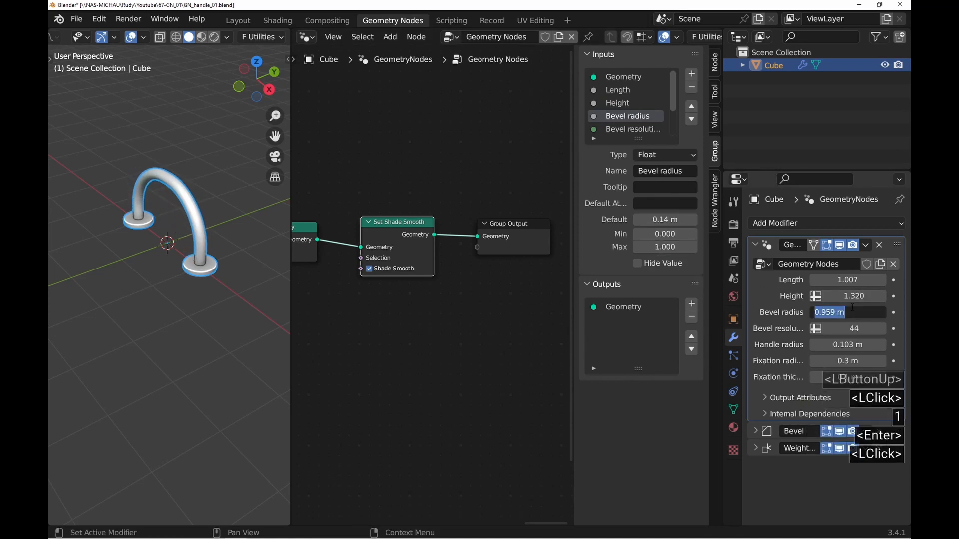
type(".2")
key("Return")
left_click(665, 219)
type(".2")
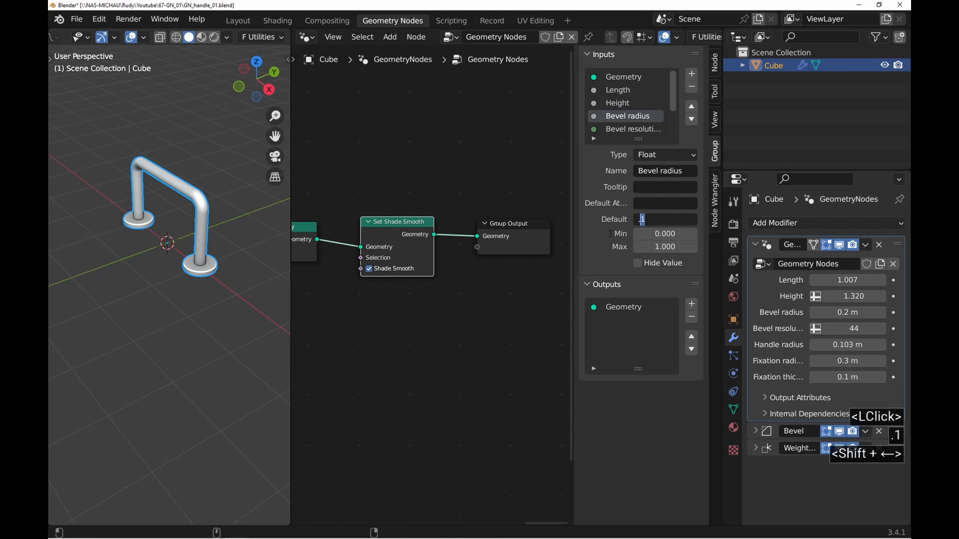
key("Return")
Limit the Bevel resolution input to a maximum of 16.
left_click(630, 128)
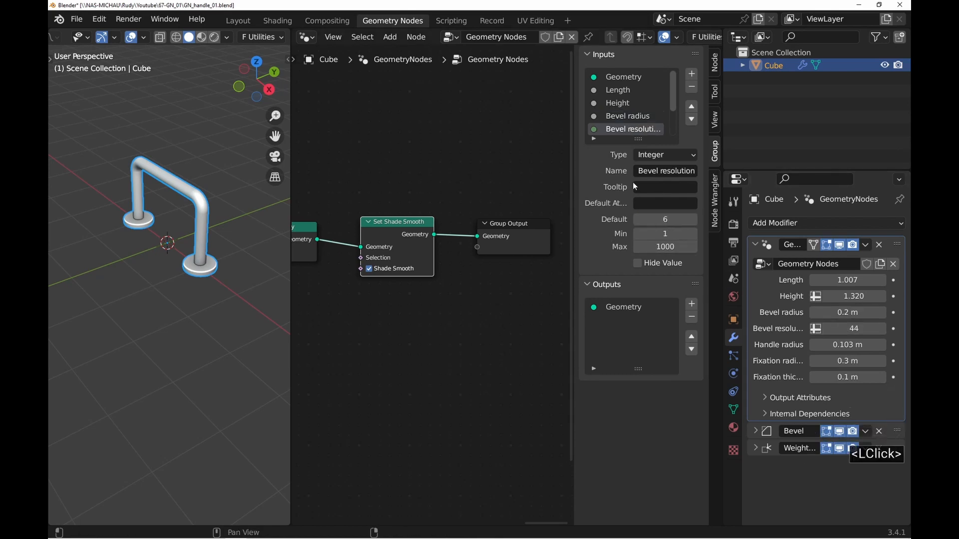
type("32")
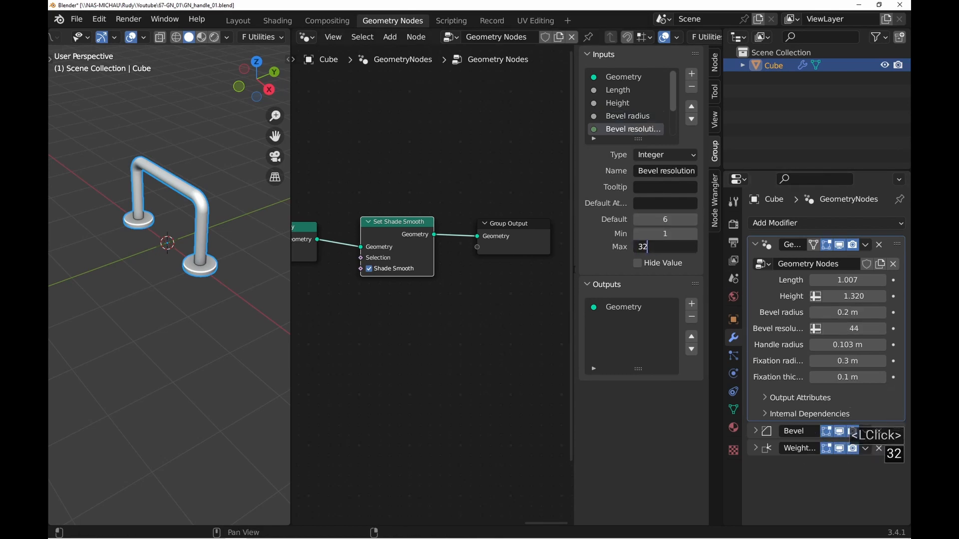
key("BackSpace")
key("BackSpace")
type("16")
key("Return")
middle_click_drag(220, 257, 186, 191)
Try out the Handle radius range in the modifier and limit the Handle radius input to a maximum of 1.
scroll(624, 106, "down", 5)
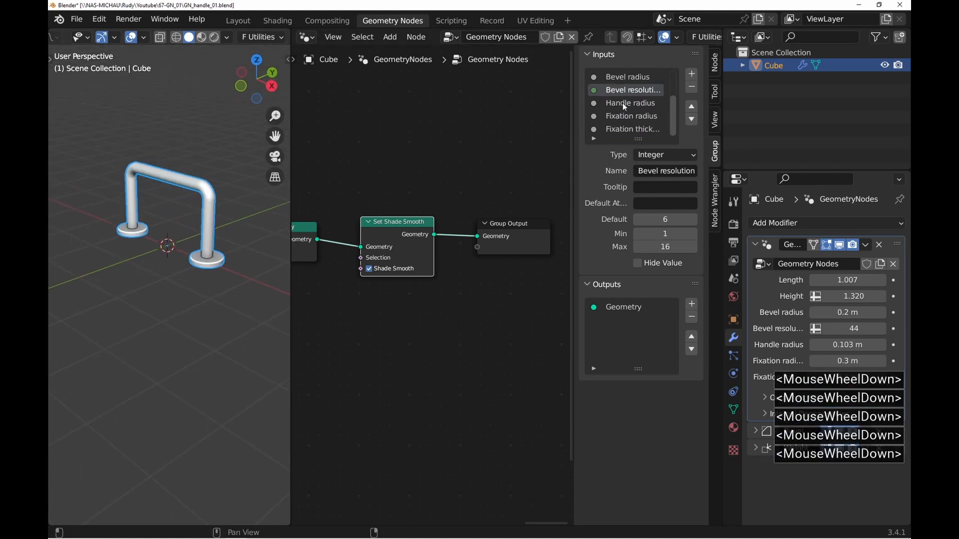
left_click(624, 106)
left_click_drag(847, 344, 884, 344, "shift")
right_click(884, 344, "shift")
left_click(665, 247)
type("1")
key("Return")
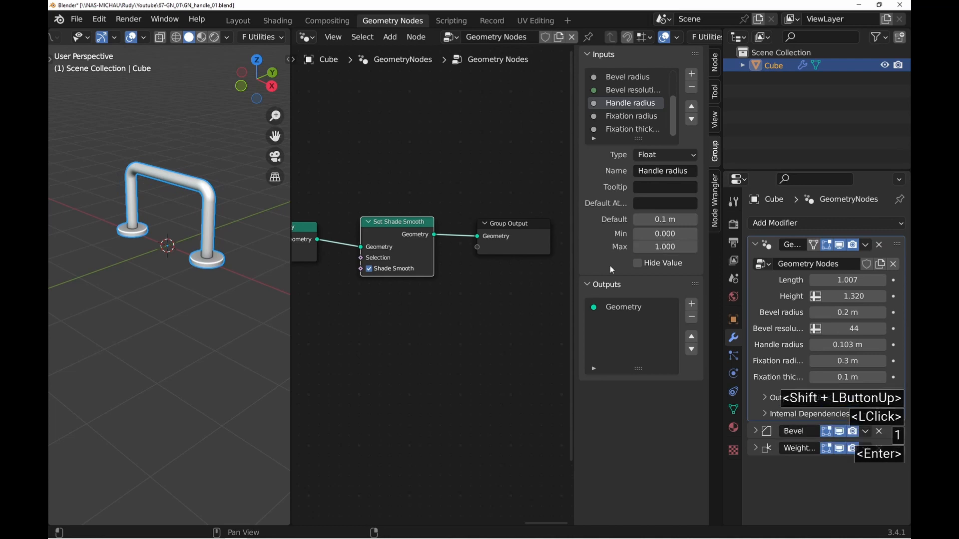
Edit the Fixation radius input's maximum and try out the radius range in the modifier.
left_click(642, 117)
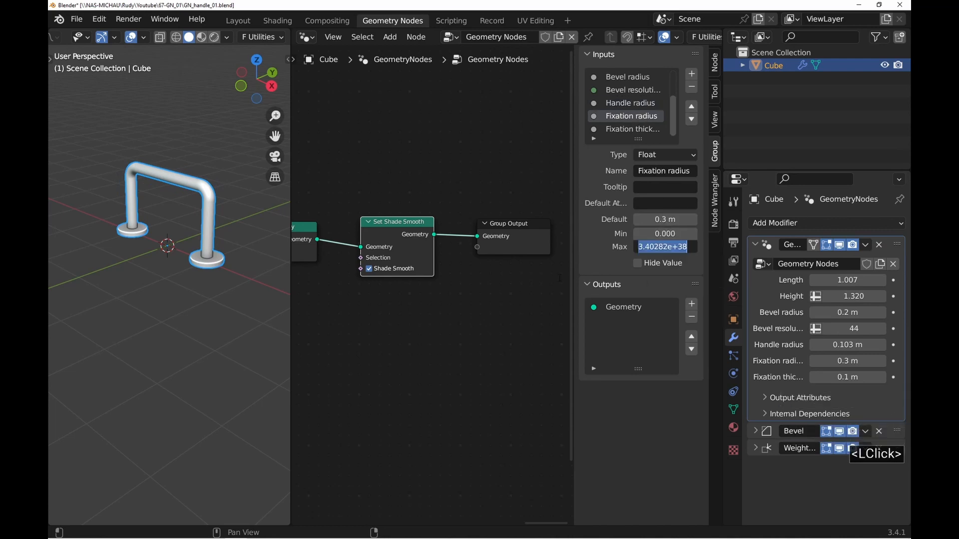
mouse_move(848, 361)
left_mouse_down()
mouse_move(871, 360)
mouse_move(848, 377)
left_mouse_up()
right_click(871, 361)
Limit the Fixation thickness input to a maximum of 0.5 and test the range in the modifier.
left_click(631, 129)
left_click(657, 247)
type(".5")
key("Return")
right_click(848, 377)
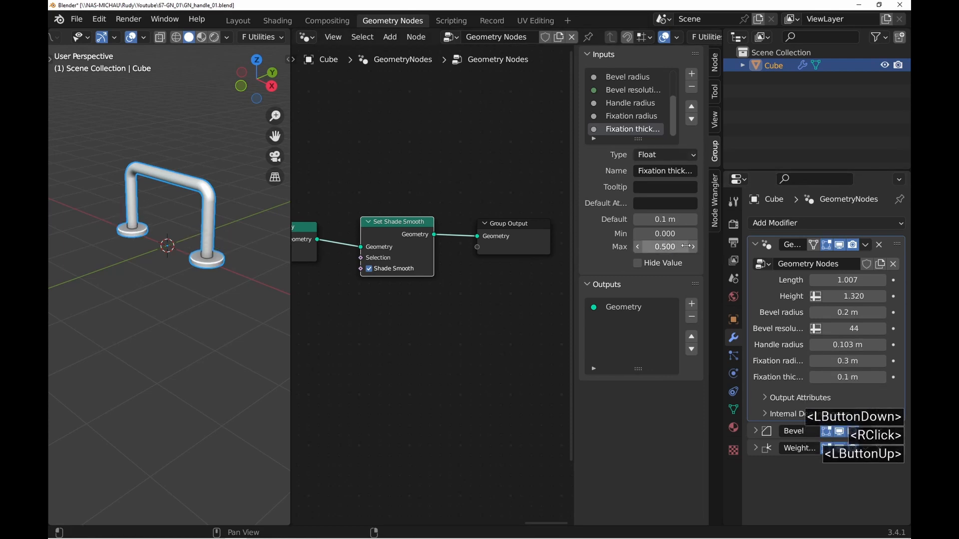
scroll(656, 106, "down", 2)
middle_click_drag(168, 193, 187, 193)
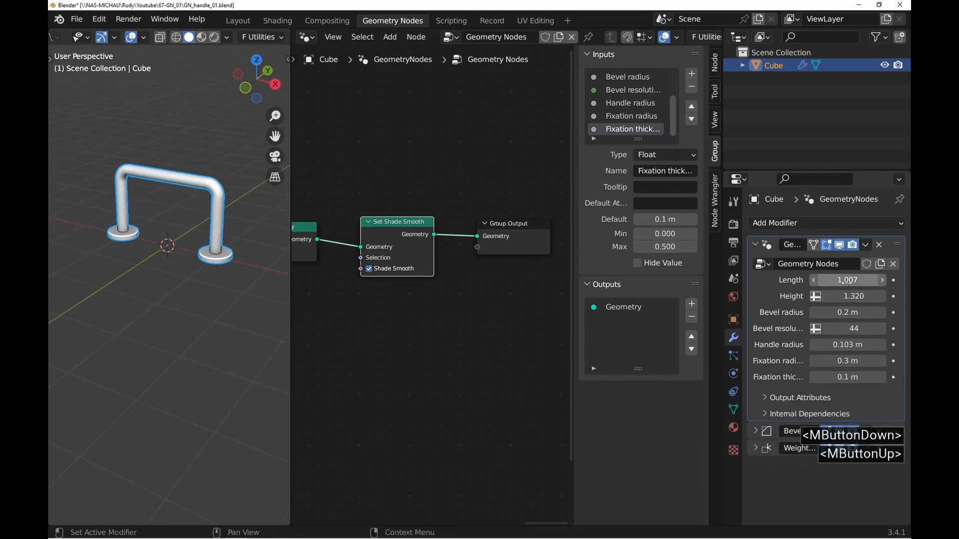
Set the Handle modifier's Length to 1 and its Height to 0.5.
left_click_drag(848, 280, 847, 280)
right_click(847, 280)
left_click(848, 280)
type("1")
key("Return")
left_click(854, 296)
type(".5")
key("Return")
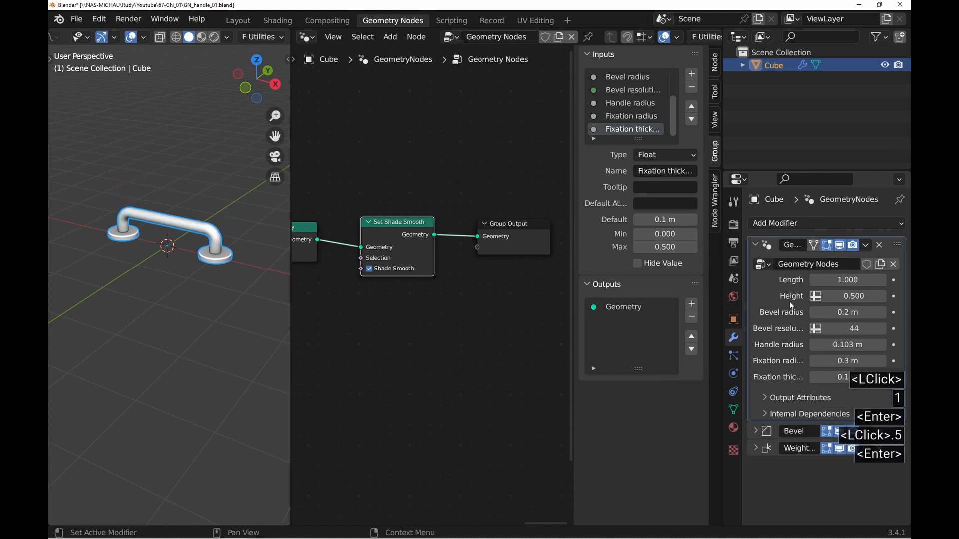
Set the modifier's Bevel resolution to 16 and the Handle radius to 0.1 m.
middle_click_drag(170, 280, 159, 239, "ctrl")
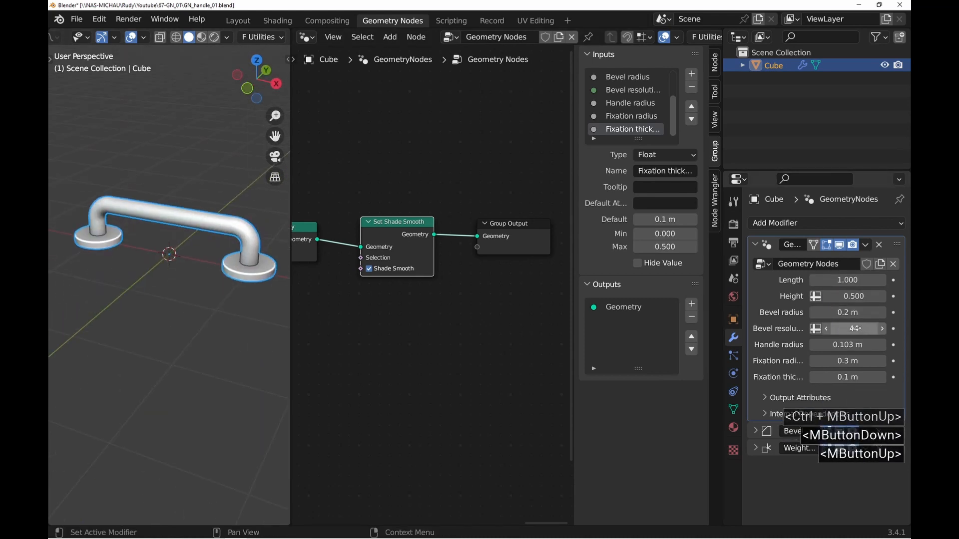
left_click(824, 329)
type("16")
key("Return")
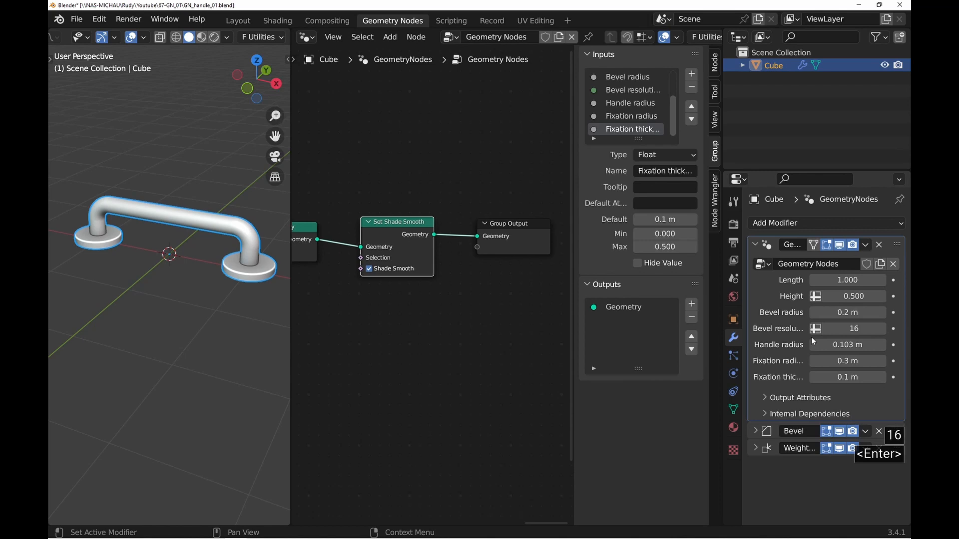
left_click(813, 345)
type(".1")
key("Return")
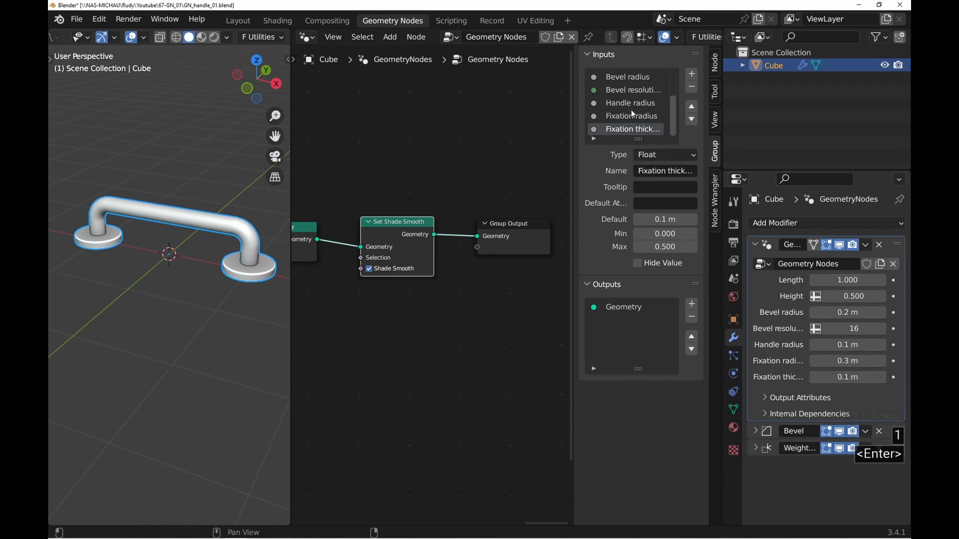
left_click(630, 116)
left_click(632, 130)
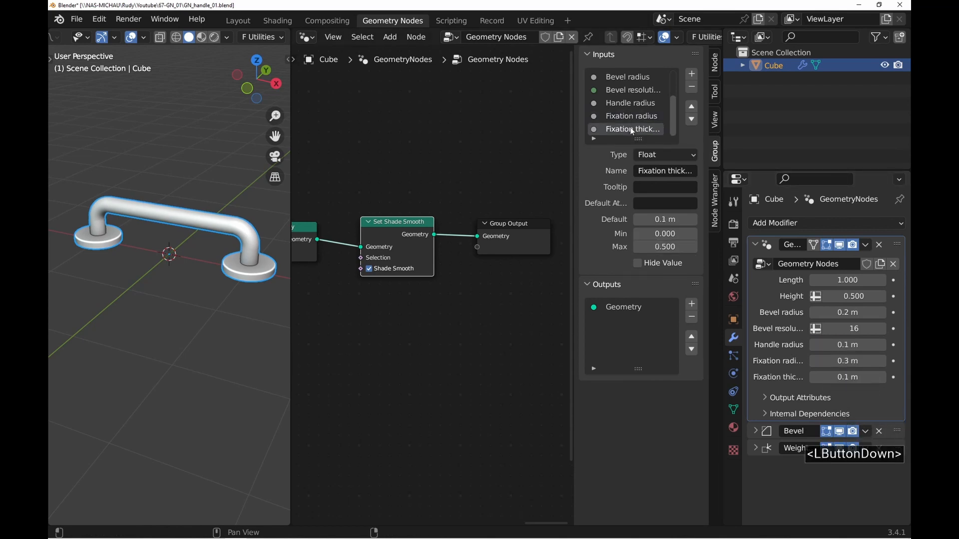
Rename the Cube object as Handle.
middle_click_drag(250, 250, 222, 242)
double_click(773, 65)
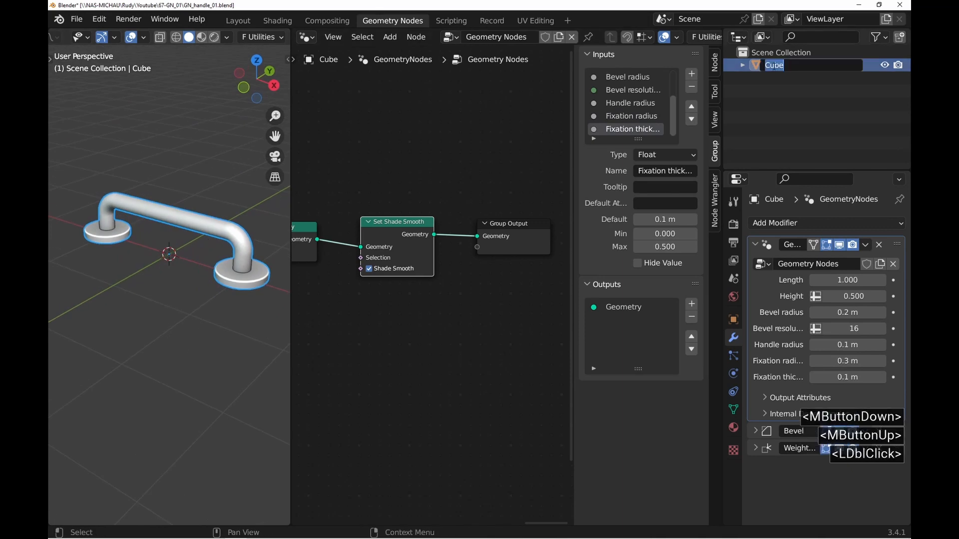
type("Handle")
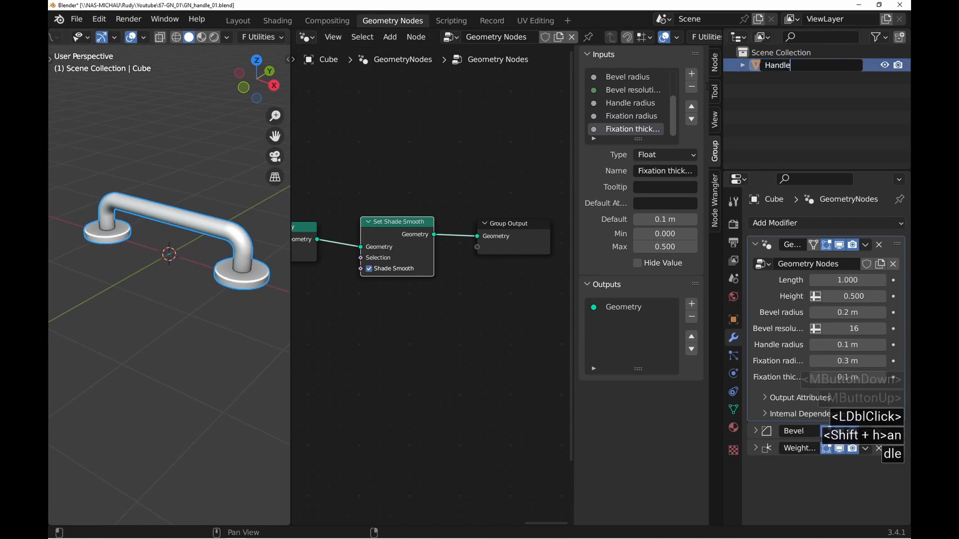
key("Return")
Create a new collection named Handle and move the Handle object into it.
right_click(787, 67)
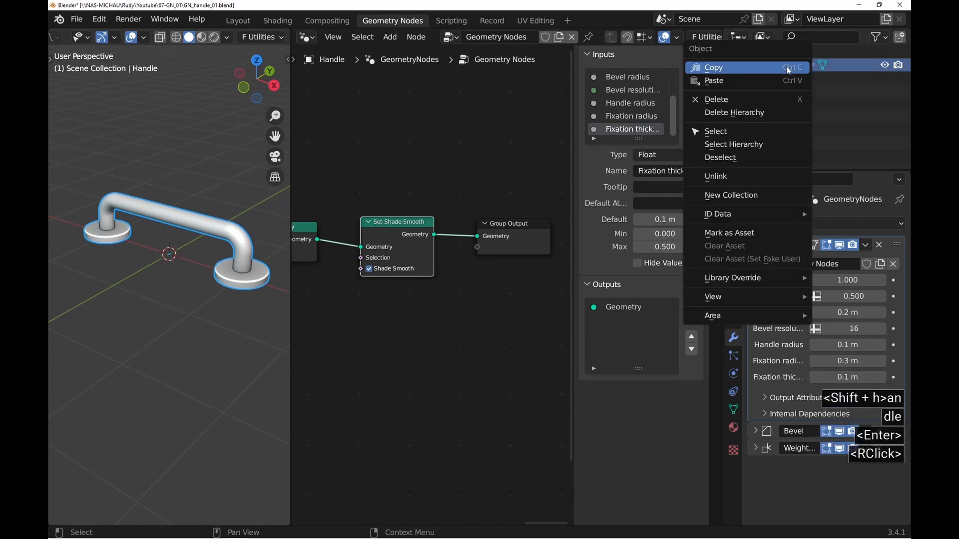
left_click(747, 196)
double_click(774, 66)
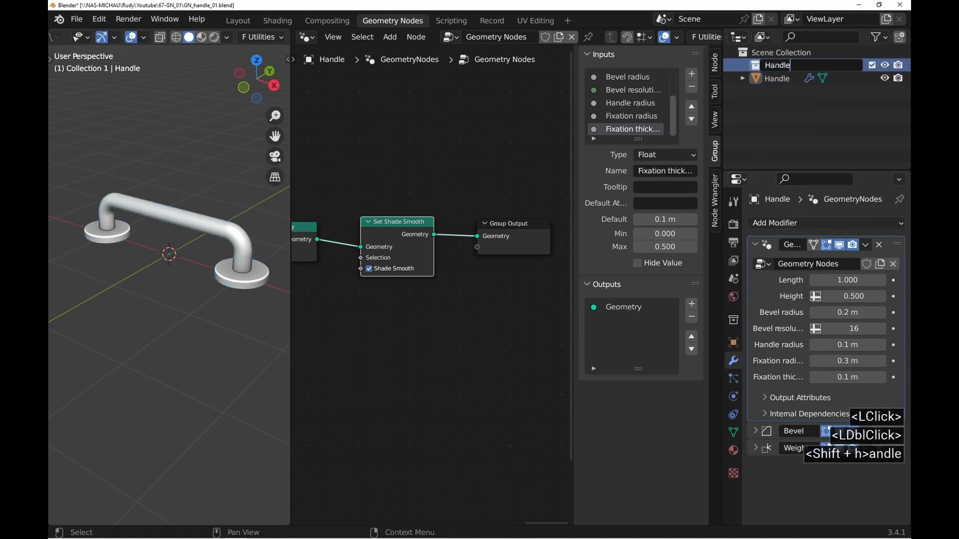
key("Return")
left_click_drag(775, 79, 799, 69)
Rename both the geometry nodes modifier and its node group as Handle.
key("ctrl+space")
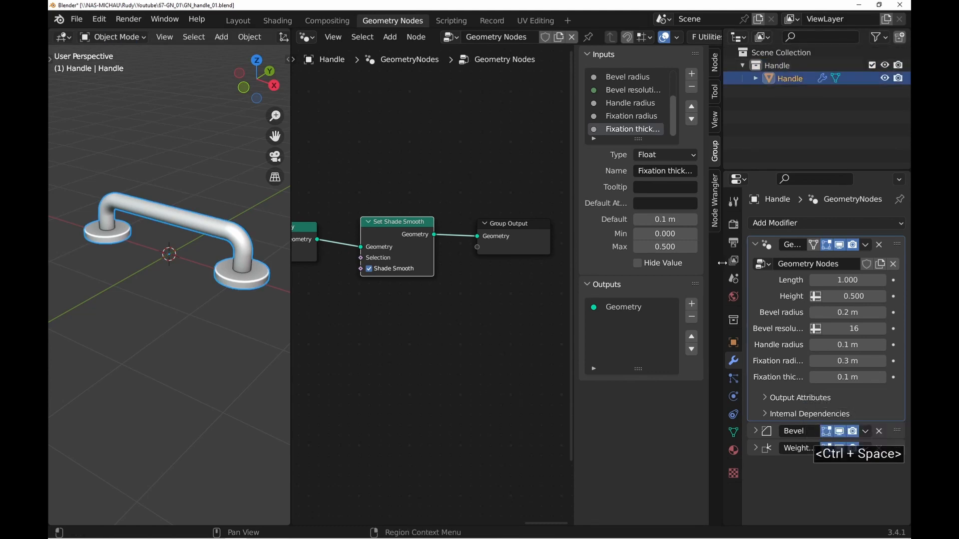
left_click_drag(722, 265, 656, 265)
left_click(769, 247)
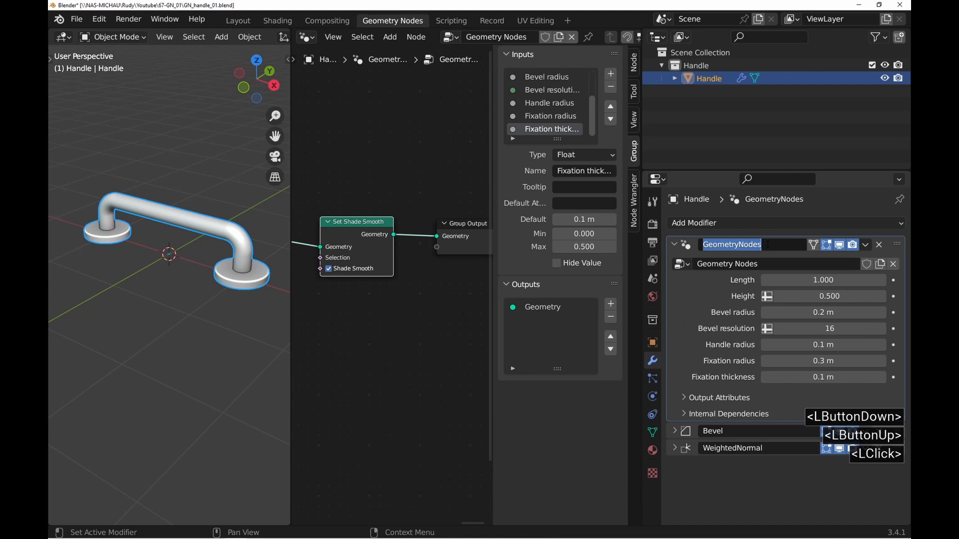
type("Han")
type("dle")
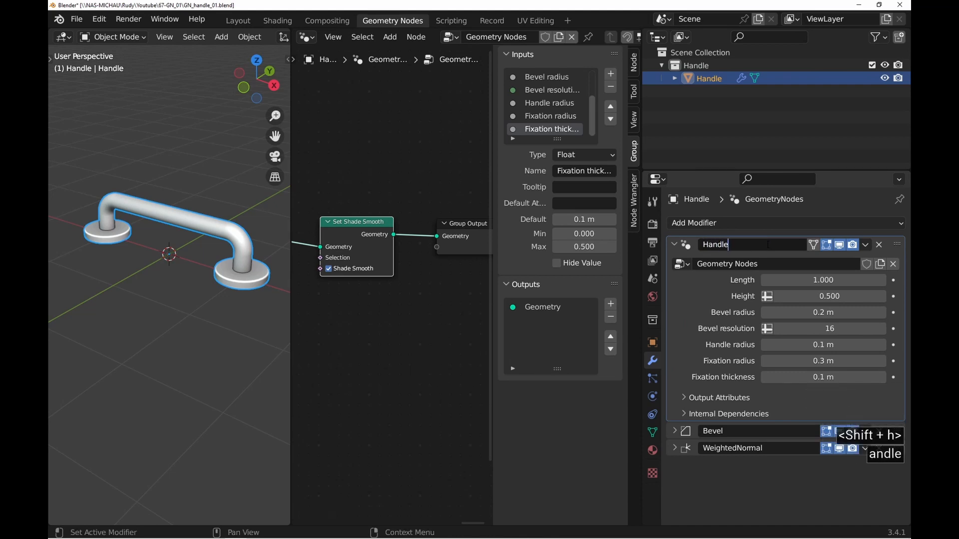
key("Return")
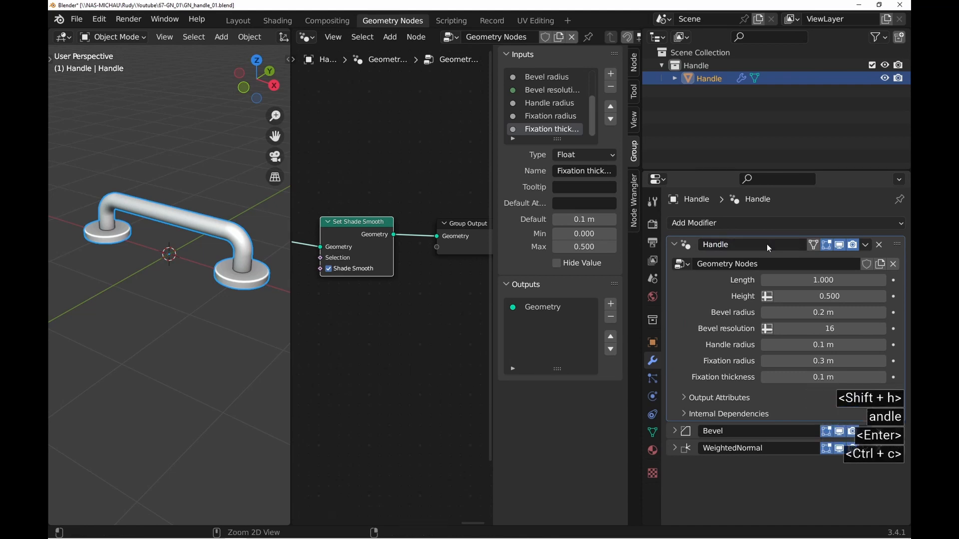
key("ctrl+v")
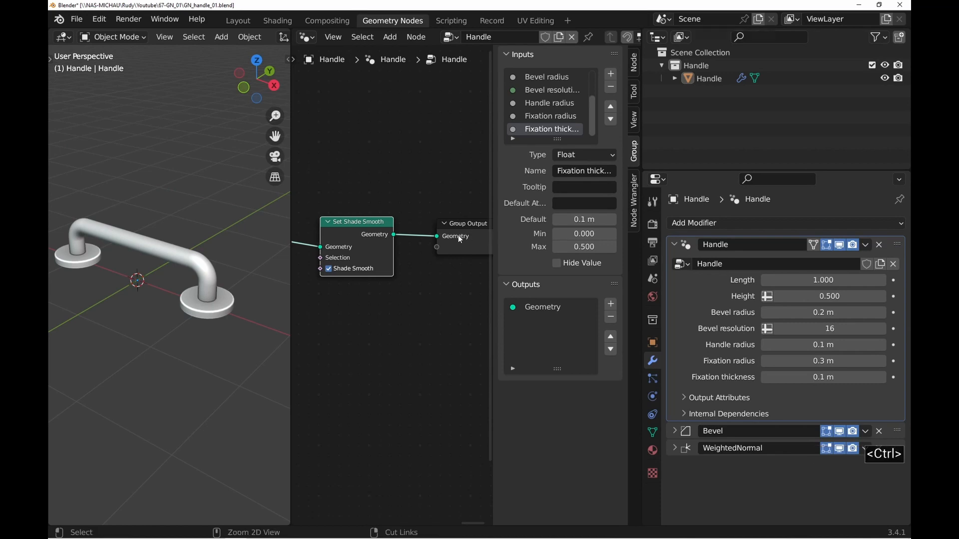
Insert a Set Material node between the Set Shade Smooth and Group Output nodes, making room for it.
key("ctrl+space")
left_click_drag(363, 187, 529, 273)
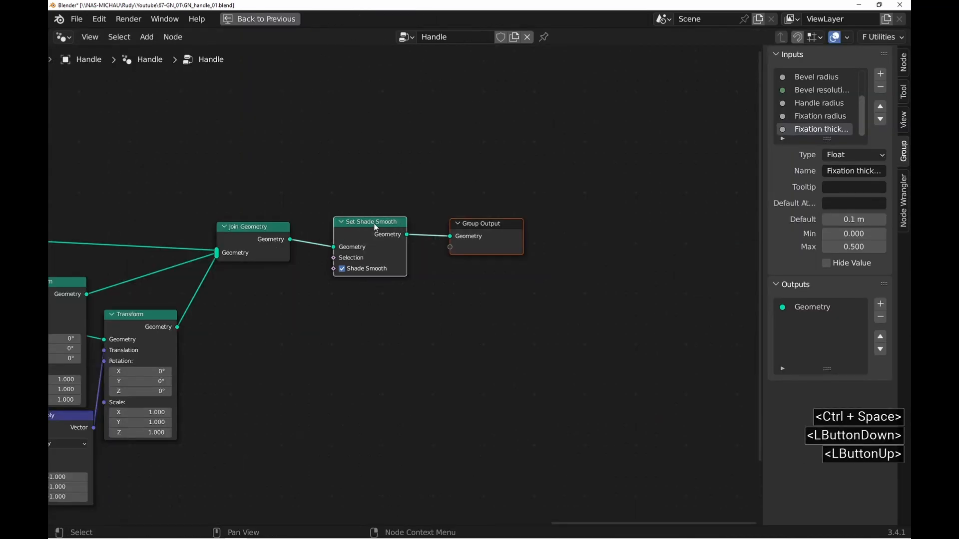
left_click(485, 232)
left_click_drag(485, 231, 691, 232)
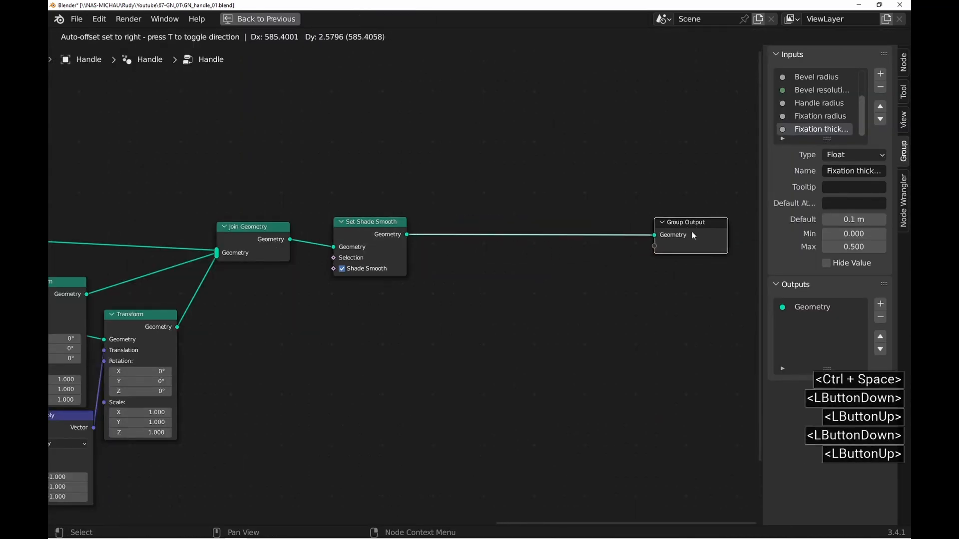
left_click(495, 261)
key("shift+a")
left_click(478, 234)
type("set")
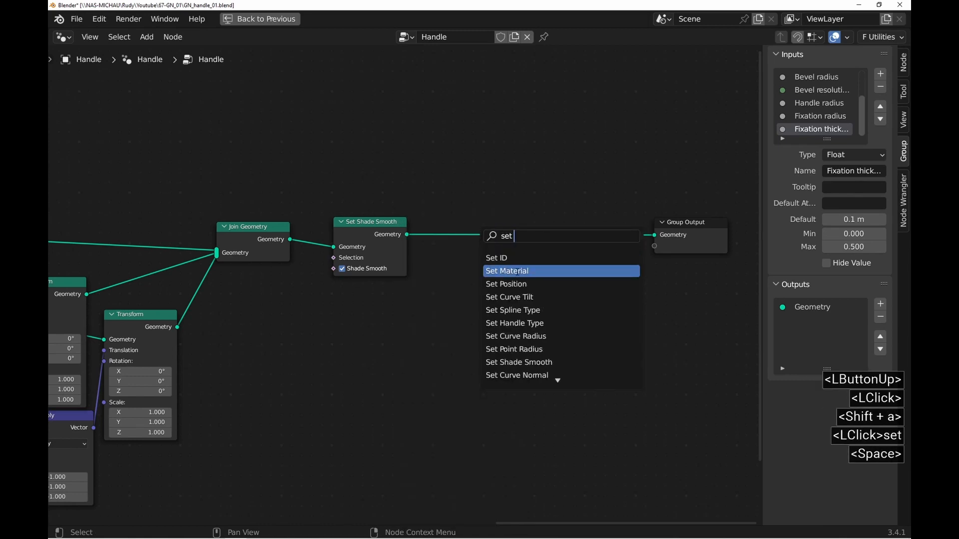
left_click(516, 271)
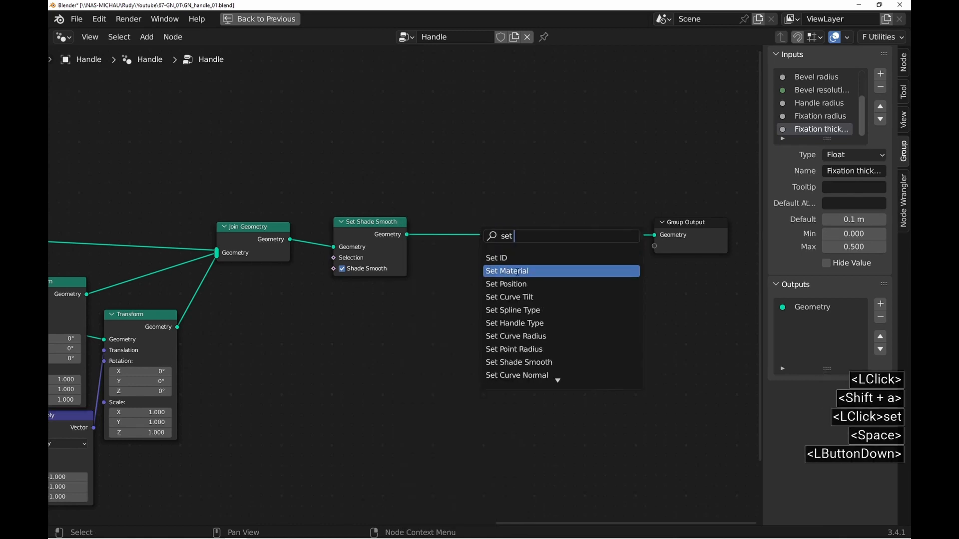
left_click(520, 262)
left_click(291, 311)
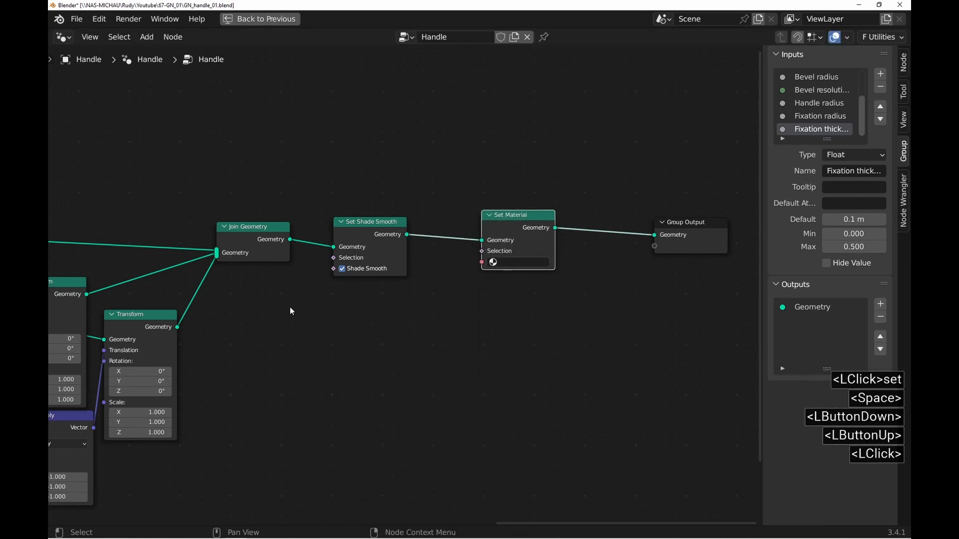
Add a Group Input node and expose the Set Material node's Material socket as a new group input.
middle_click_drag(265, 300, 386, 265)
key("shift+a")
left_click(464, 233)
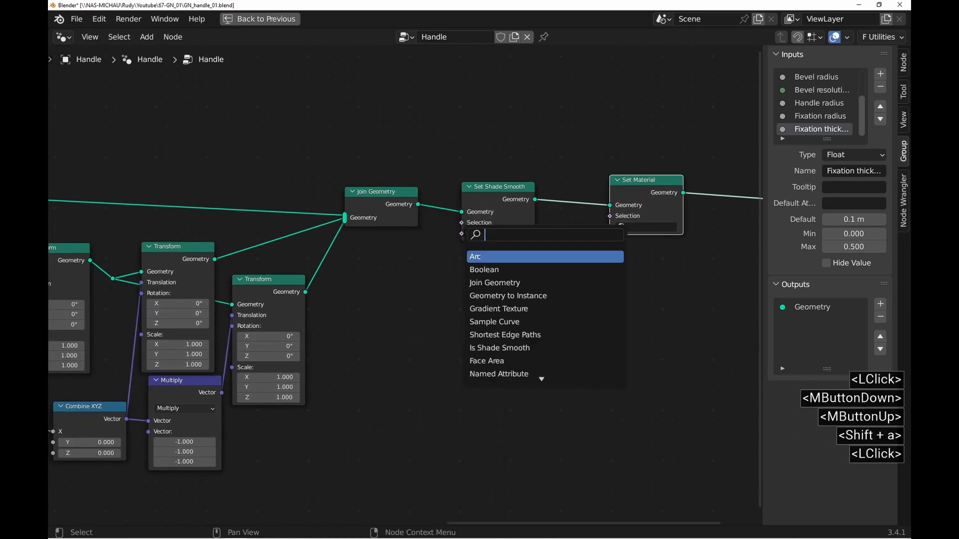
type("inp")
left_click(501, 256)
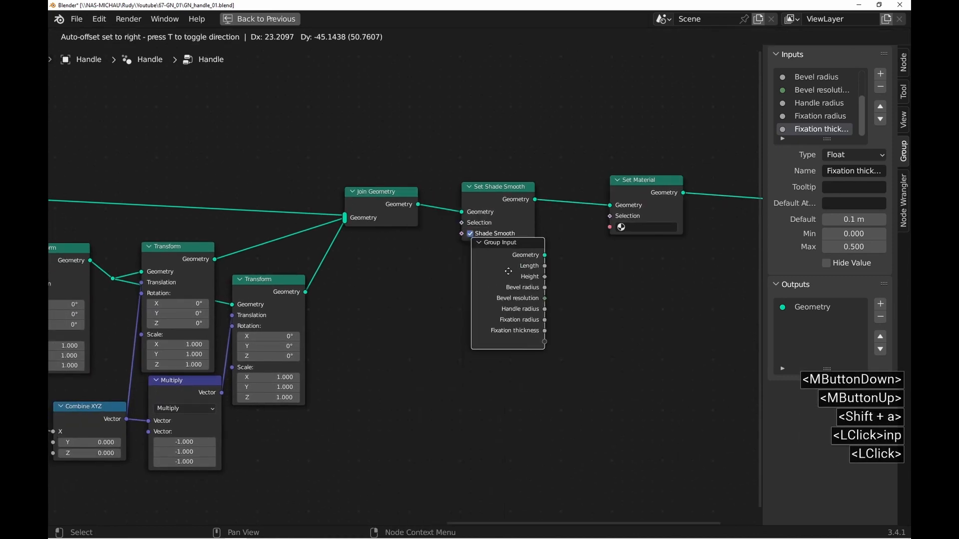
left_click(498, 280)
left_click_drag(534, 351, 615, 226)
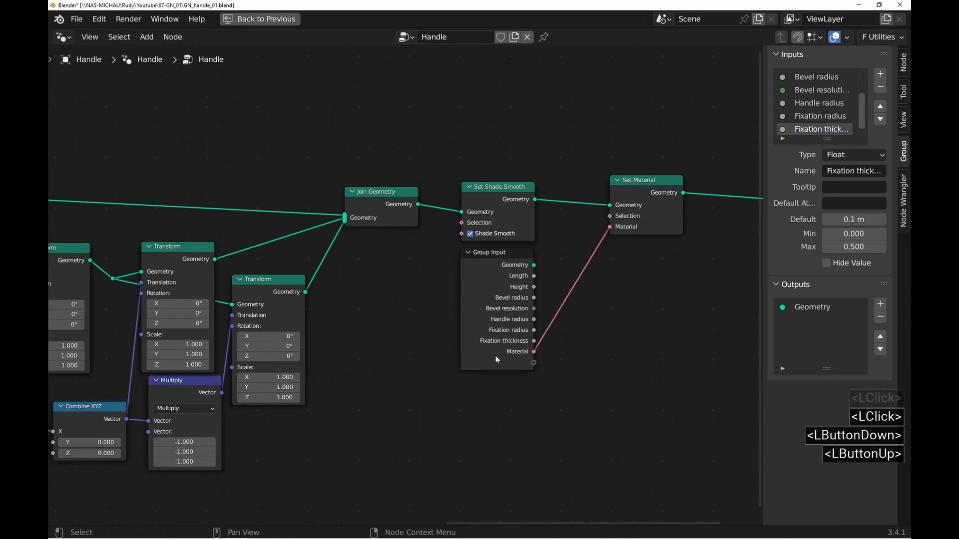
key("ctrl+space")
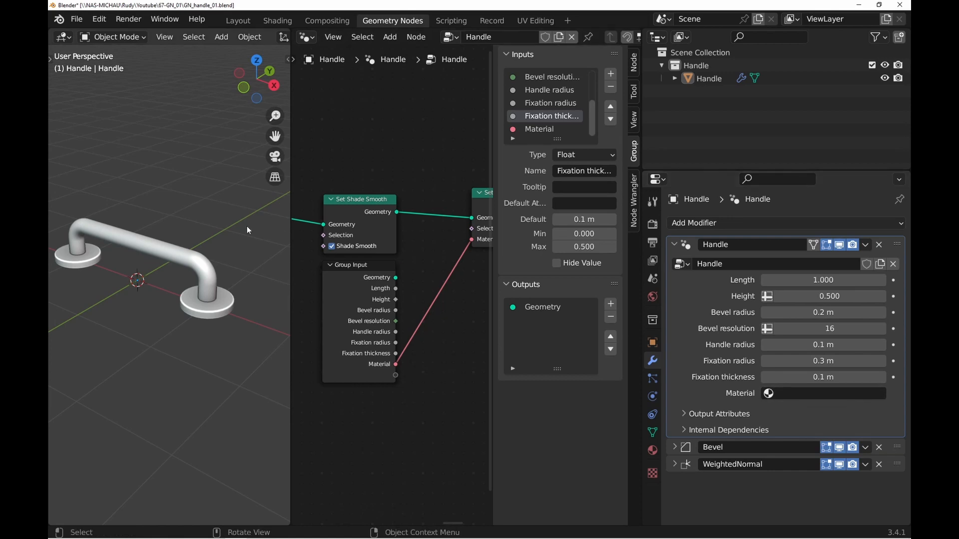
Select the handle and start creating a Fluent Catalyst asset in the Tutorial library with the Handle geometry modifier.
key("ctrl+space")
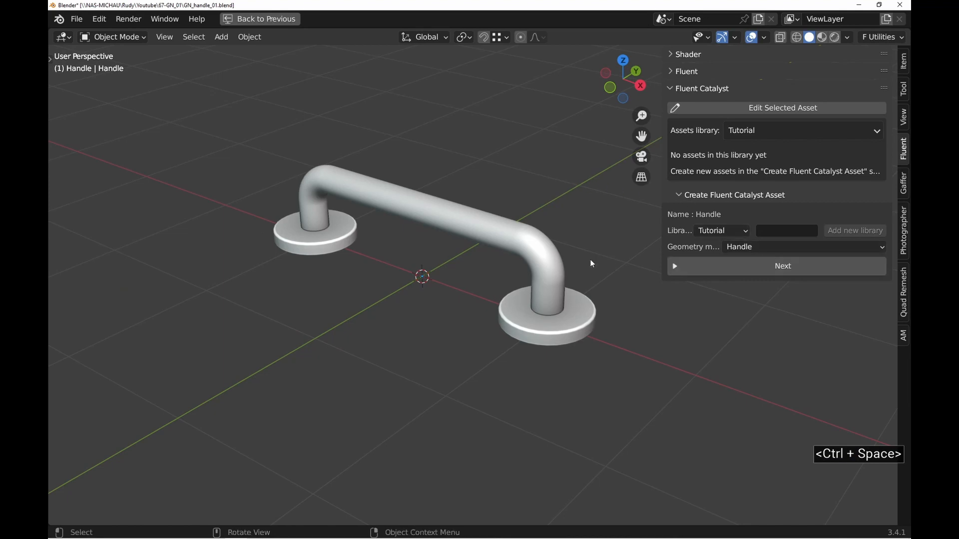
left_click(497, 246)
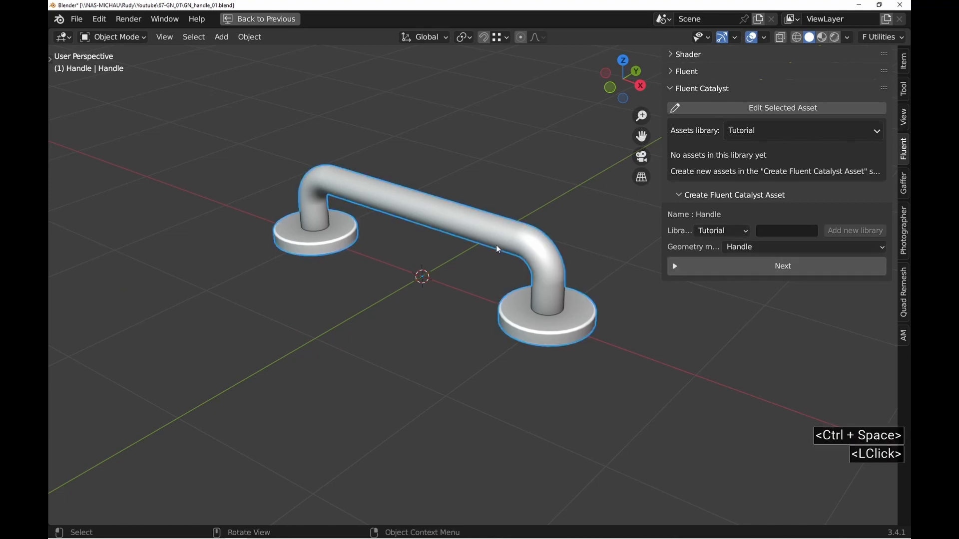
left_click(772, 267)
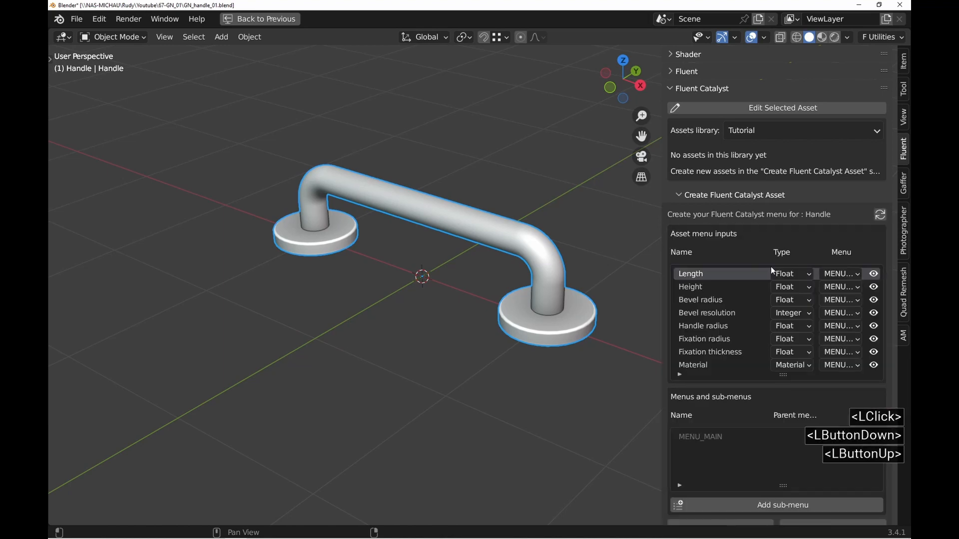
Add a sub-menu named Fixation to the asset's menu.
left_click(737, 505)
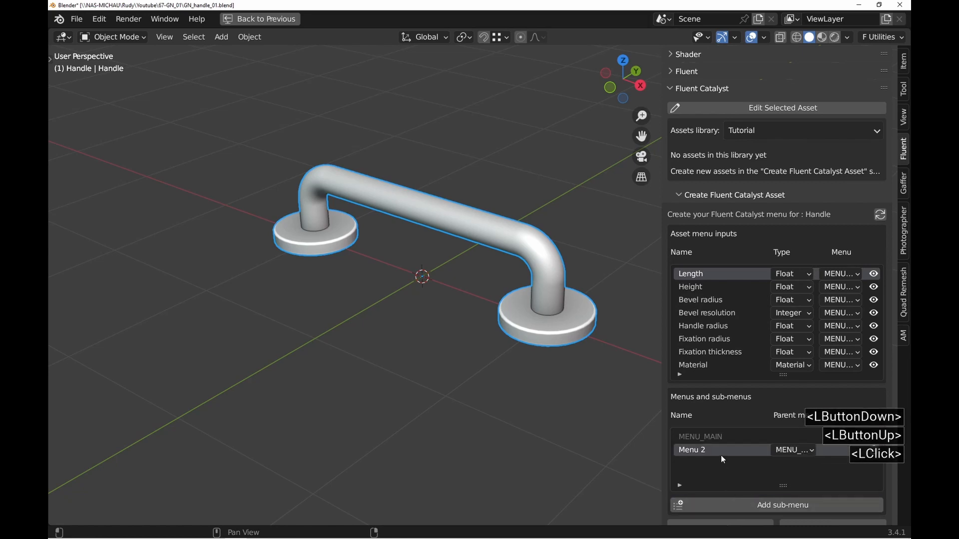
double_click(698, 451)
type("Fixation")
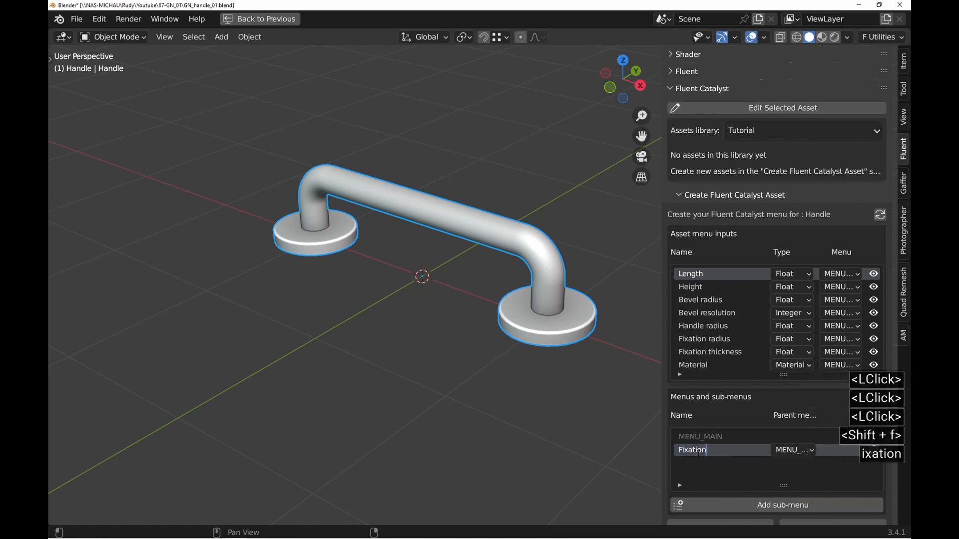
key("Return")
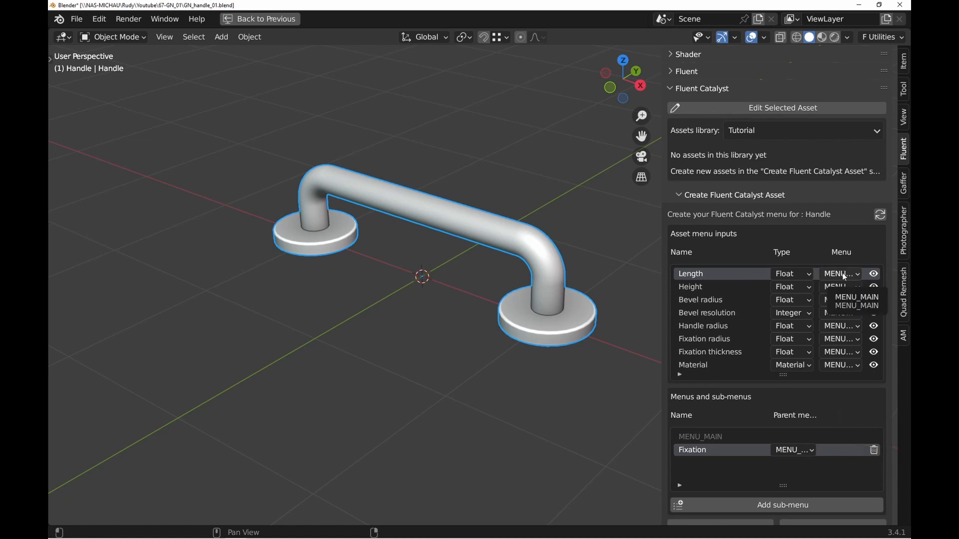
Assign the Fixation radius and Fixation thickness inputs to the Fixation sub-menu.
left_click(850, 339)
left_click(798, 369)
left_click(835, 356)
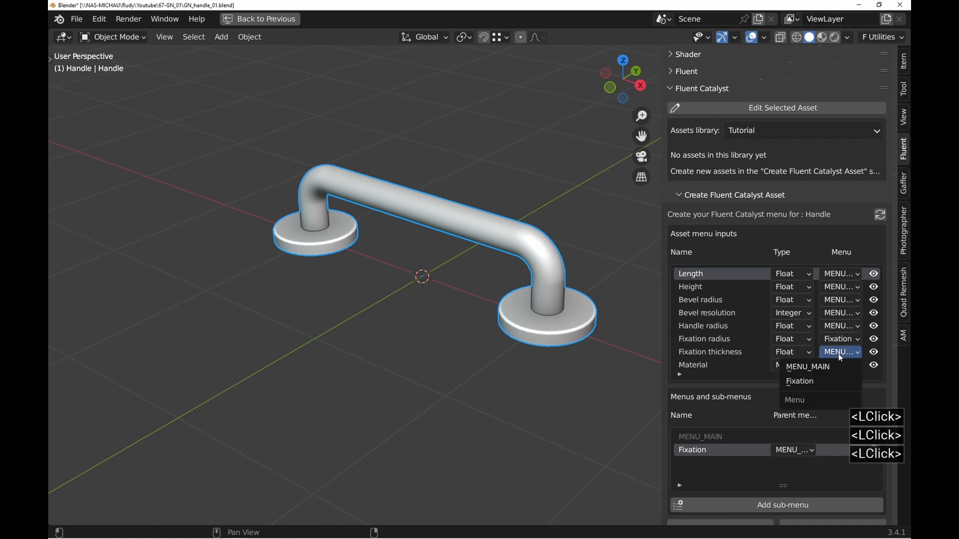
left_click(811, 380)
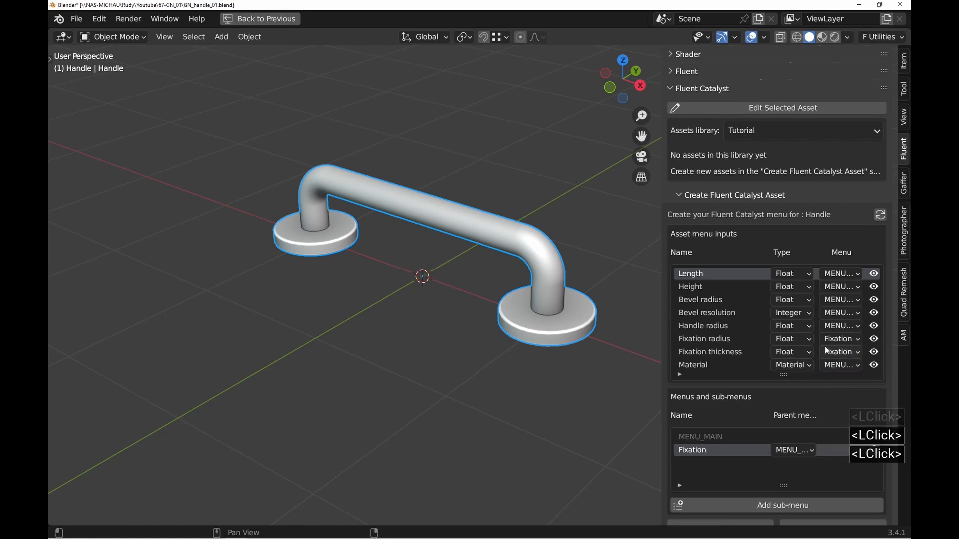
Proceed to the preview render settings and add the asset to the Tutorial library, using the asset materials.
scroll(818, 402, "down", 4)
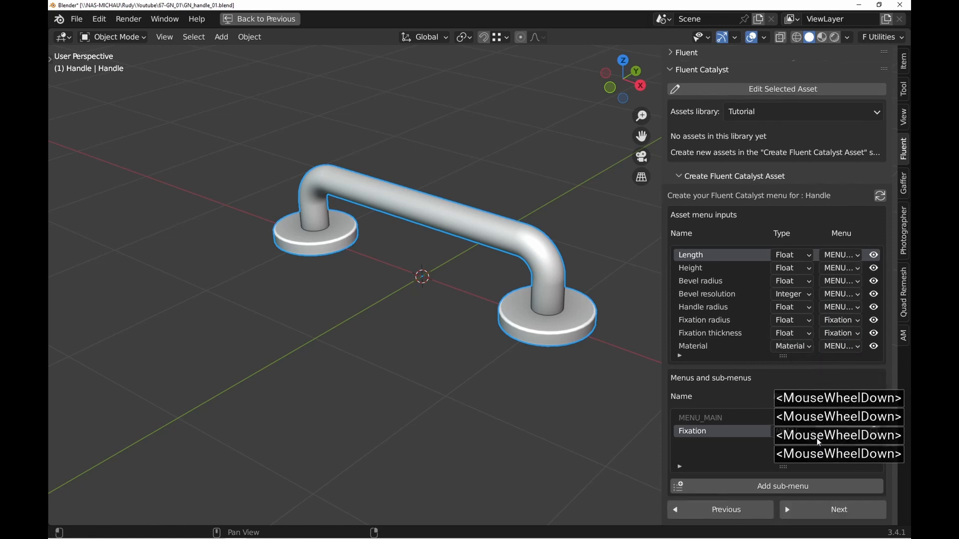
left_click(838, 513)
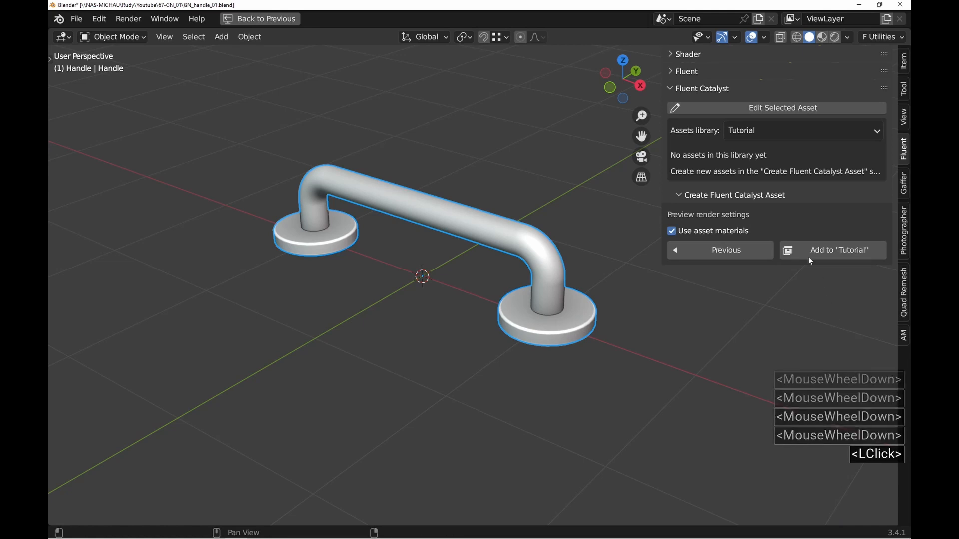
left_click(854, 252)
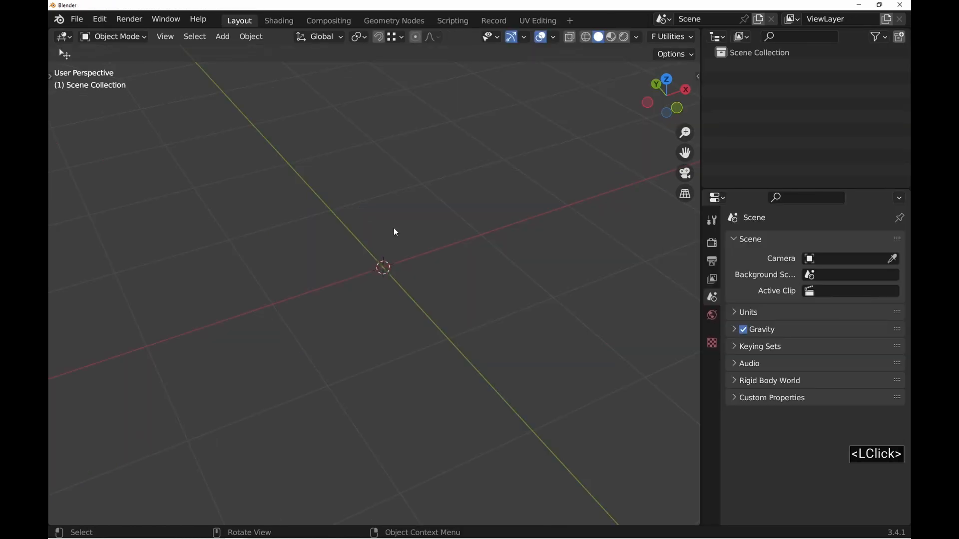
Show the Fluent Catalyst controls in the sidebar and add a cube to the empty scene.
key("n")
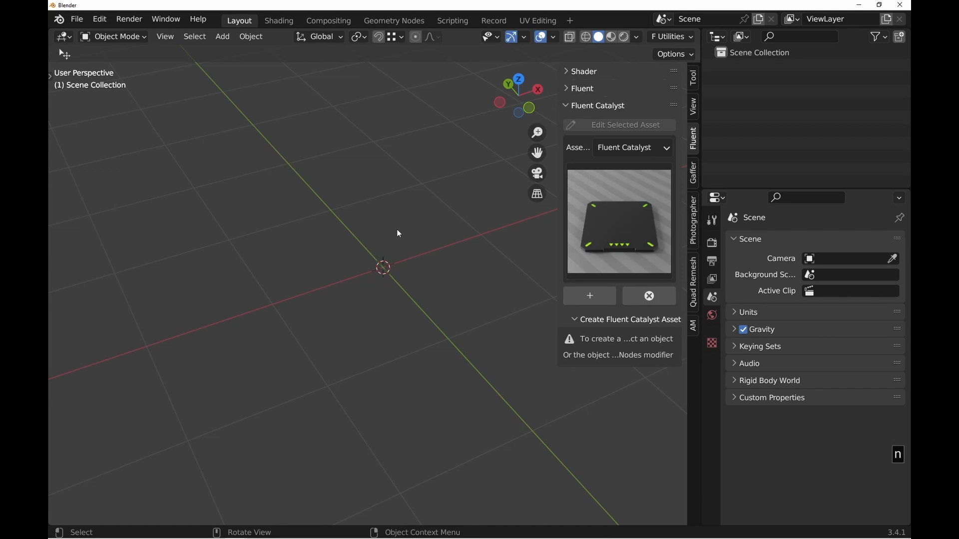
key("shift+a")
left_click(449, 244)
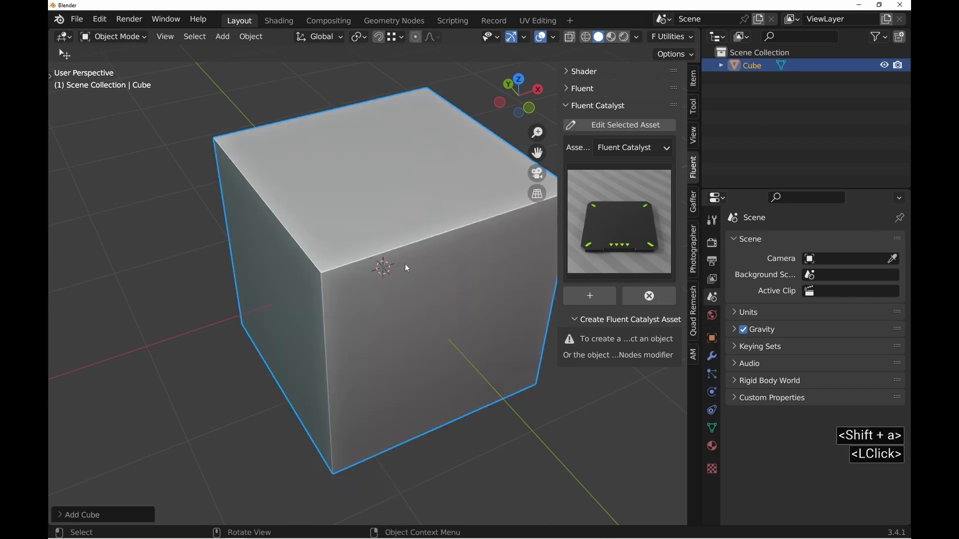
middle_click_drag(406, 263, 386, 239, "shift")
Add the Handle asset from the Tutorial library and move it with snapping onto the cube's front face.
left_click(632, 148)
left_click(625, 175)
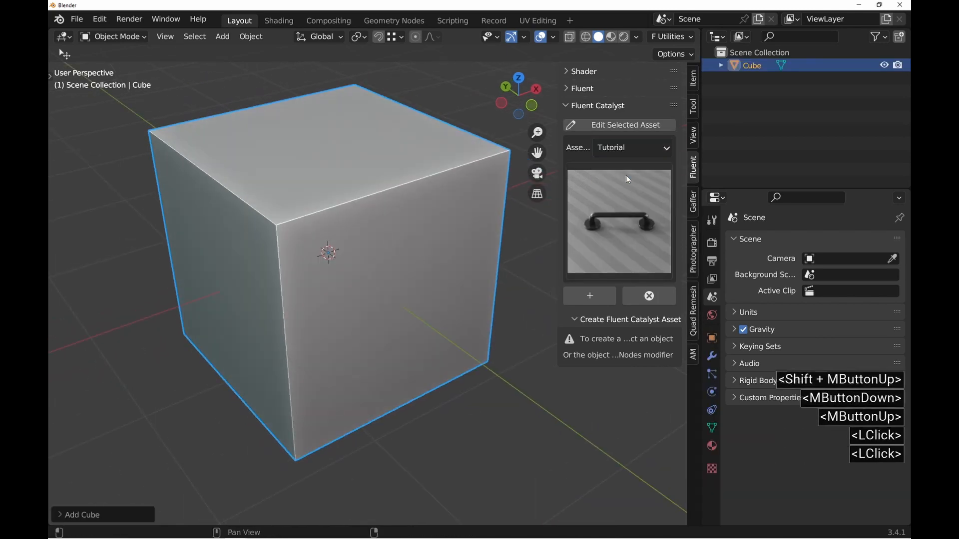
left_click(622, 216)
left_click(594, 315)
key("g")
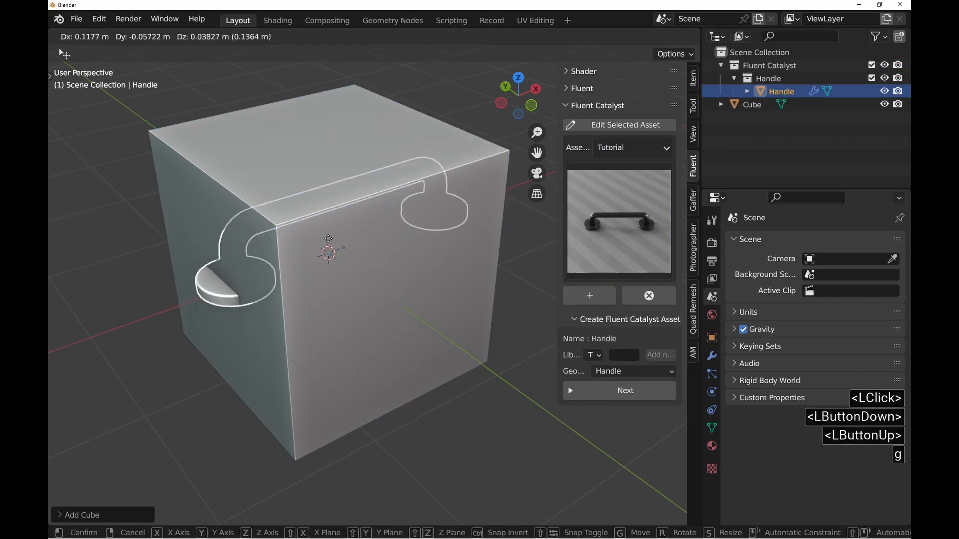
key("ctrl")
left_click(394, 297, "ctrl")
Rotate the handle 90° about its local Z axis so it stands vertically, and scale it down to fit the face.
key("r")
key("z")
key("z")
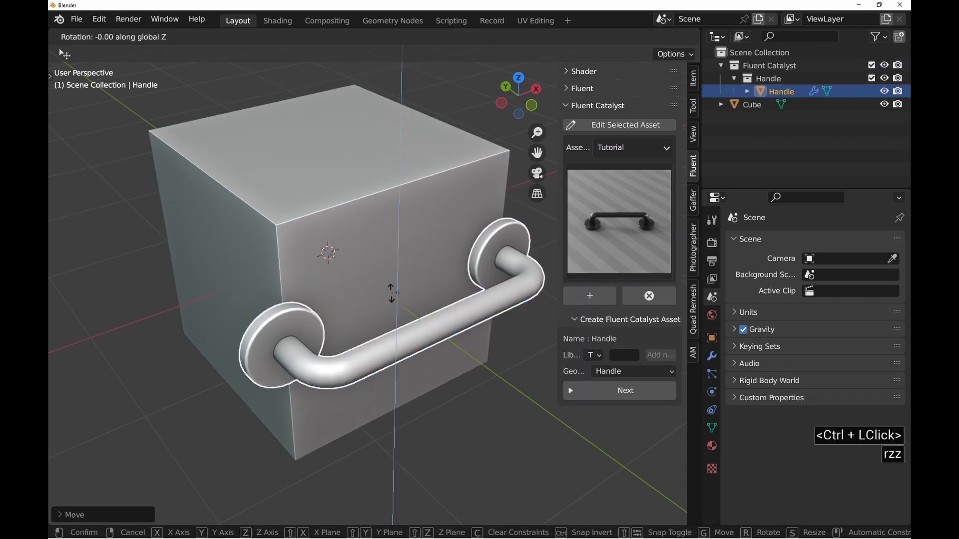
type("90")
key("Return")
key("s")
left_click(451, 334)
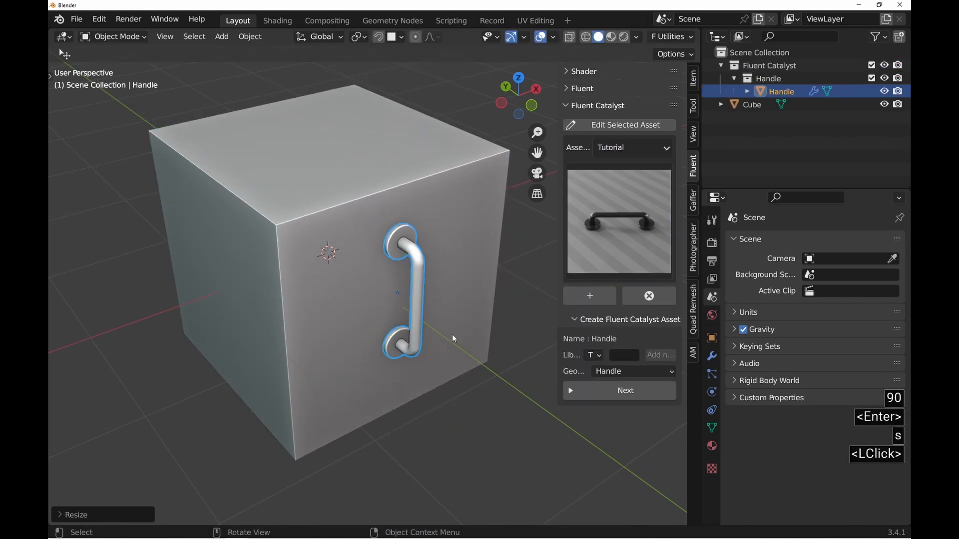
Start editing the selected handle as a Fluent Catalyst asset and increase its Length.
middle_click_drag(451, 334, 384, 259)
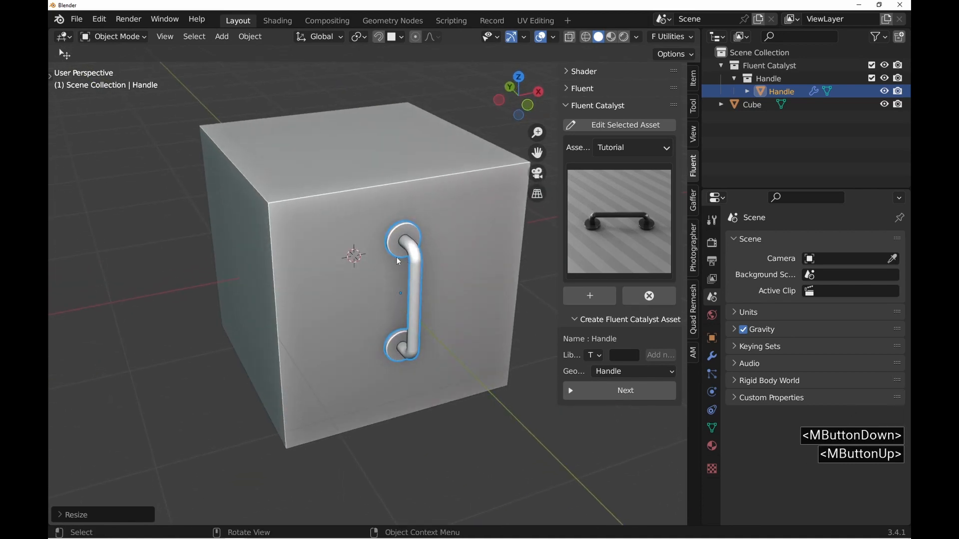
left_click(612, 127)
left_click(307, 210)
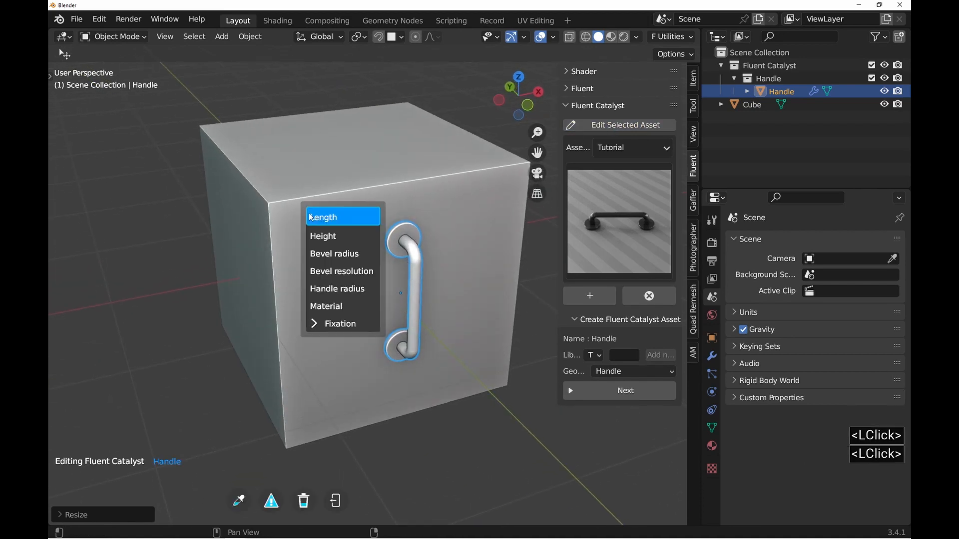
left_click(342, 215)
left_click(317, 225)
left_click(319, 226)
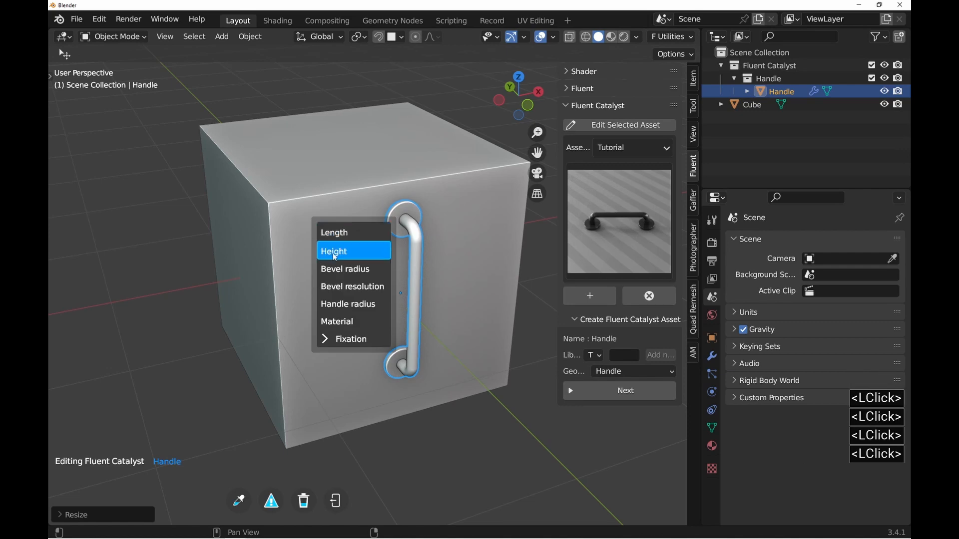
Increase the handle's Height so it stands further off the face, and enlarge its Bevel radius.
left_click(343, 250)
left_click(319, 237)
left_click(319, 238)
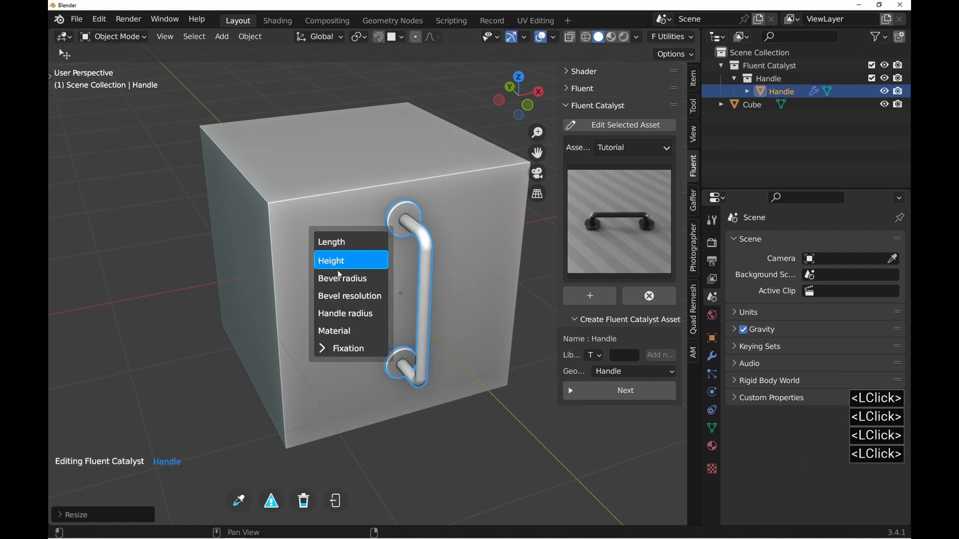
left_click(343, 279)
left_click(441, 301)
Increase the Handle radius to make the bar thicker.
middle_click_drag(410, 280, 387, 256)
left_click(388, 256)
left_click(413, 313)
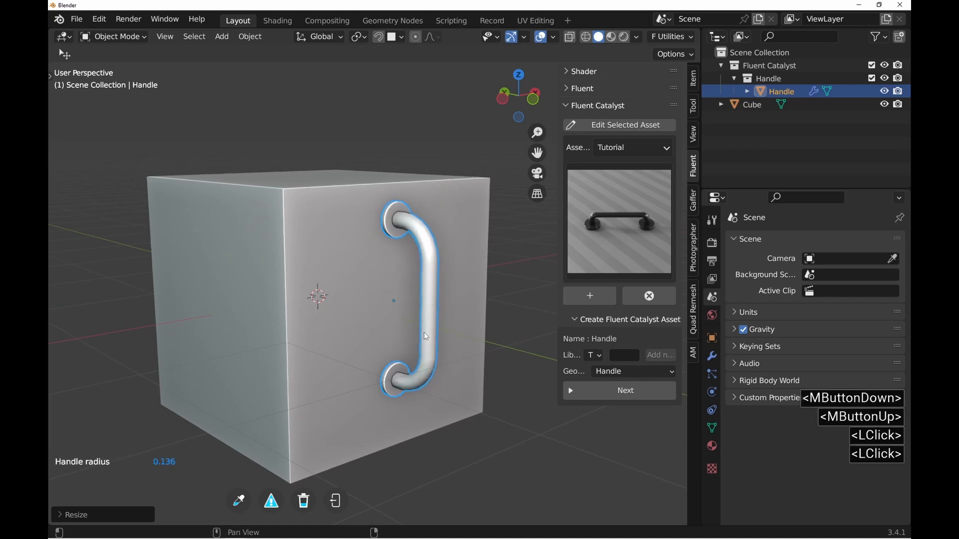
left_click(442, 338)
Adjust the Fixation thickness and reduce the Fixation radius through the asset's Fixation sub-menu.
left_click(400, 277)
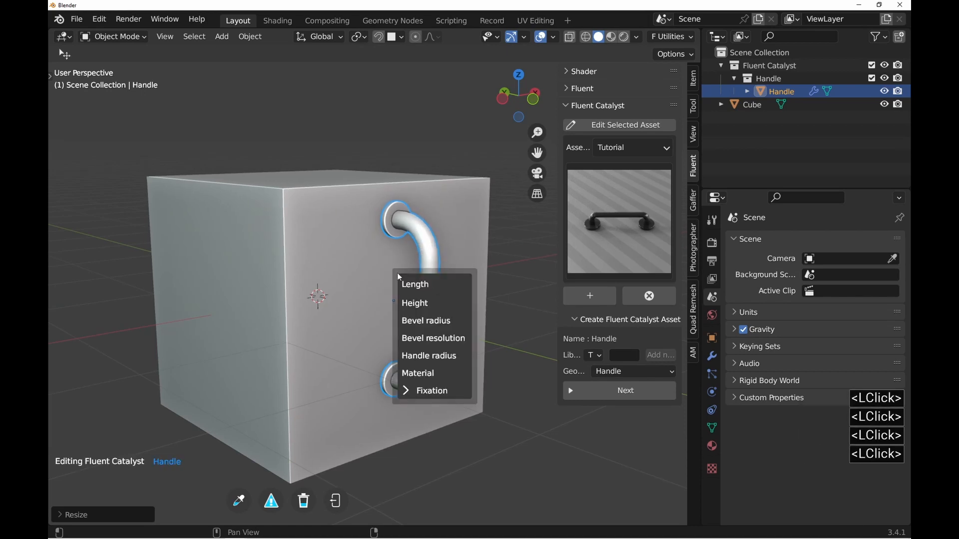
left_click(422, 390)
left_click(452, 304)
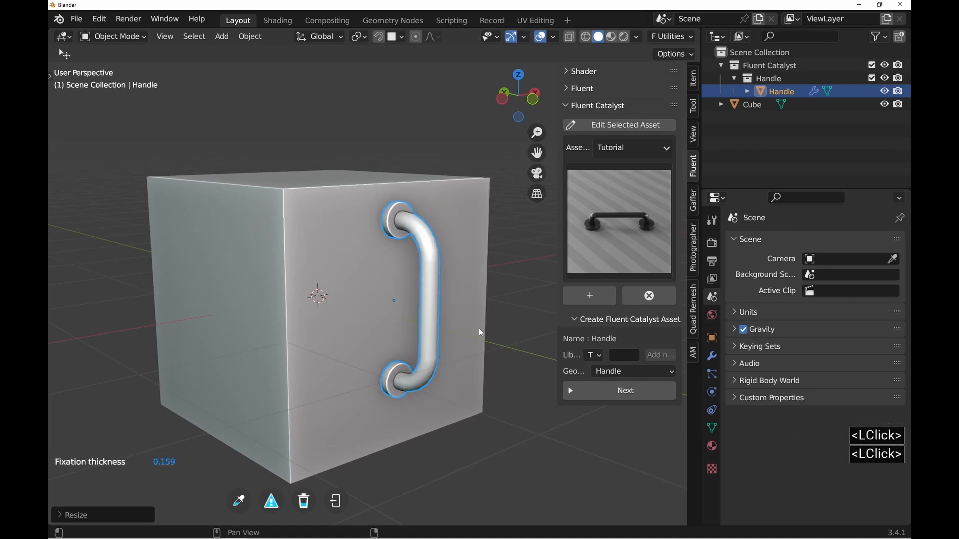
left_click(458, 345)
double_click(450, 320)
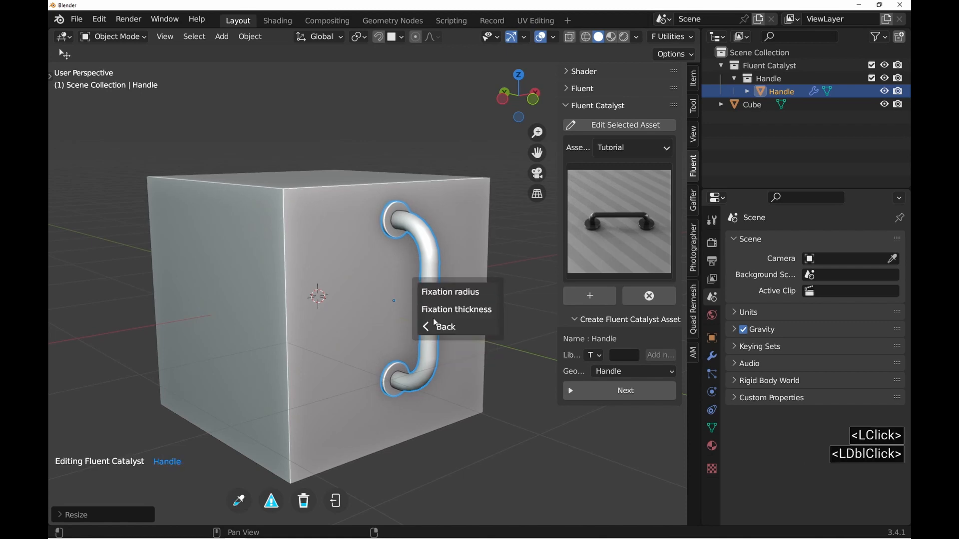
left_click(452, 289)
left_click(446, 315)
left_click(454, 321)
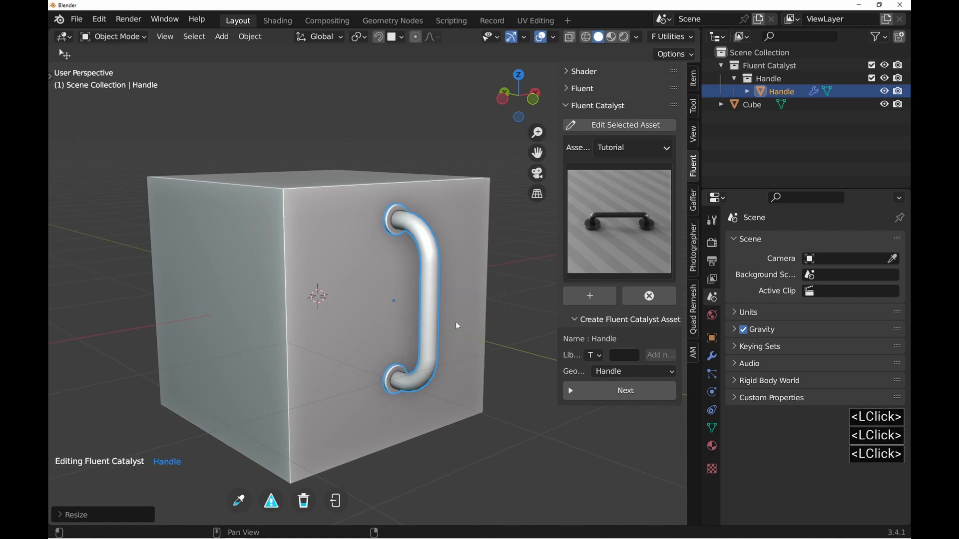
Leave the Fixation sub-menu, readjust the handle's Bevel radius and finish editing the asset.
mouse_move(455, 322)
middle_mouse_down()
mouse_move(373, 277)
mouse_move(455, 323)
middle_mouse_up()
left_click(446, 315)
left_click(457, 319)
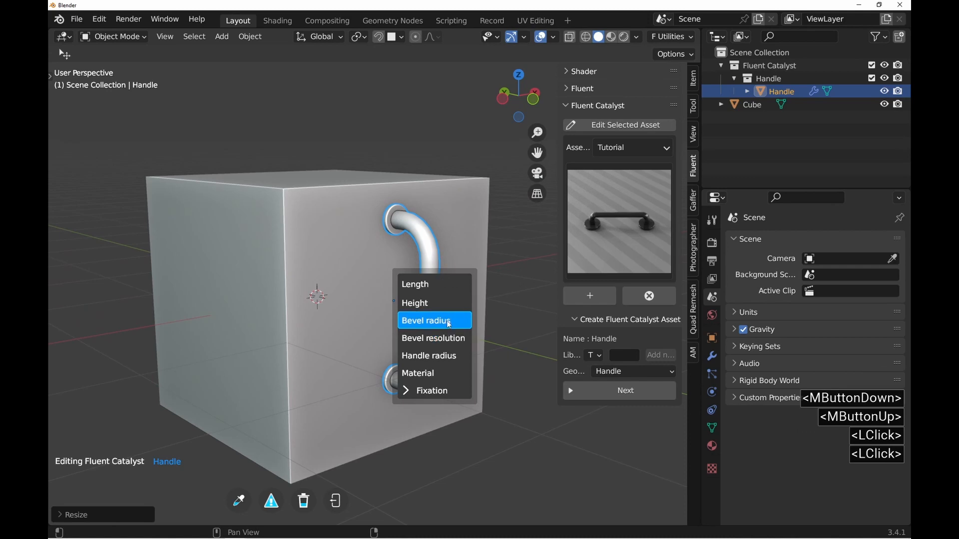
left_click(465, 321)
left_click(381, 317)
middle_click_drag(381, 317, 362, 325)
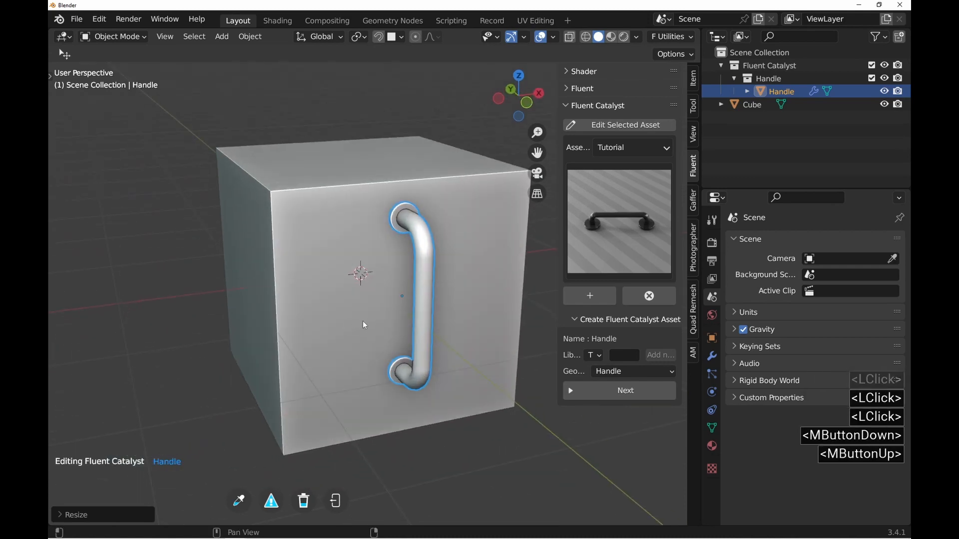
left_click(335, 501)
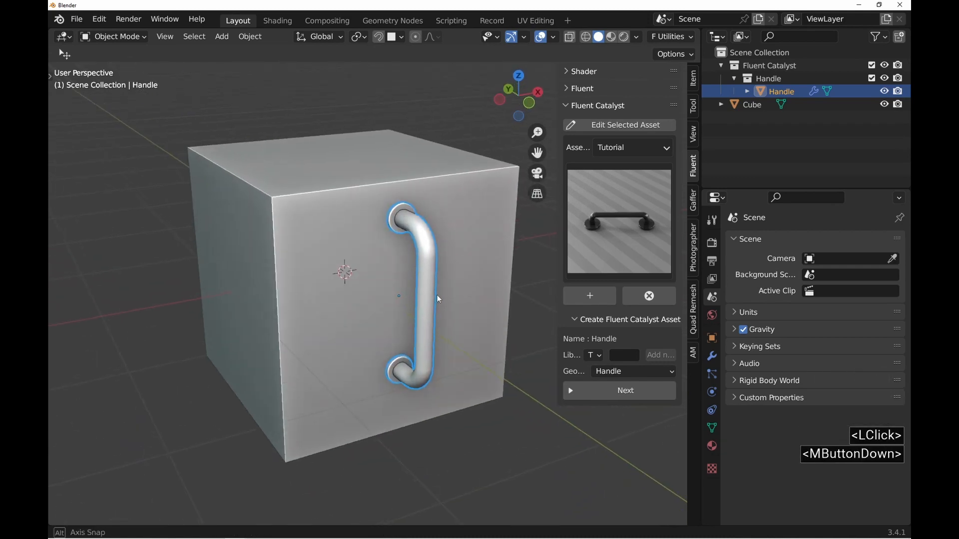